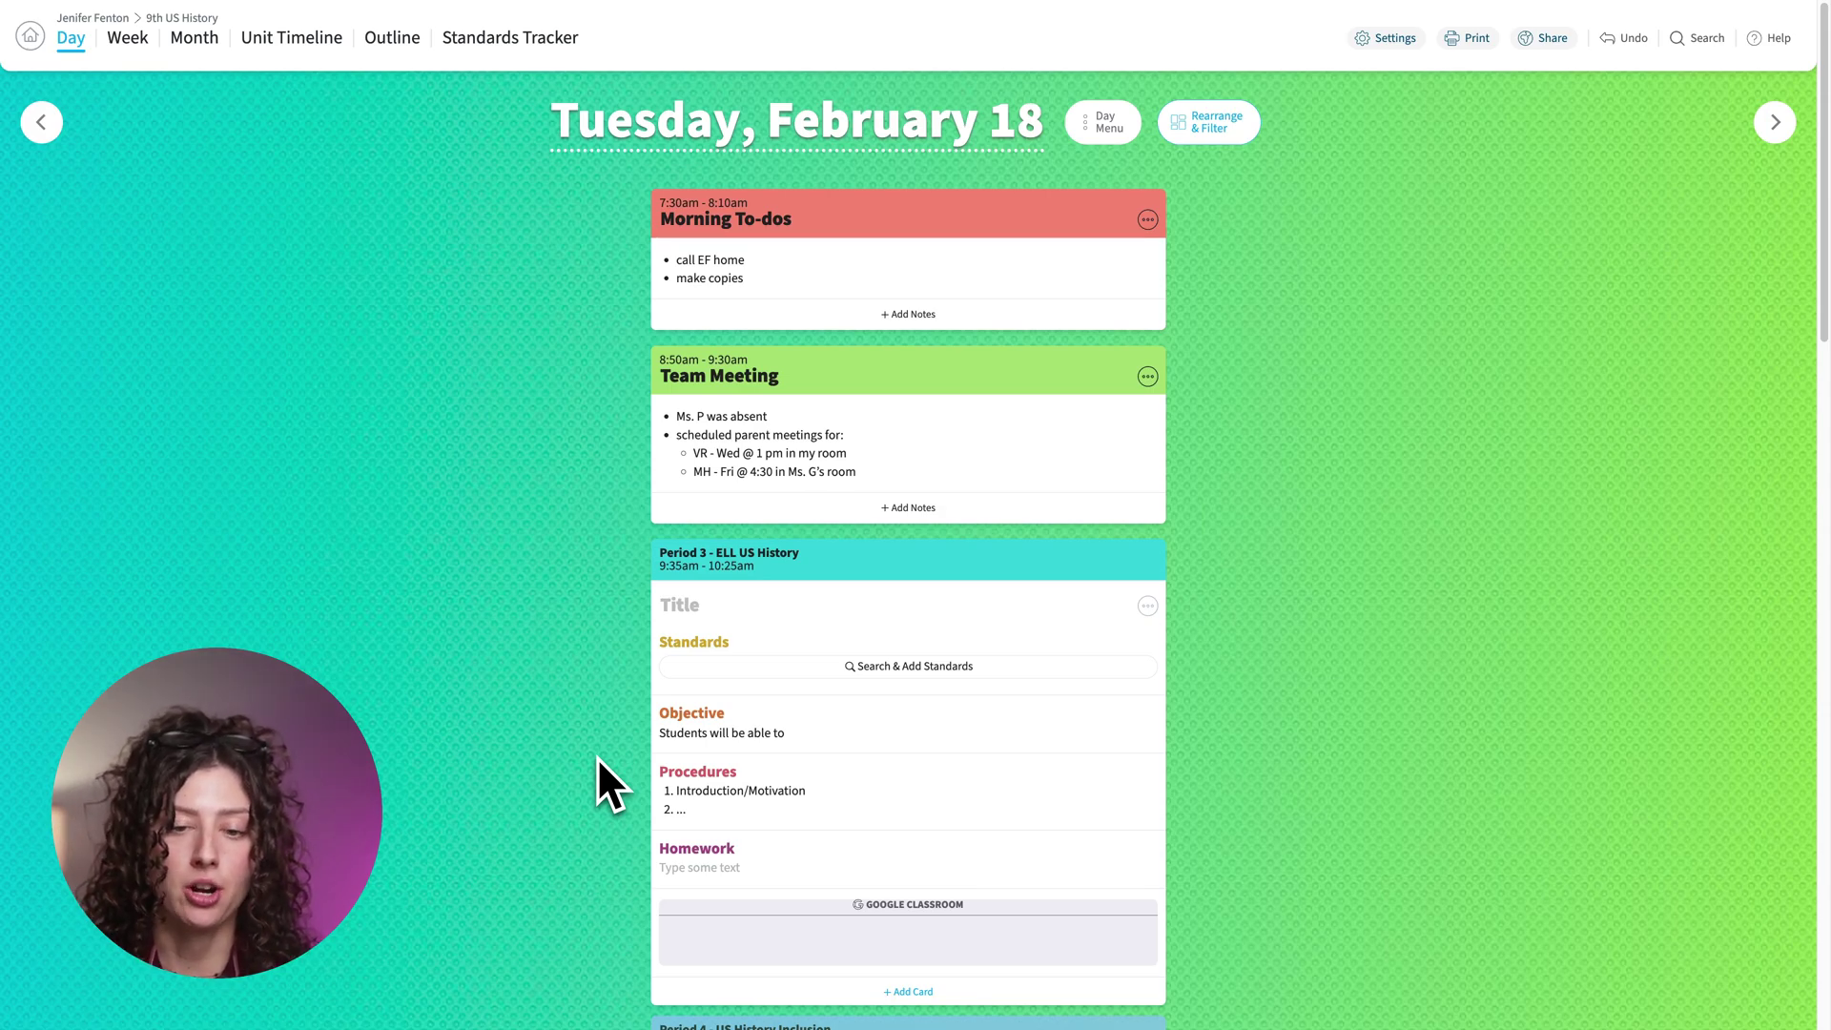
Scroll down to the Period 3 ELL US History lesson, then open and dismiss its Add Card choices
scroll(1387, 661, down, 1)
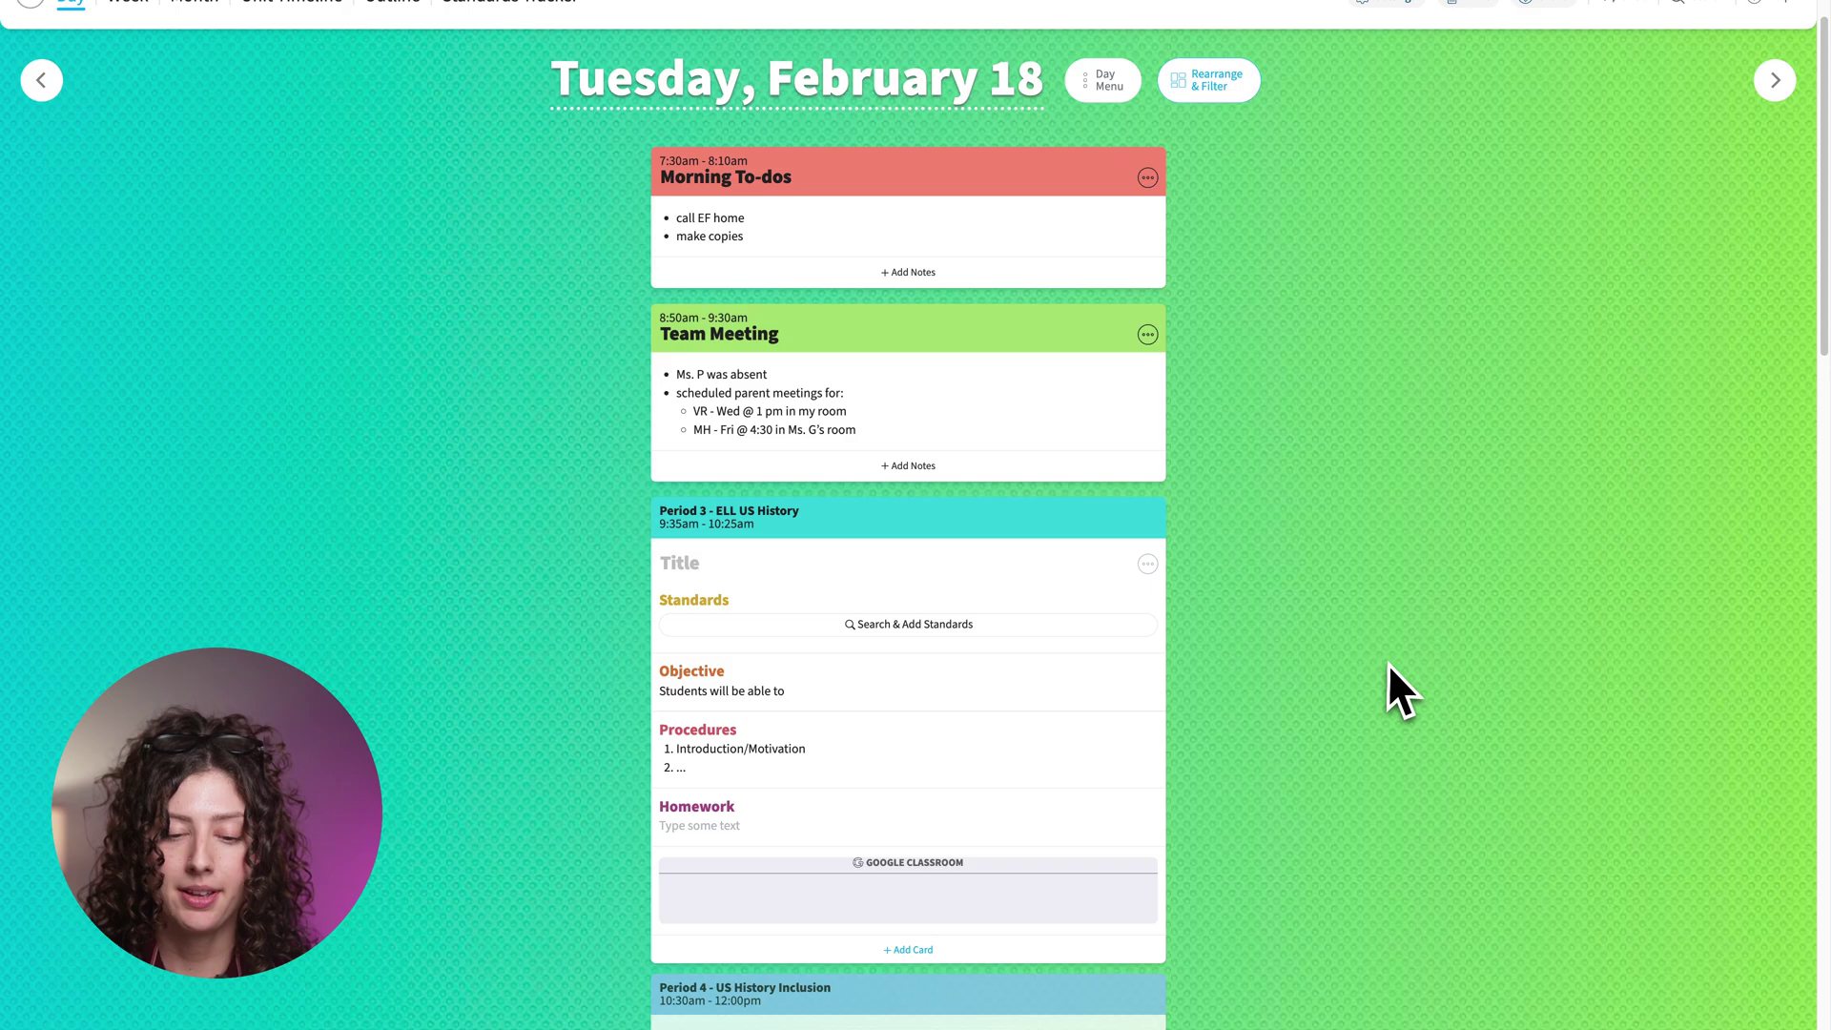
scroll(1387, 661, down, 1)
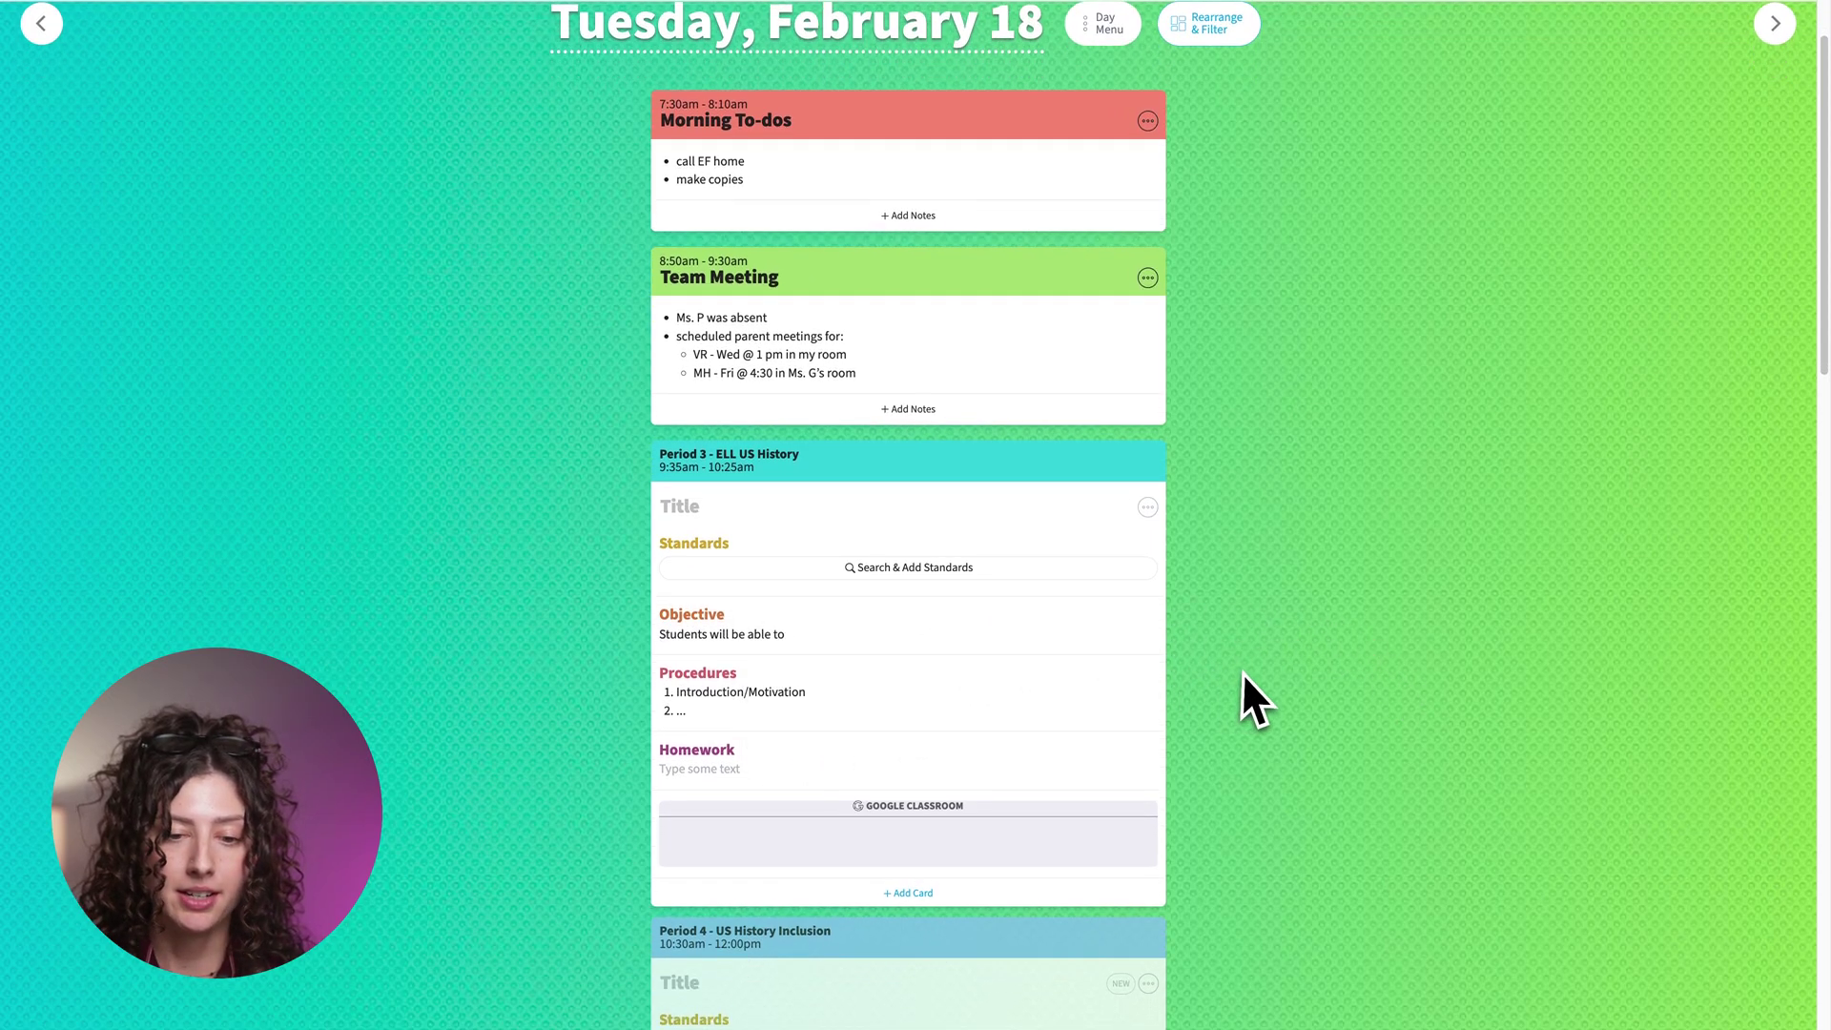
scroll(1250, 672, down, 1)
mouse_move(972, 544)
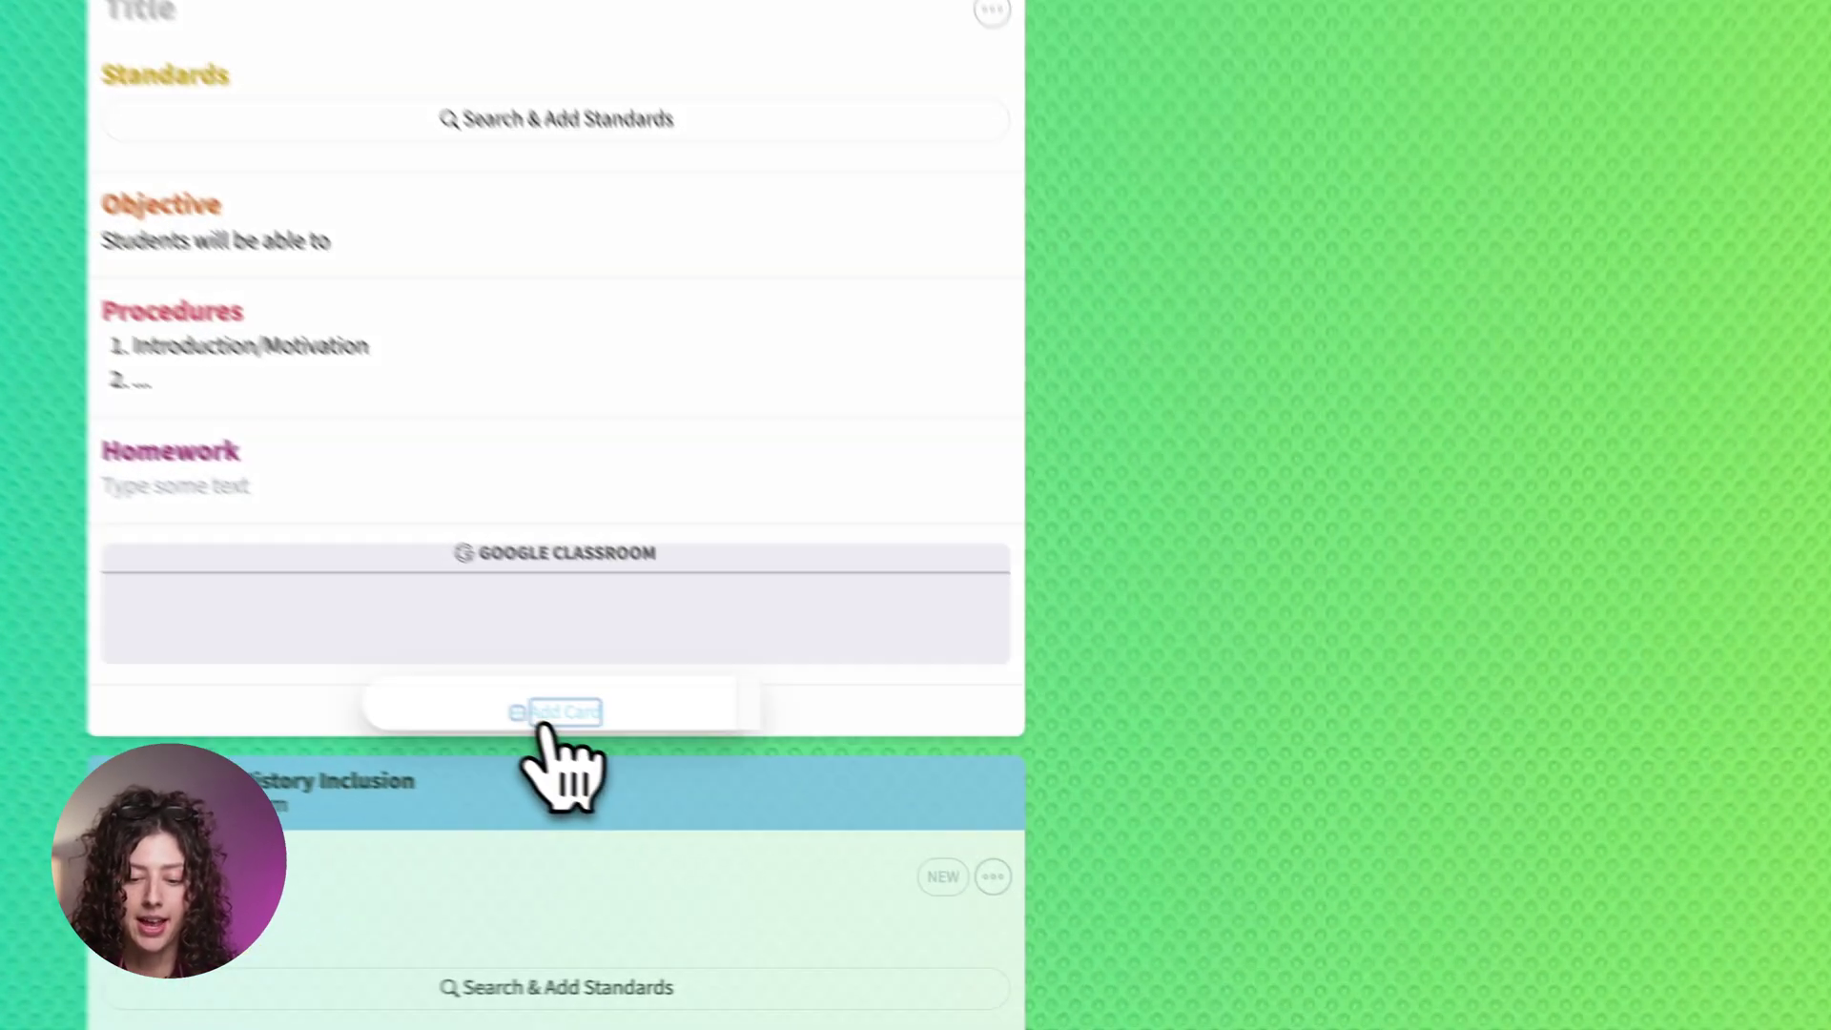
click(908, 856)
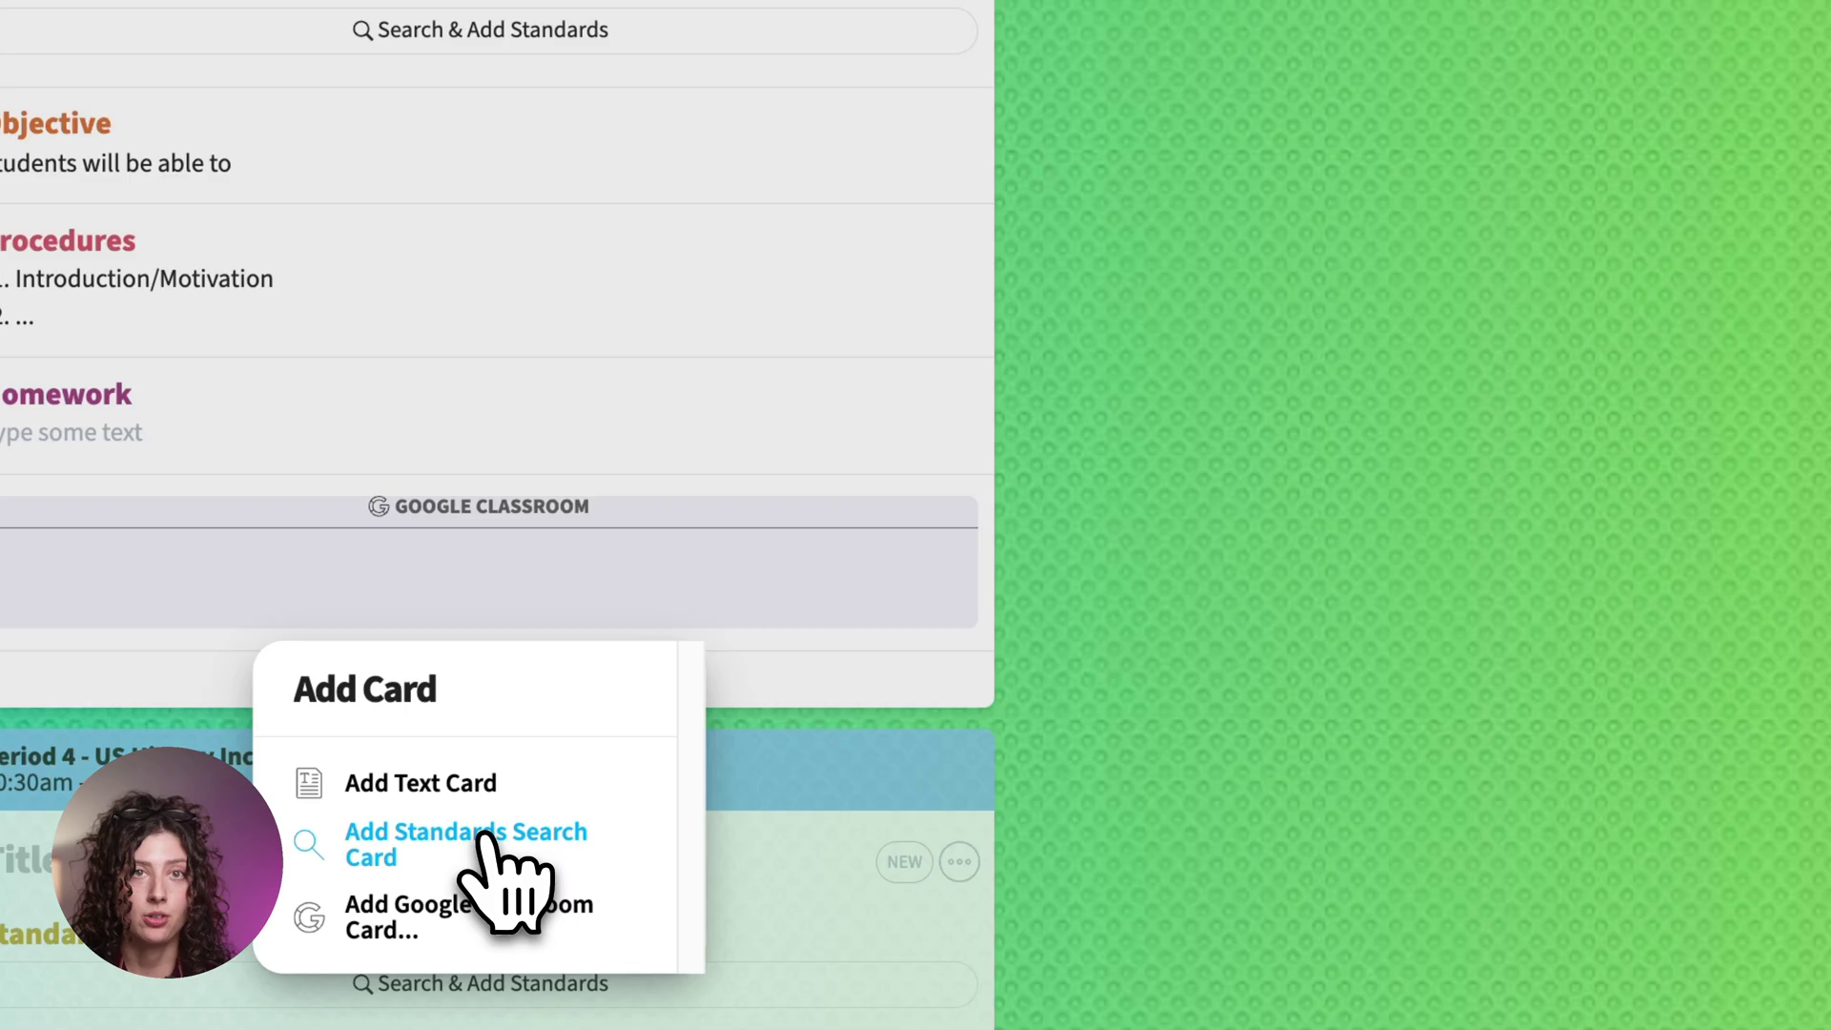
click(1640, 610)
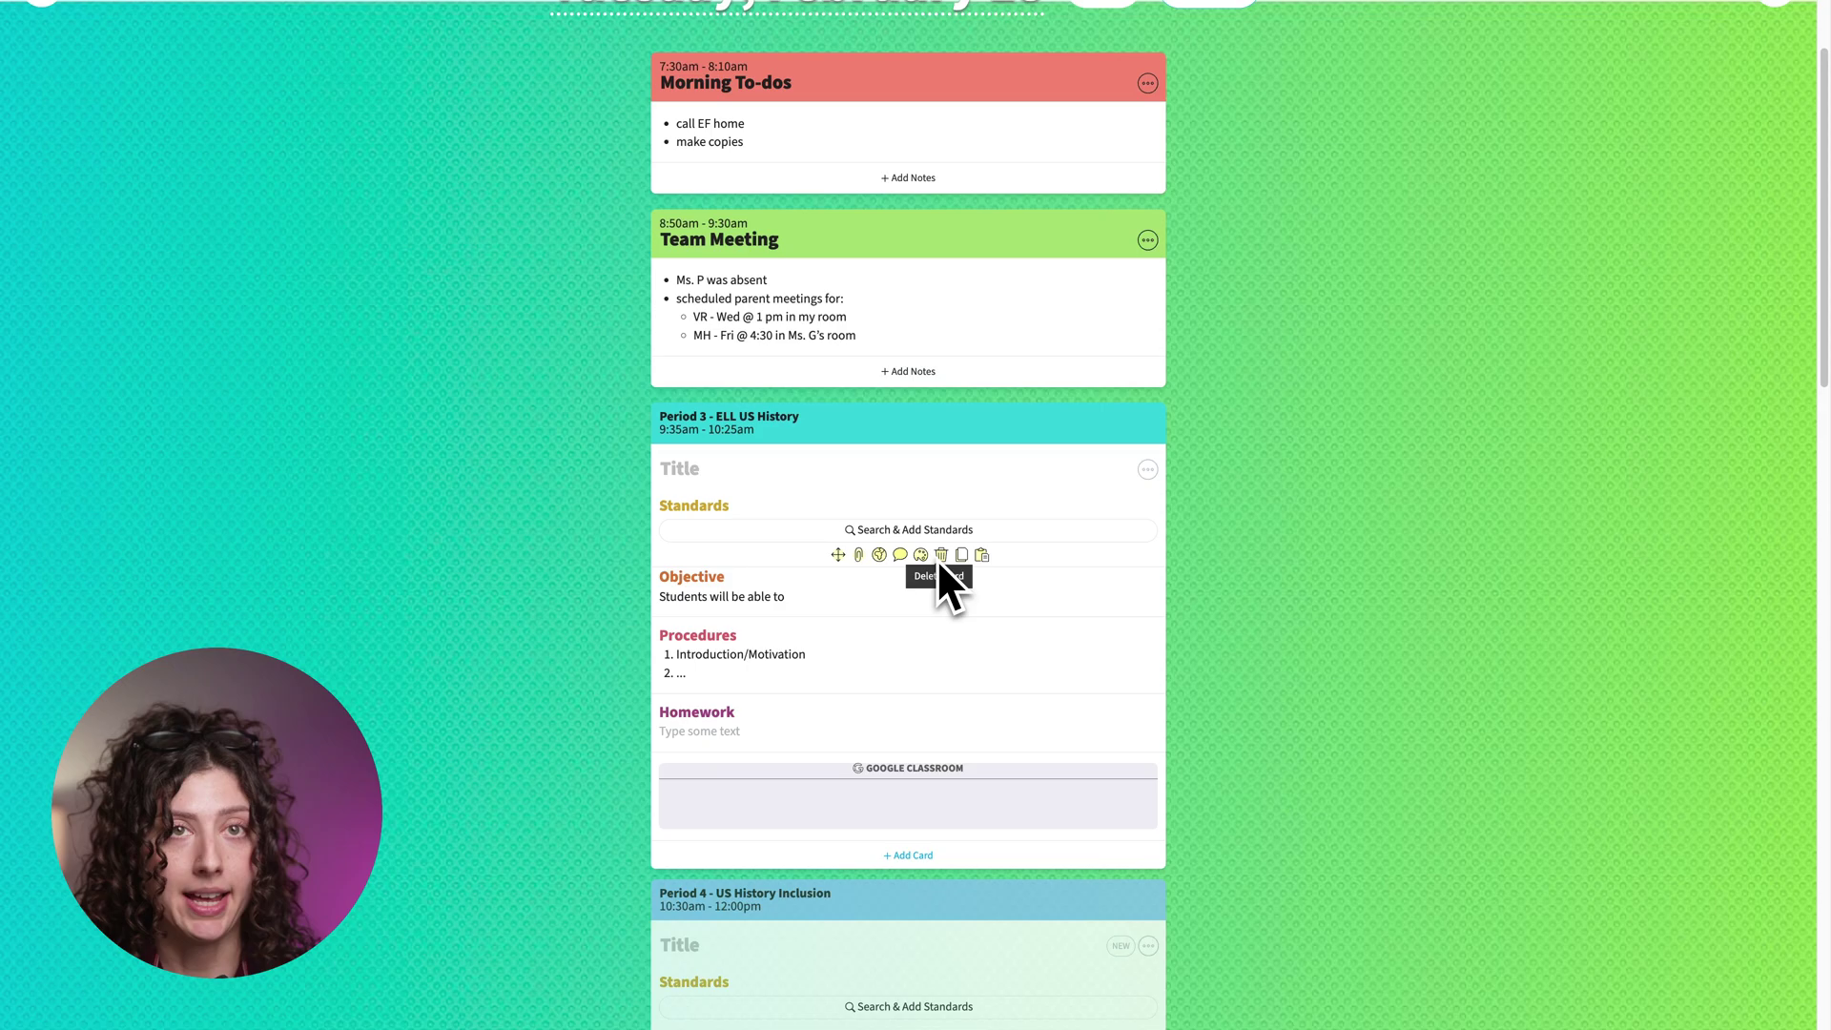
scroll(1117, 564, down, 1)
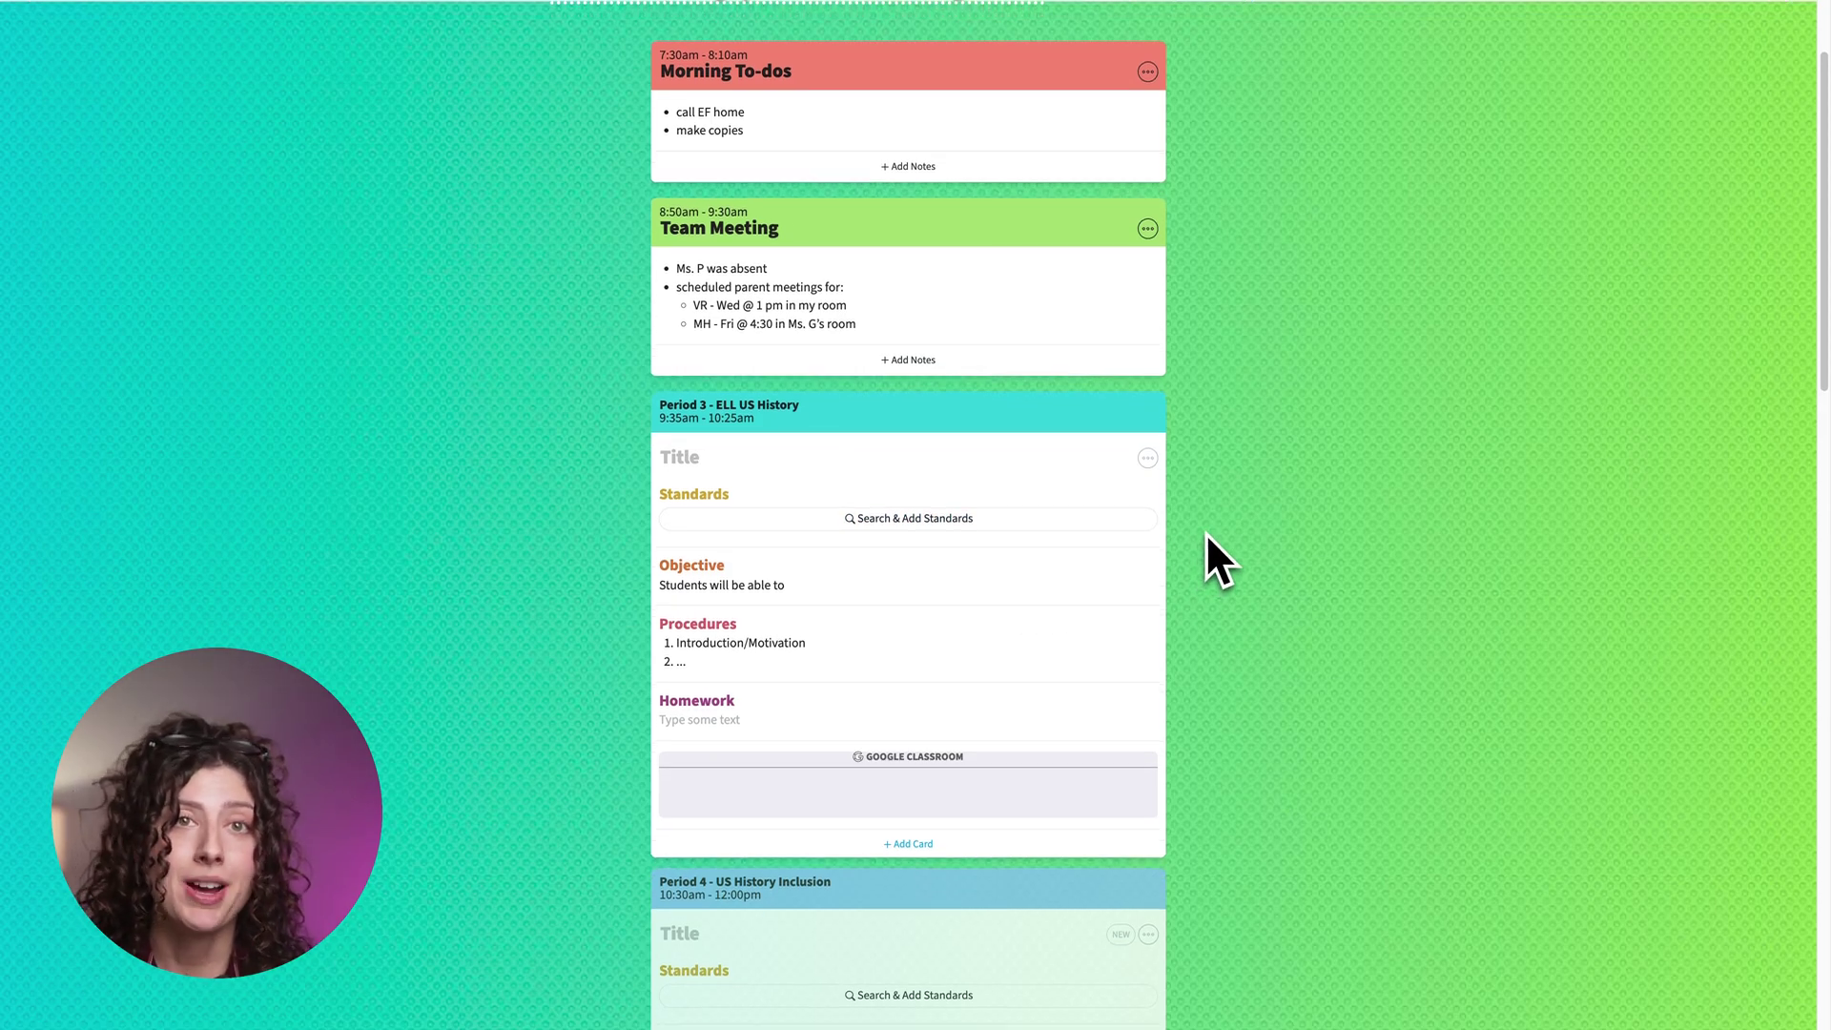
Open Search & Add Standards for the lesson and switch to standards from a different state or organization
mouse_move(977, 535)
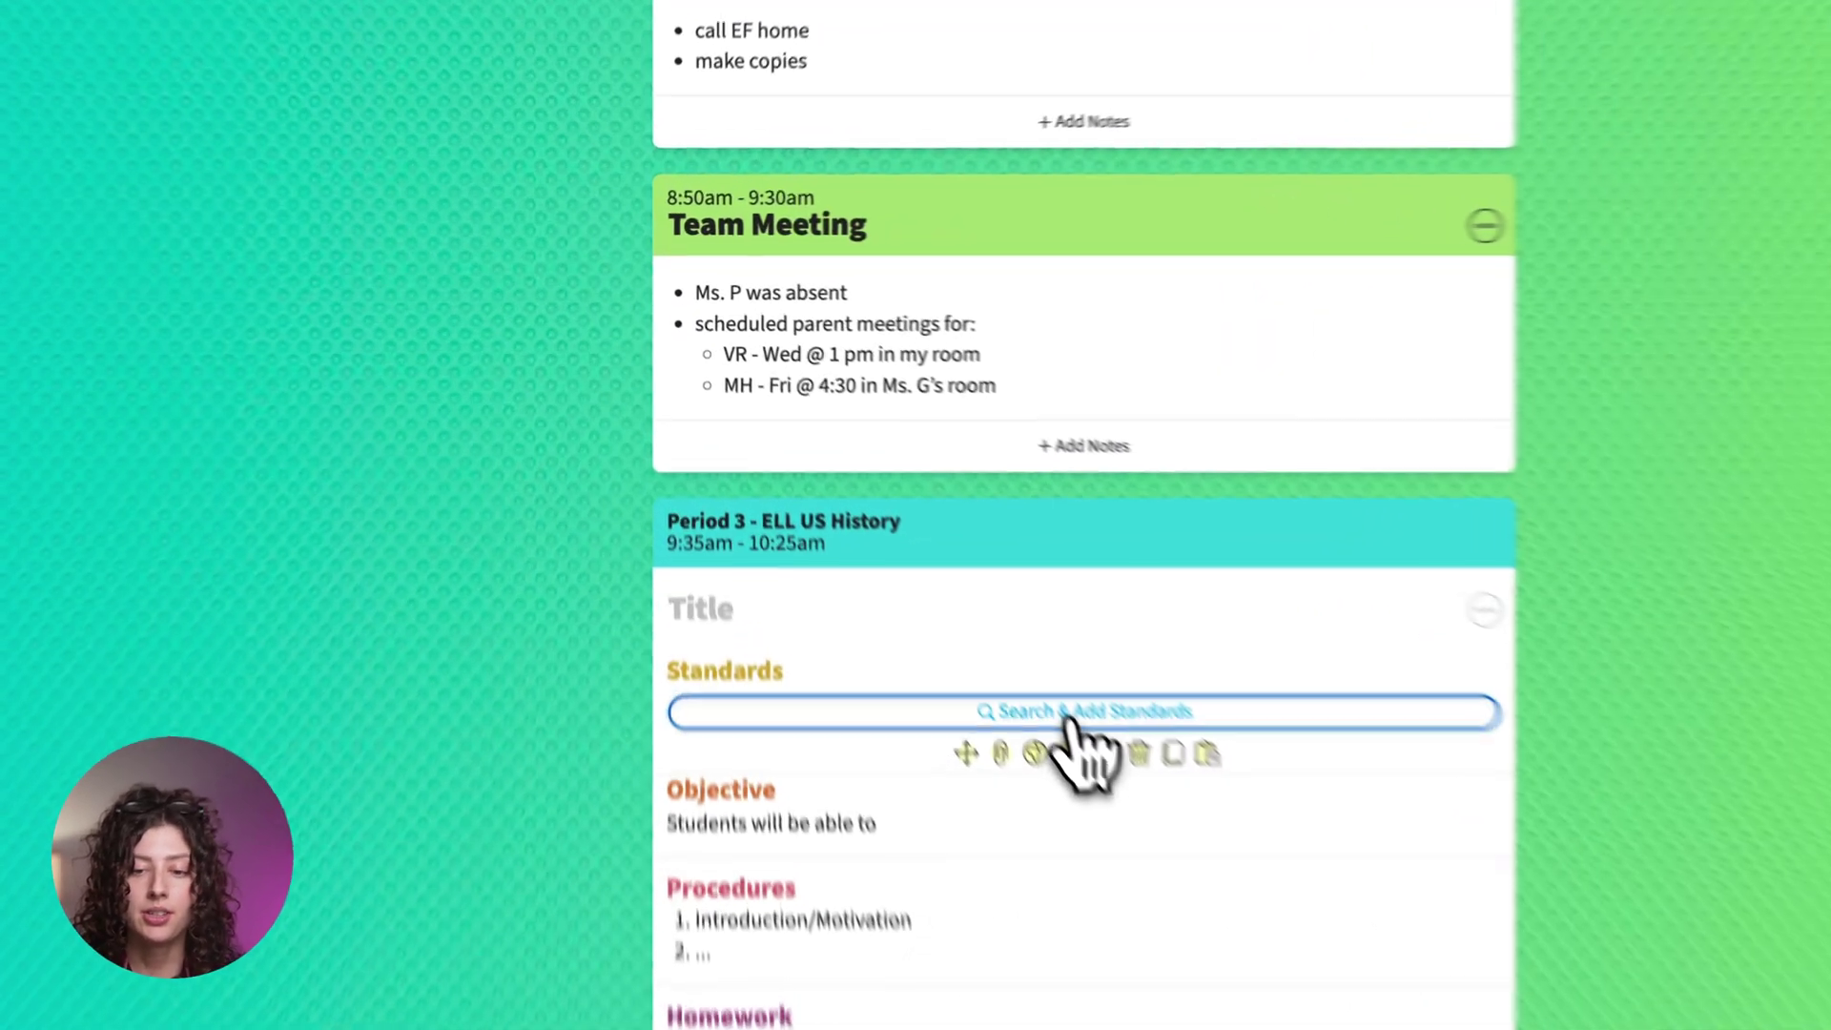
click(1072, 717)
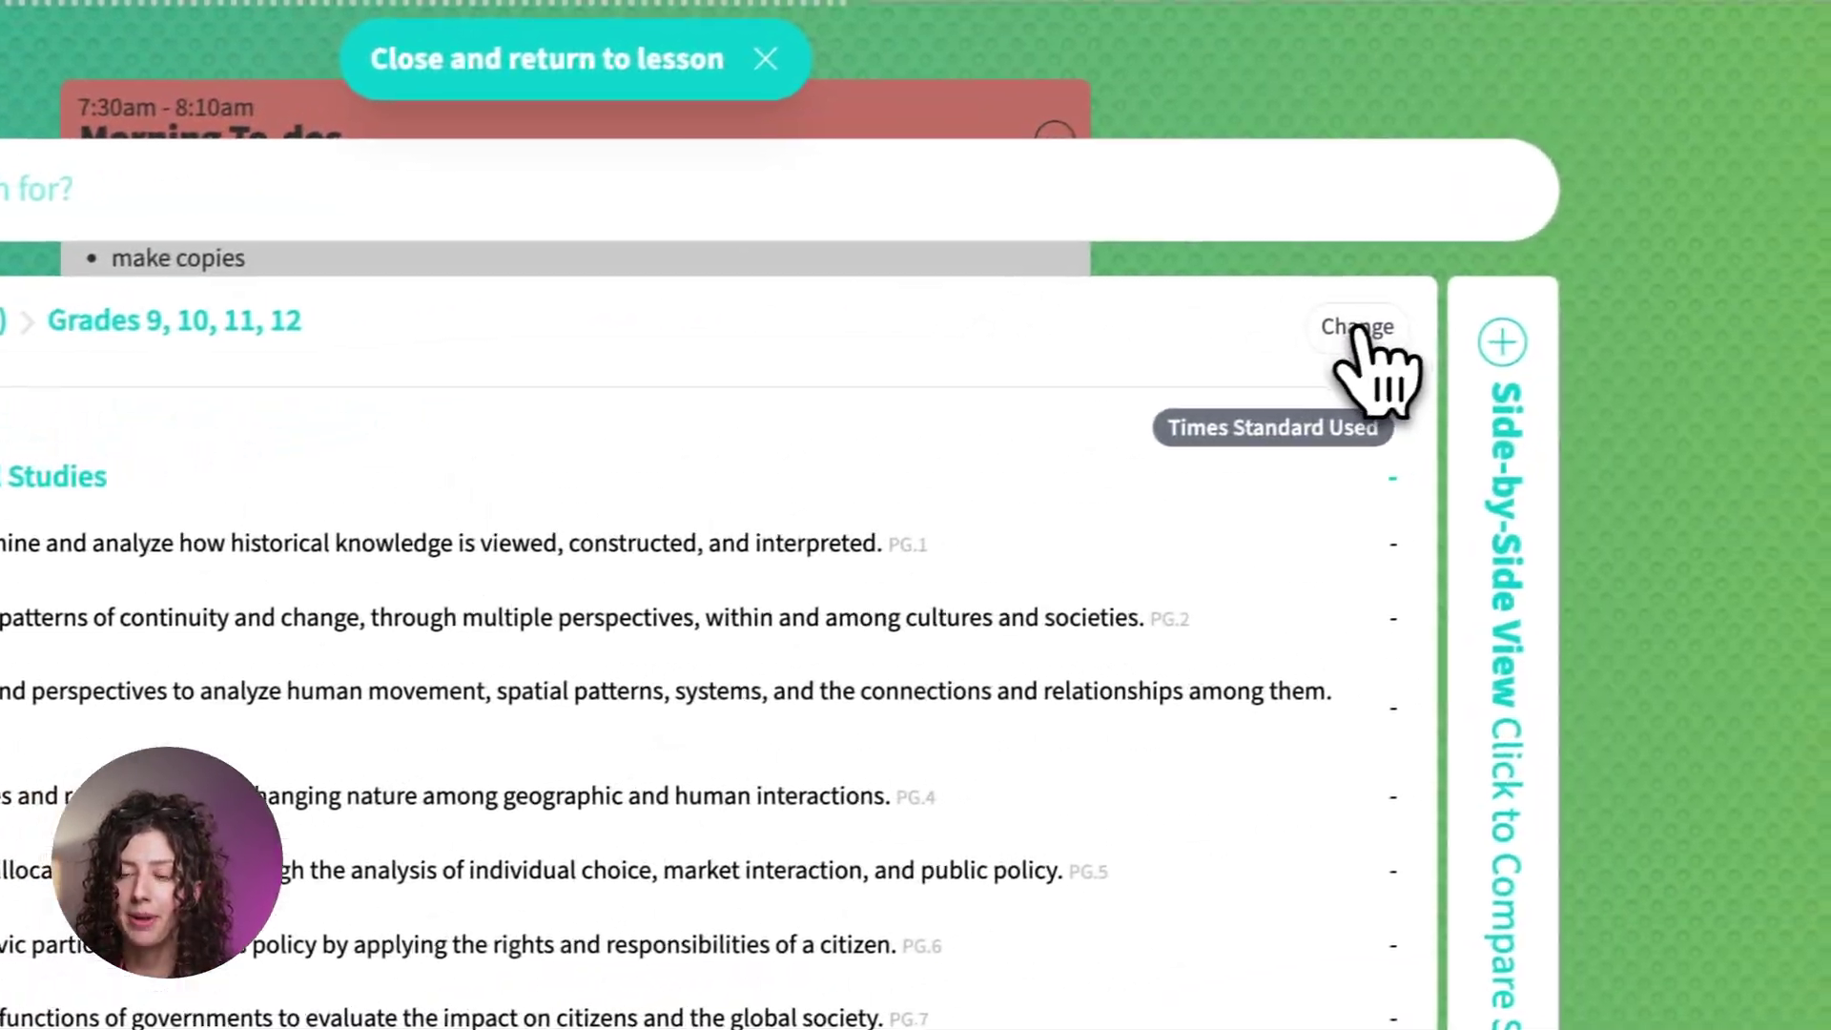
click(1361, 331)
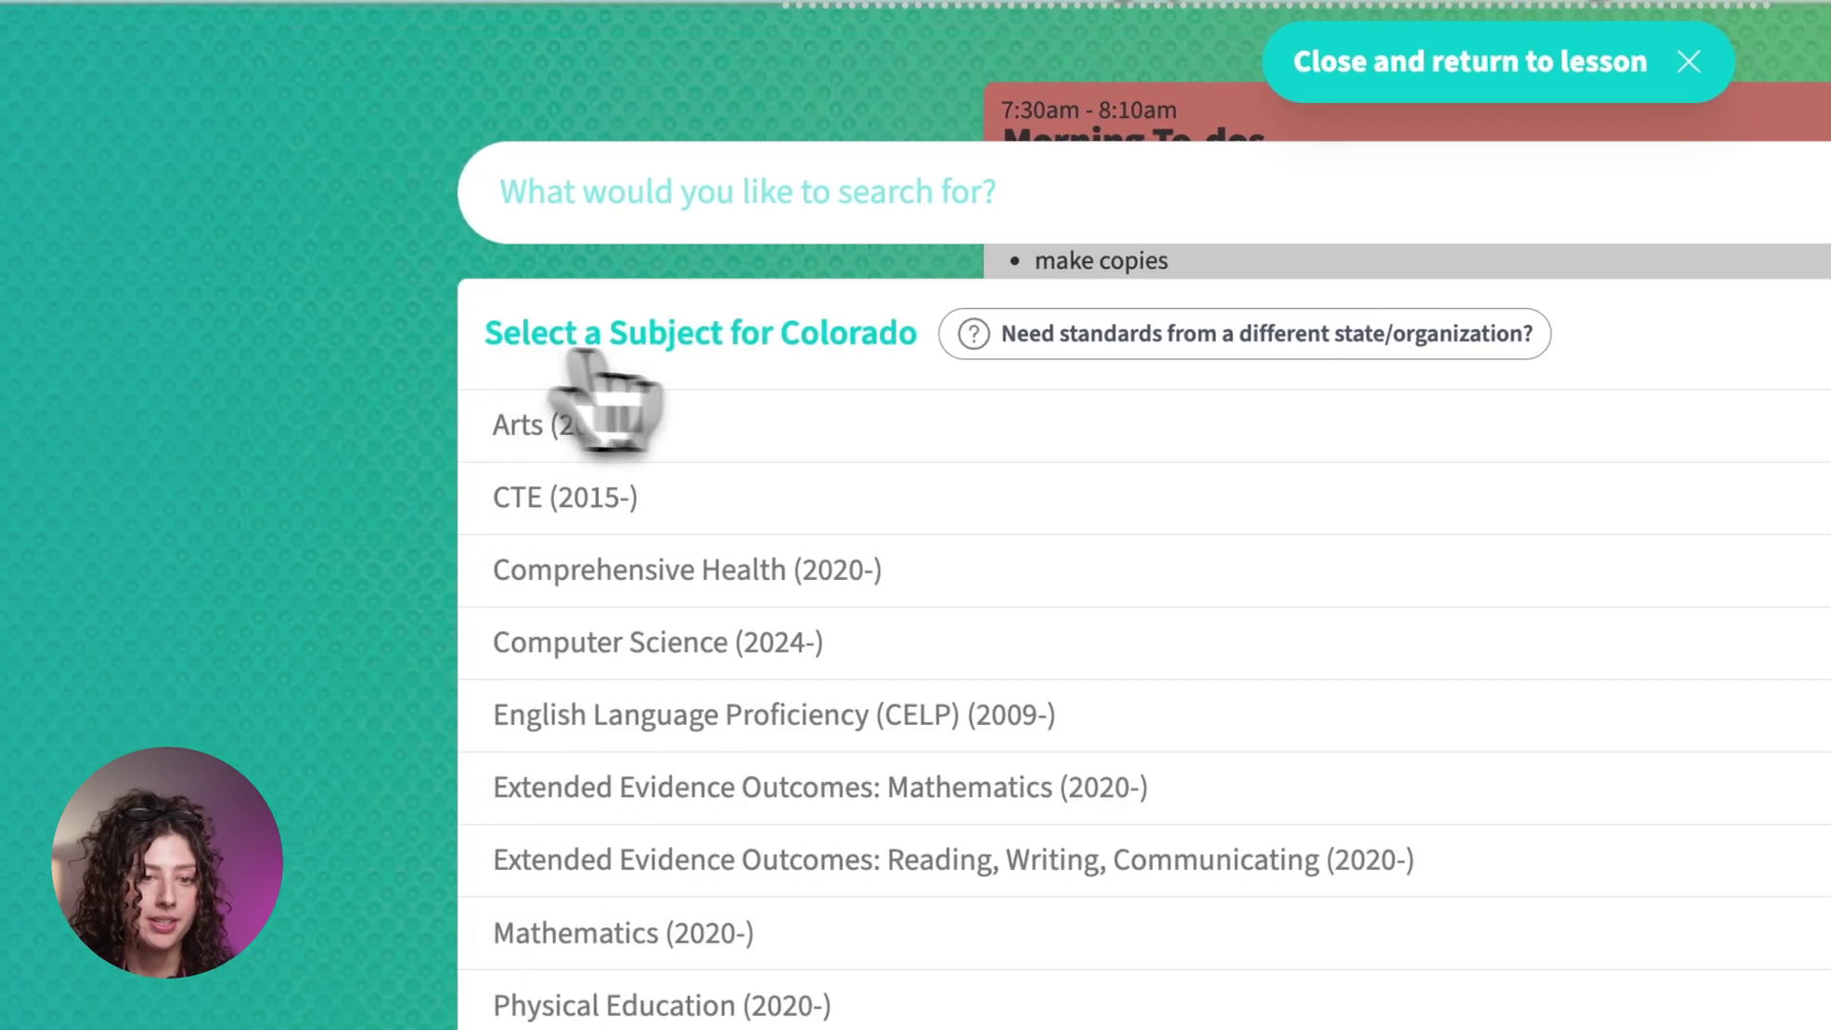
click(1187, 341)
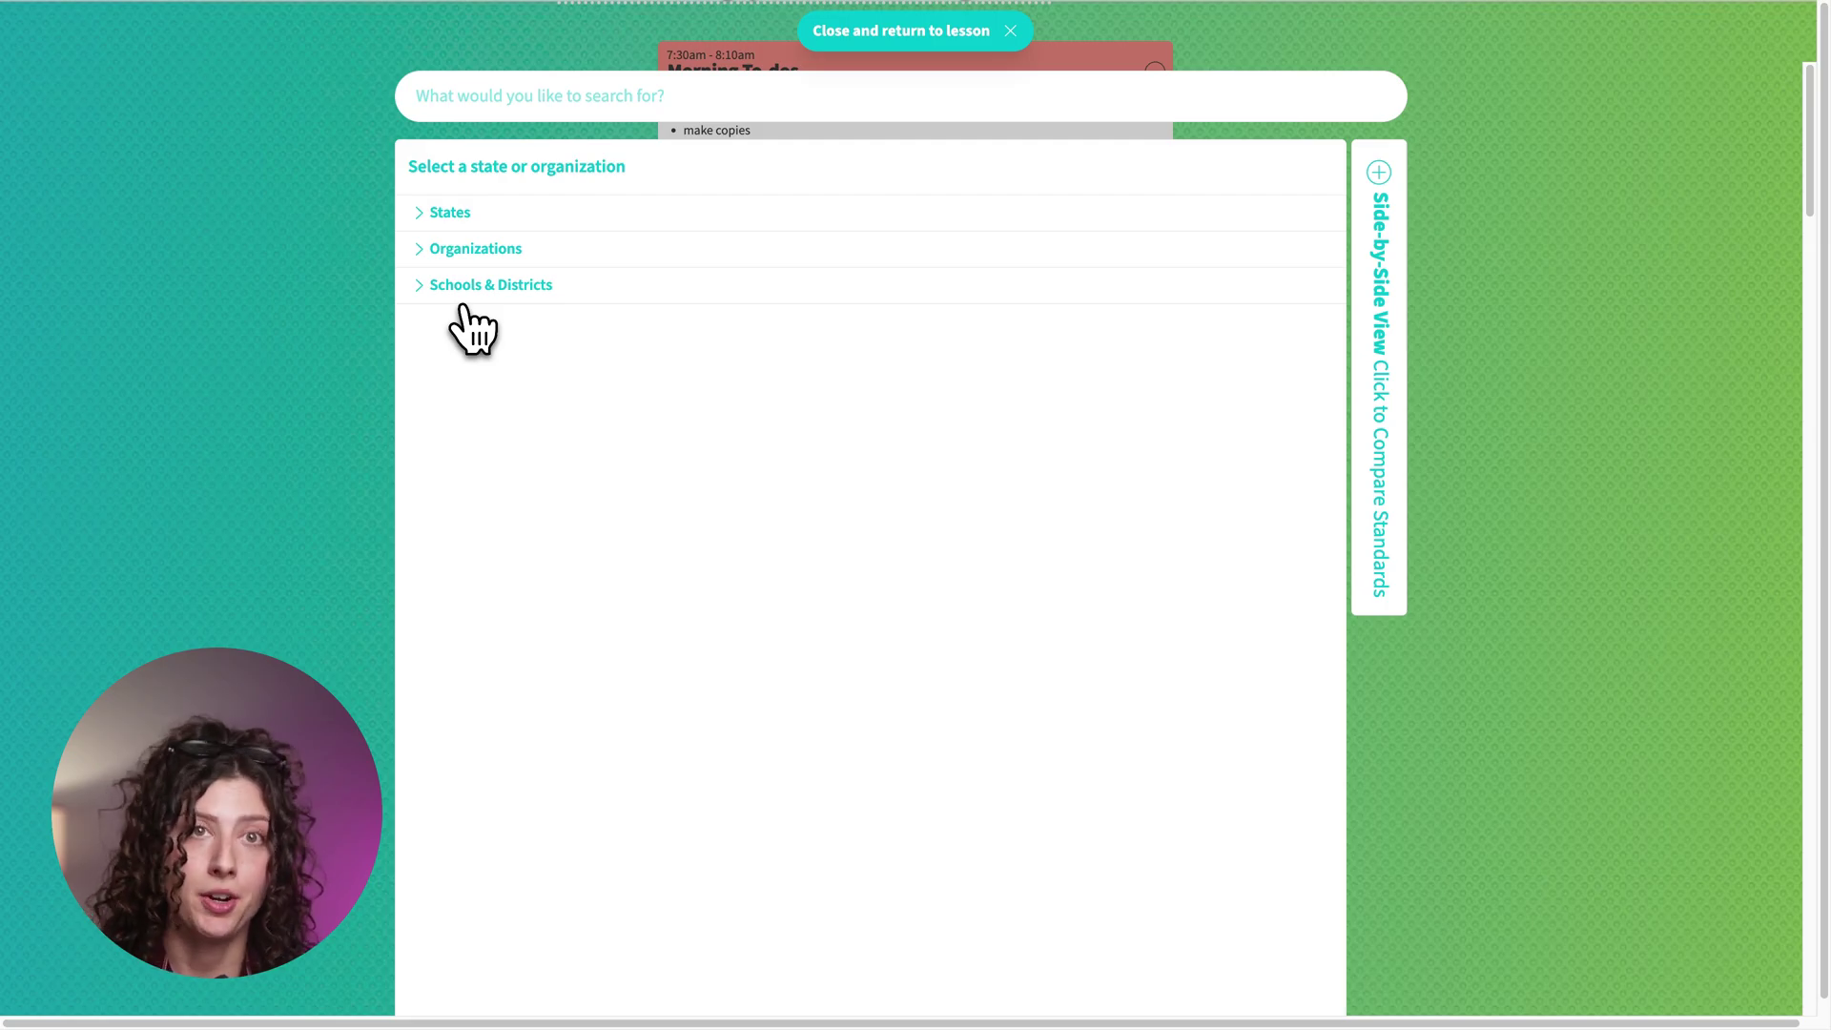
Expand States and pick Colorado to list its standards subjects
click(448, 213)
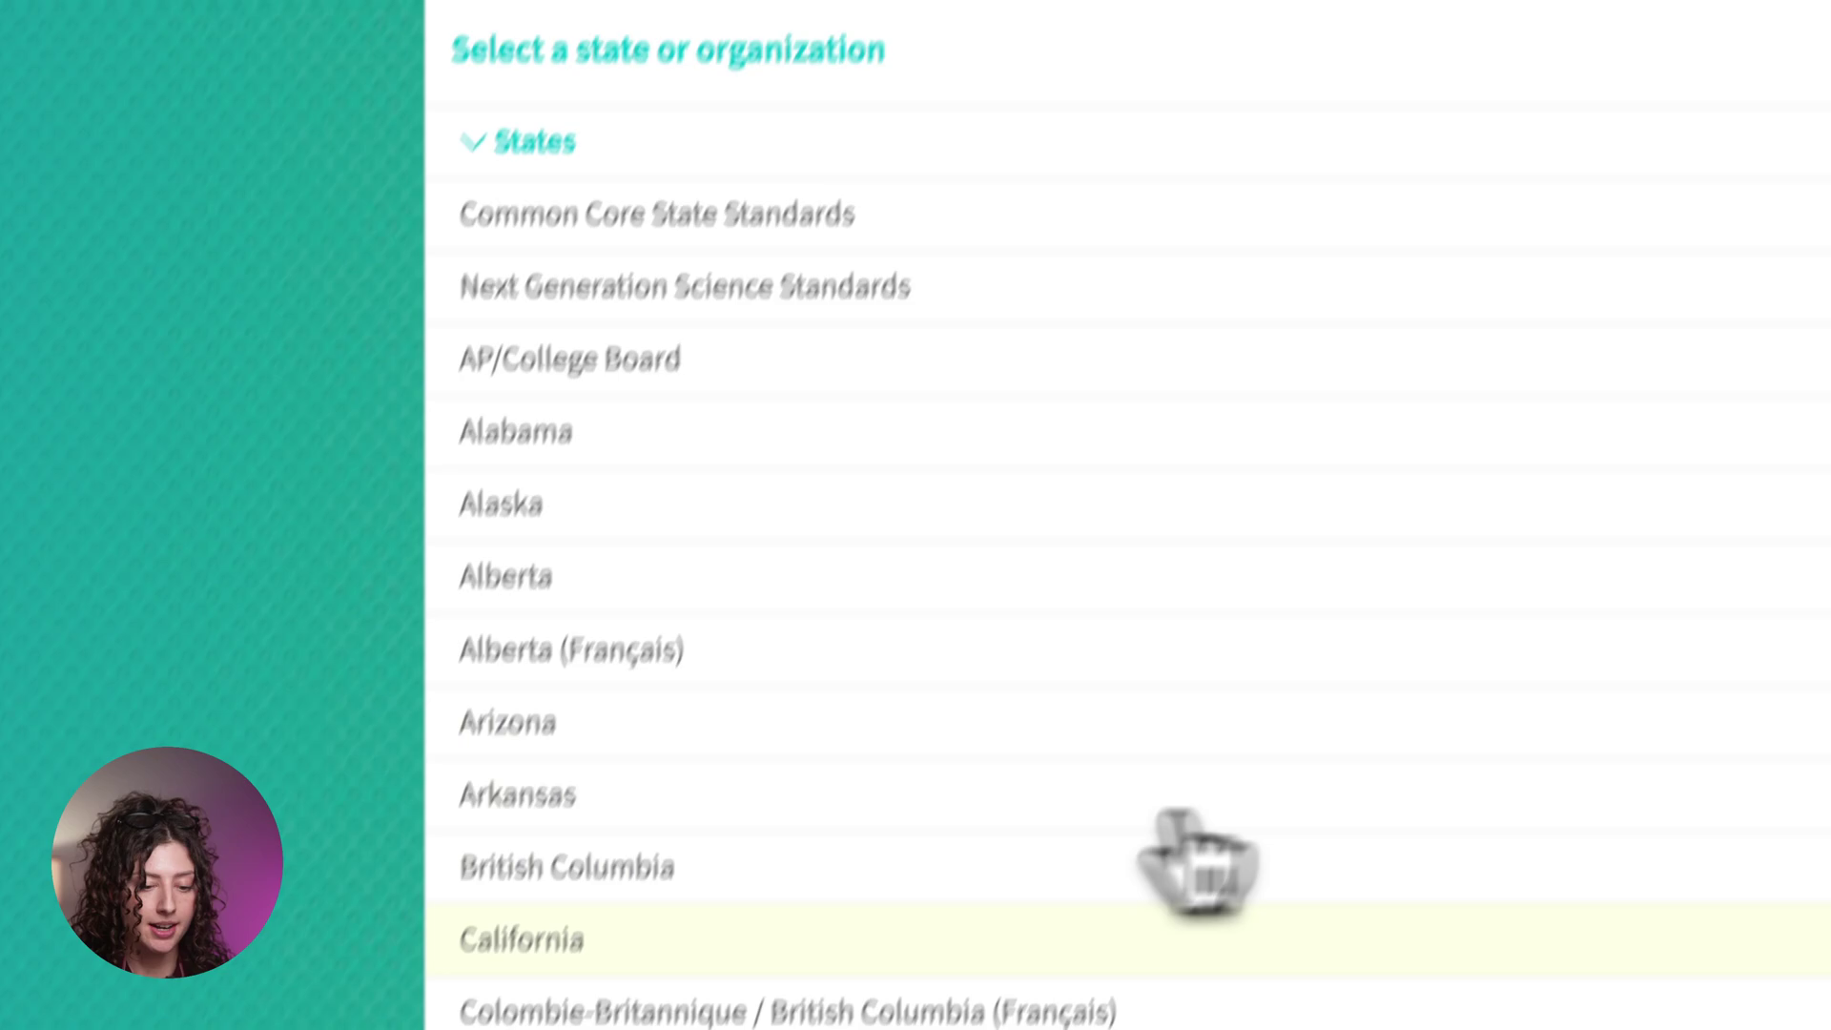
scroll(1053, 851, down, 3)
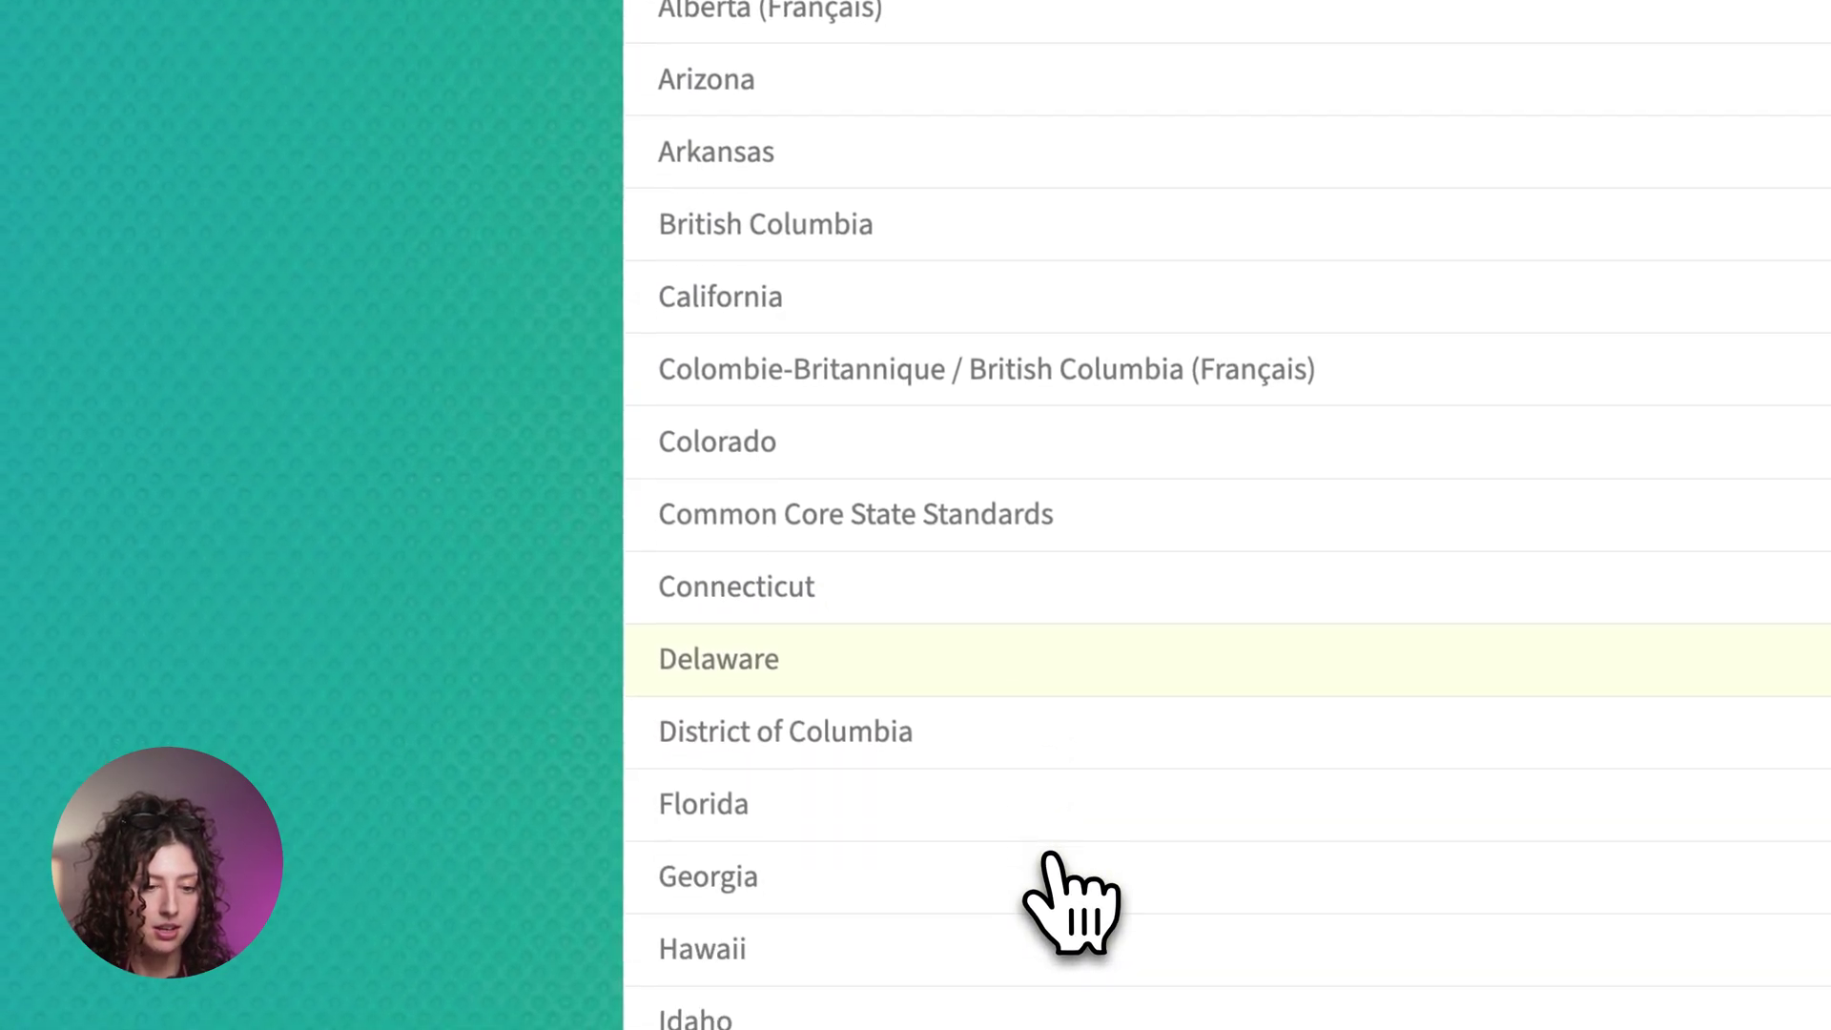
click(774, 456)
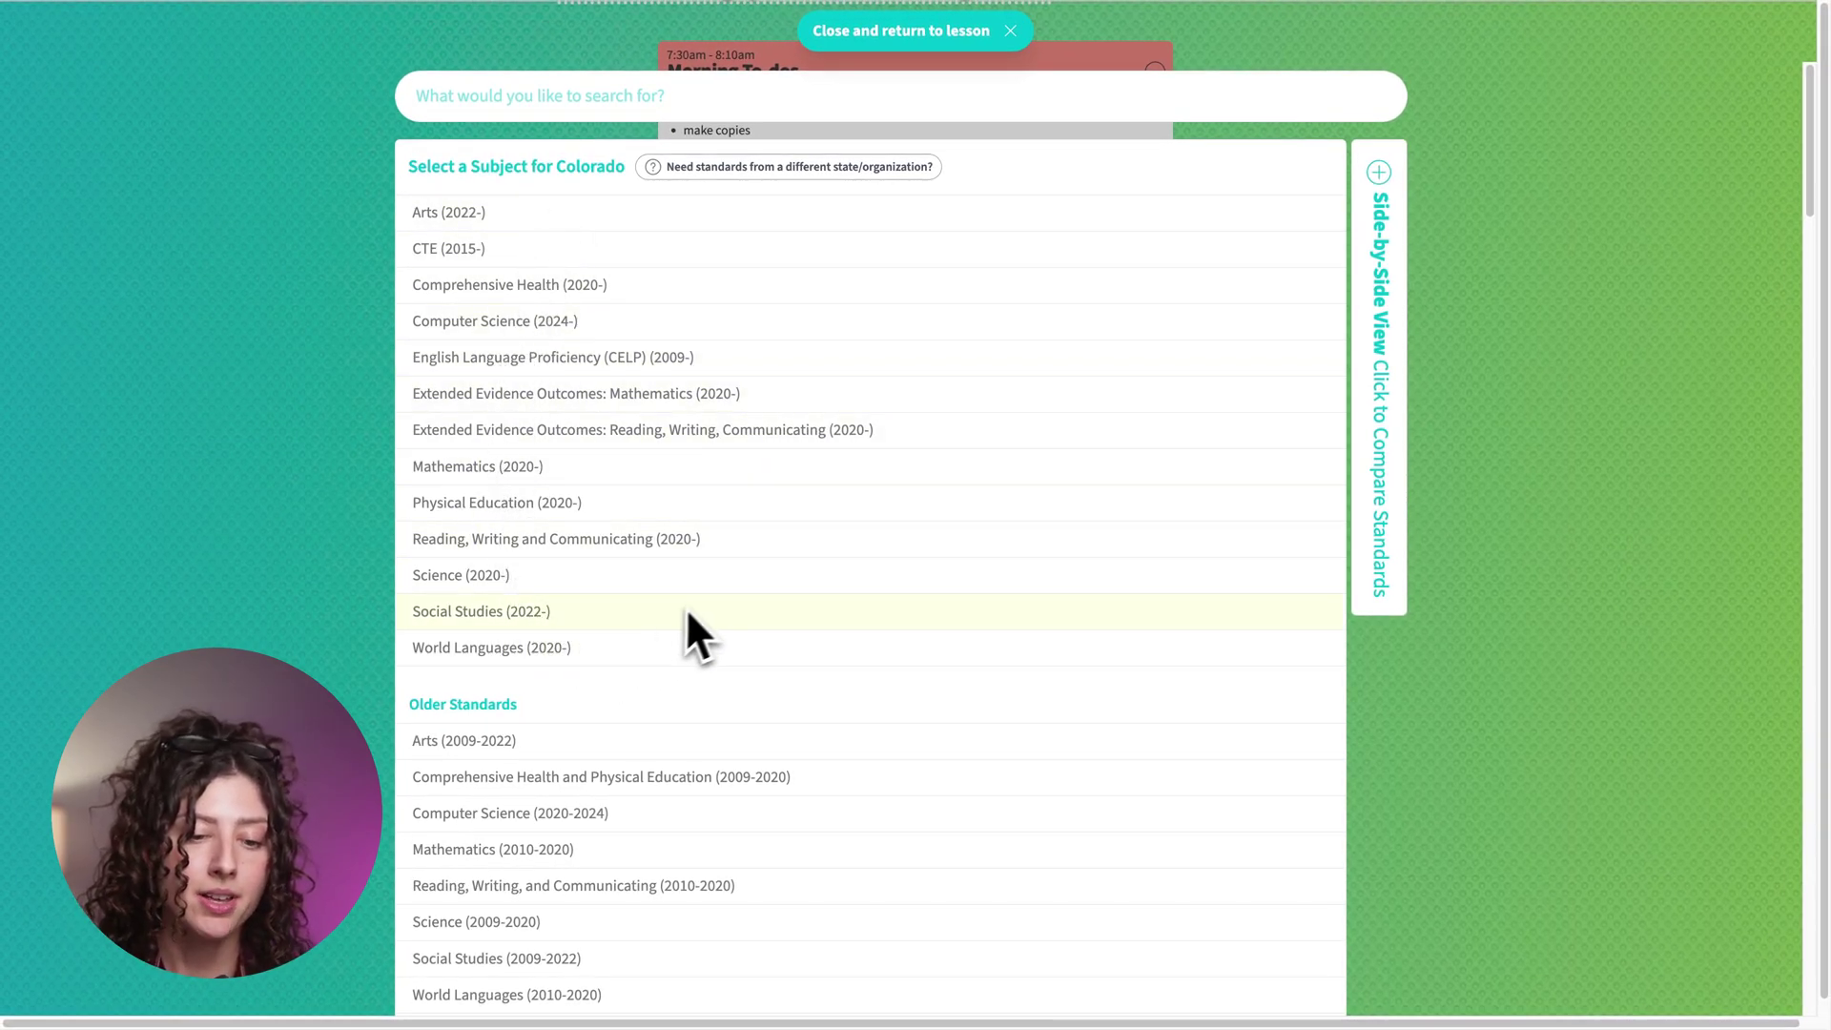
scroll(701, 625, down, 1)
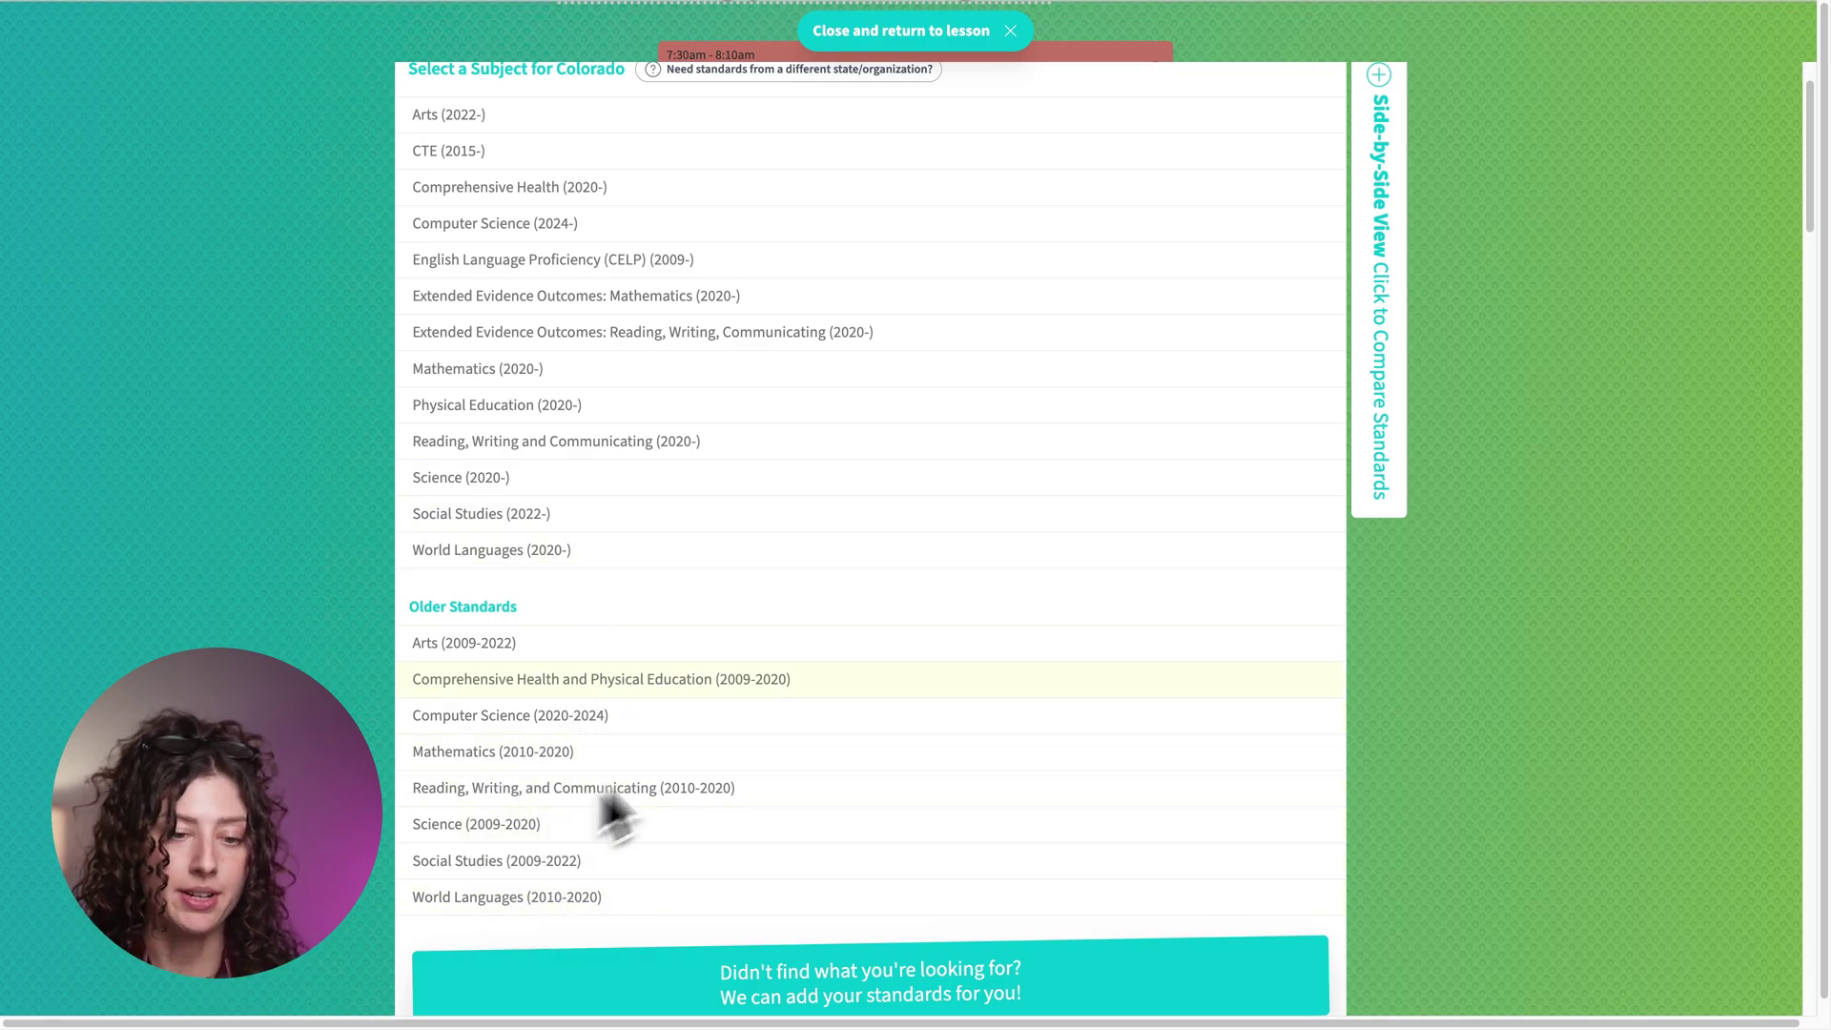
scroll(683, 750, up, 1)
scroll(753, 688, up, 1)
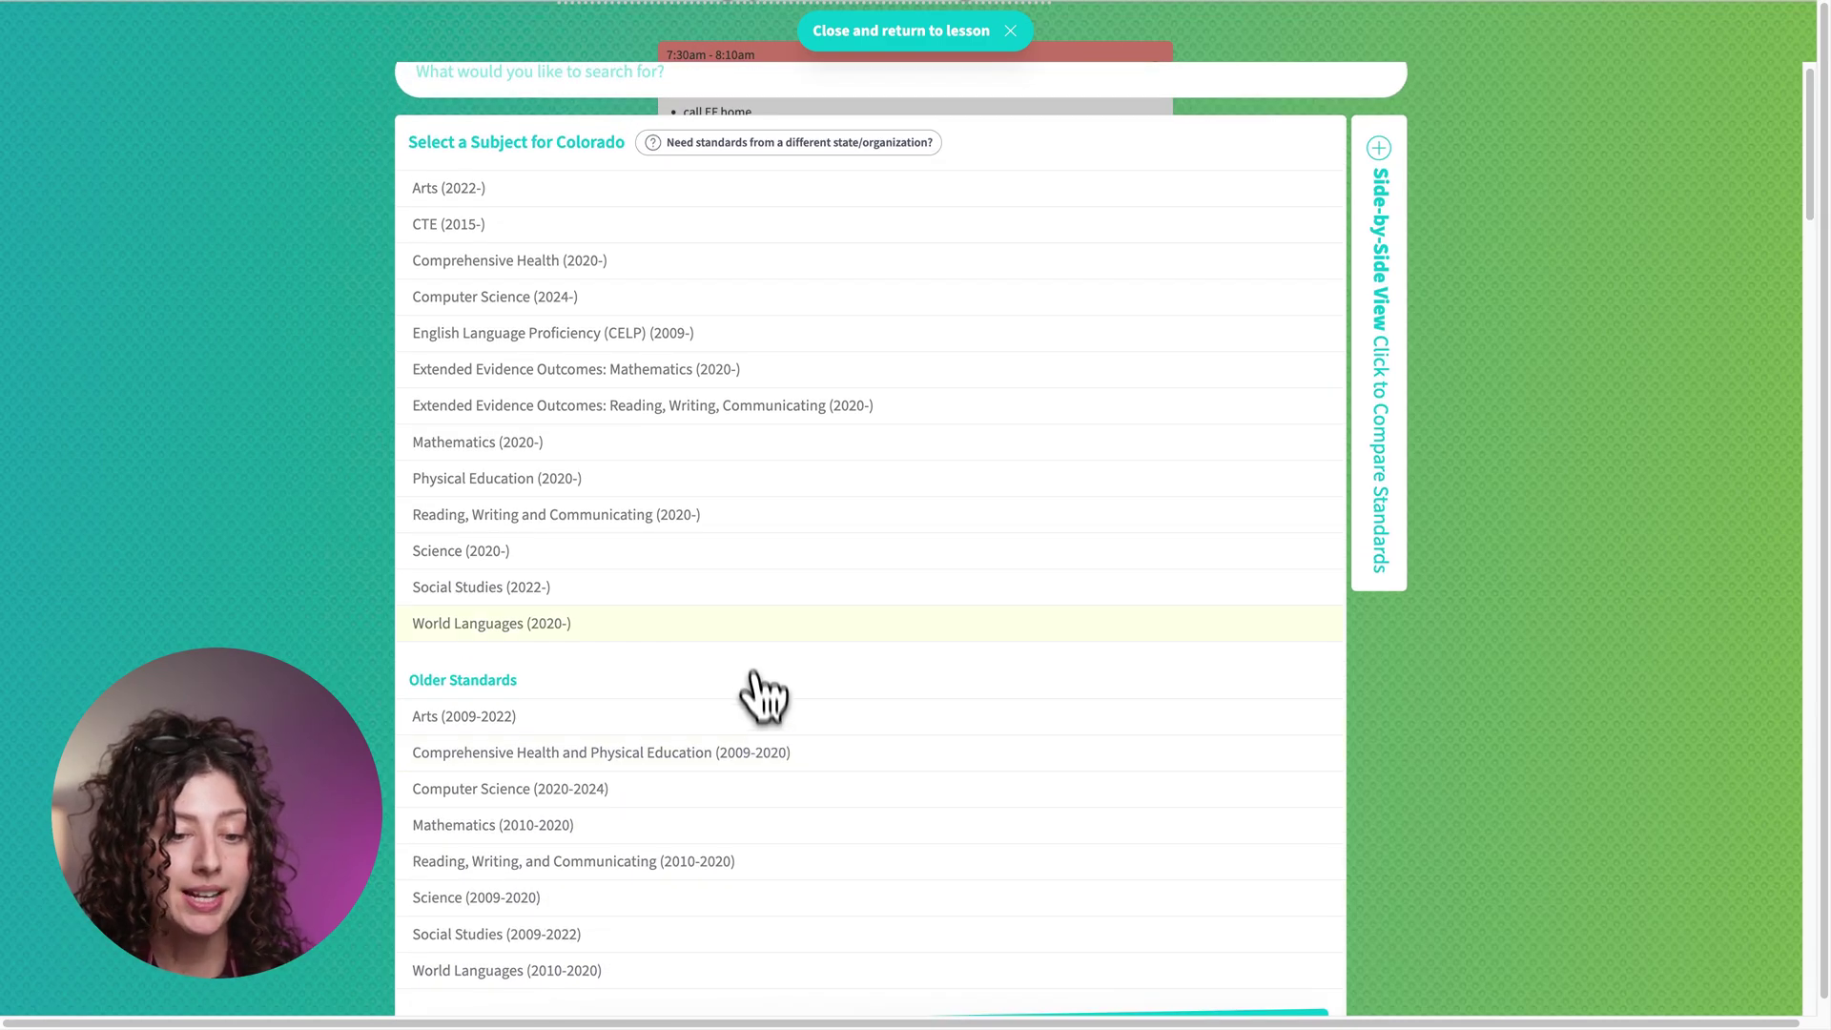
Show Colorado Social Studies (2022-) standards for Grades 9, 10, 11, 12 and browse the list
click(548, 586)
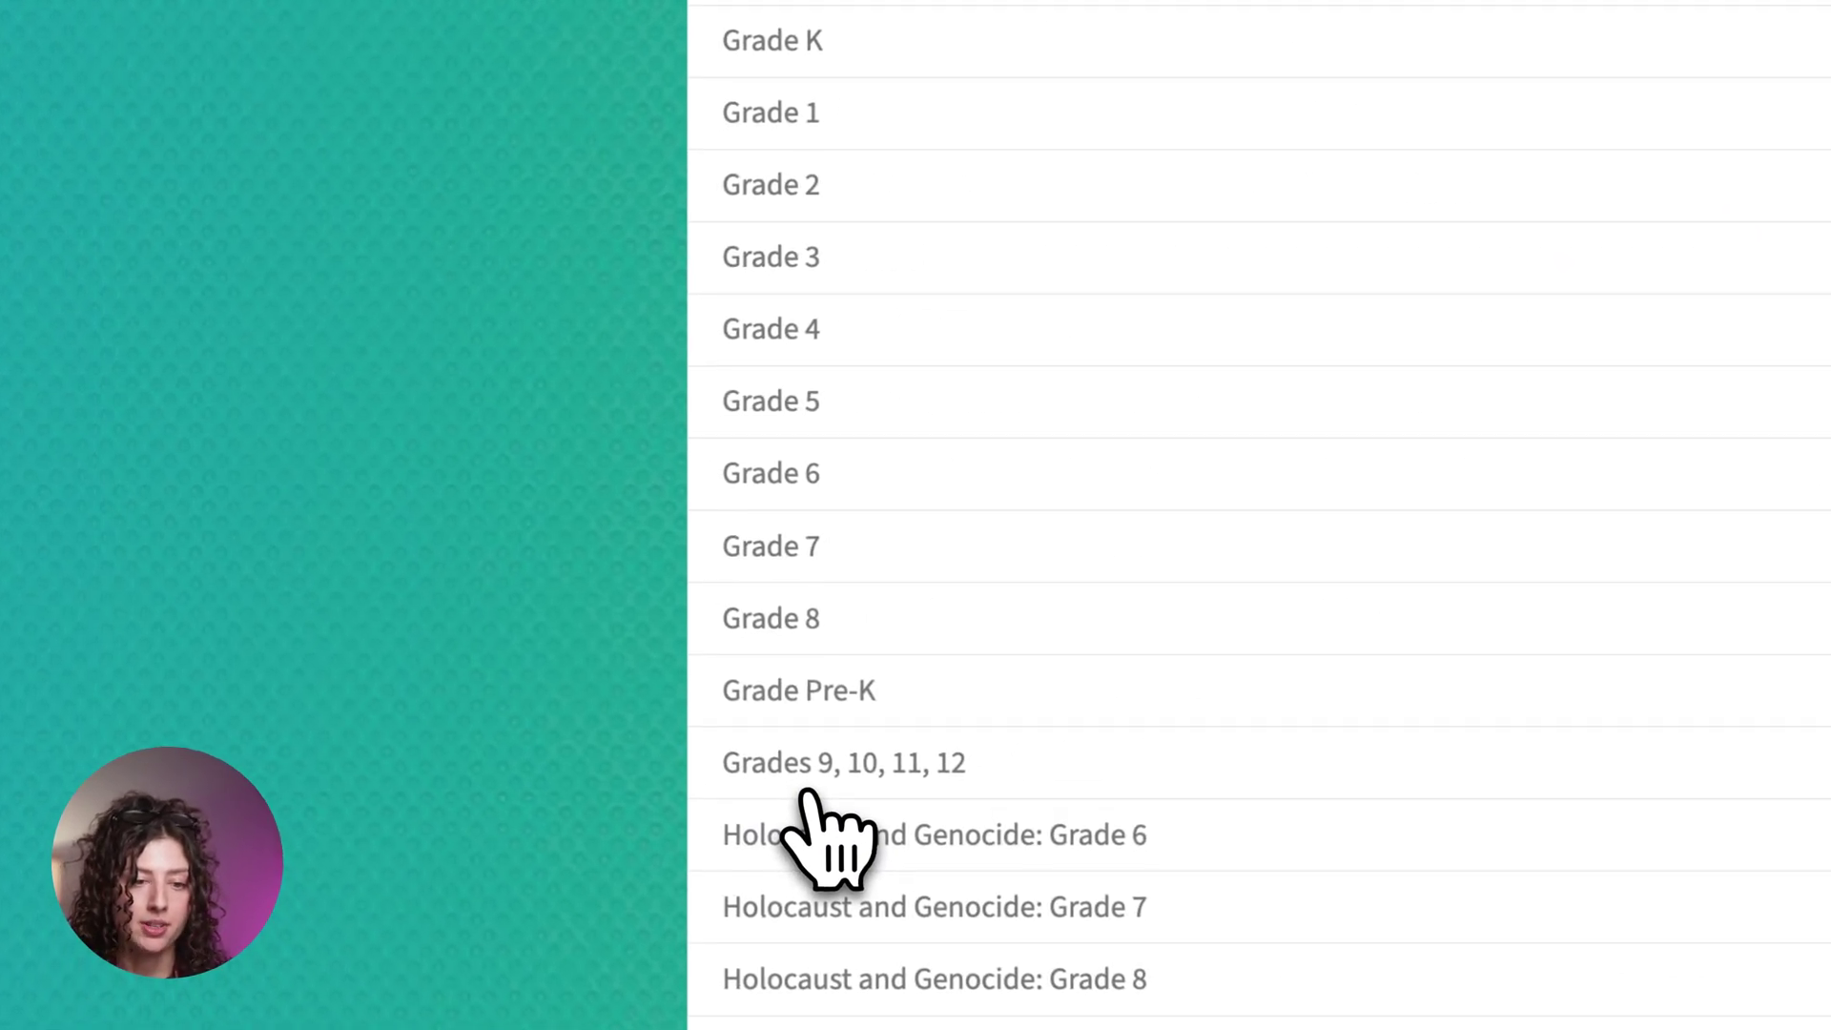
click(998, 768)
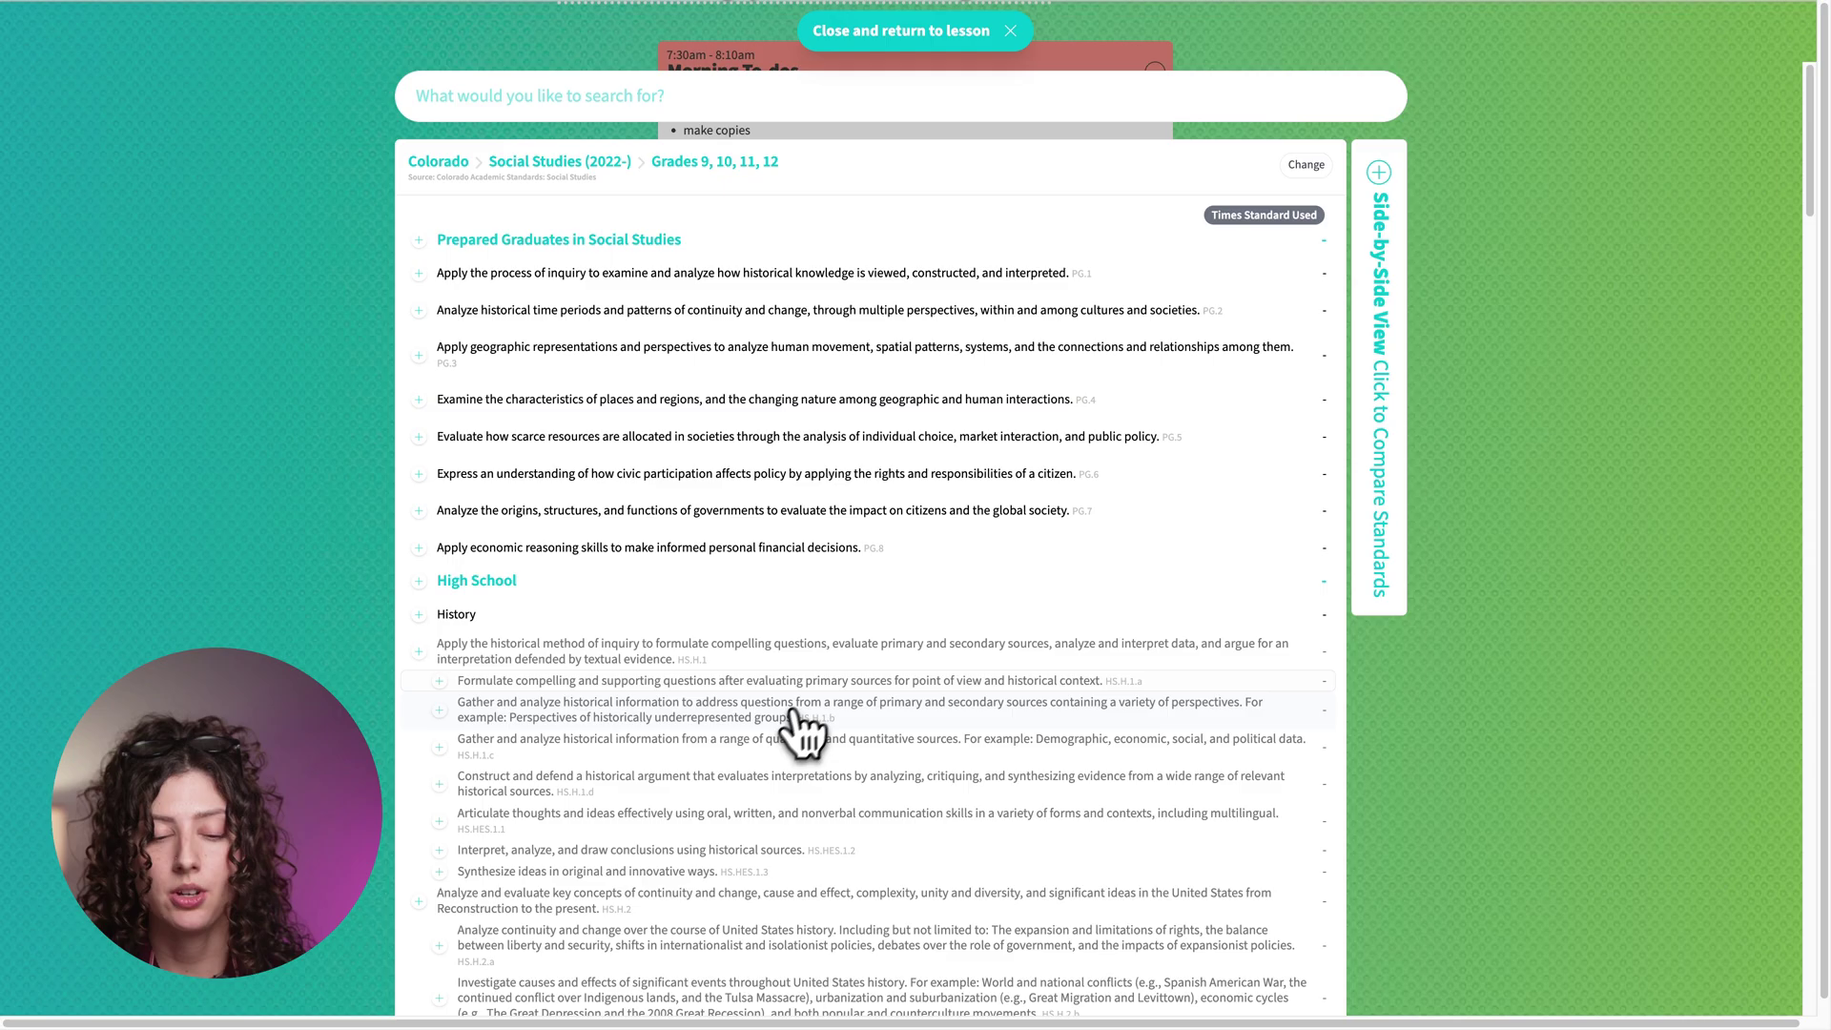
scroll(796, 729, down, 15)
scroll(1139, 692, down, 4)
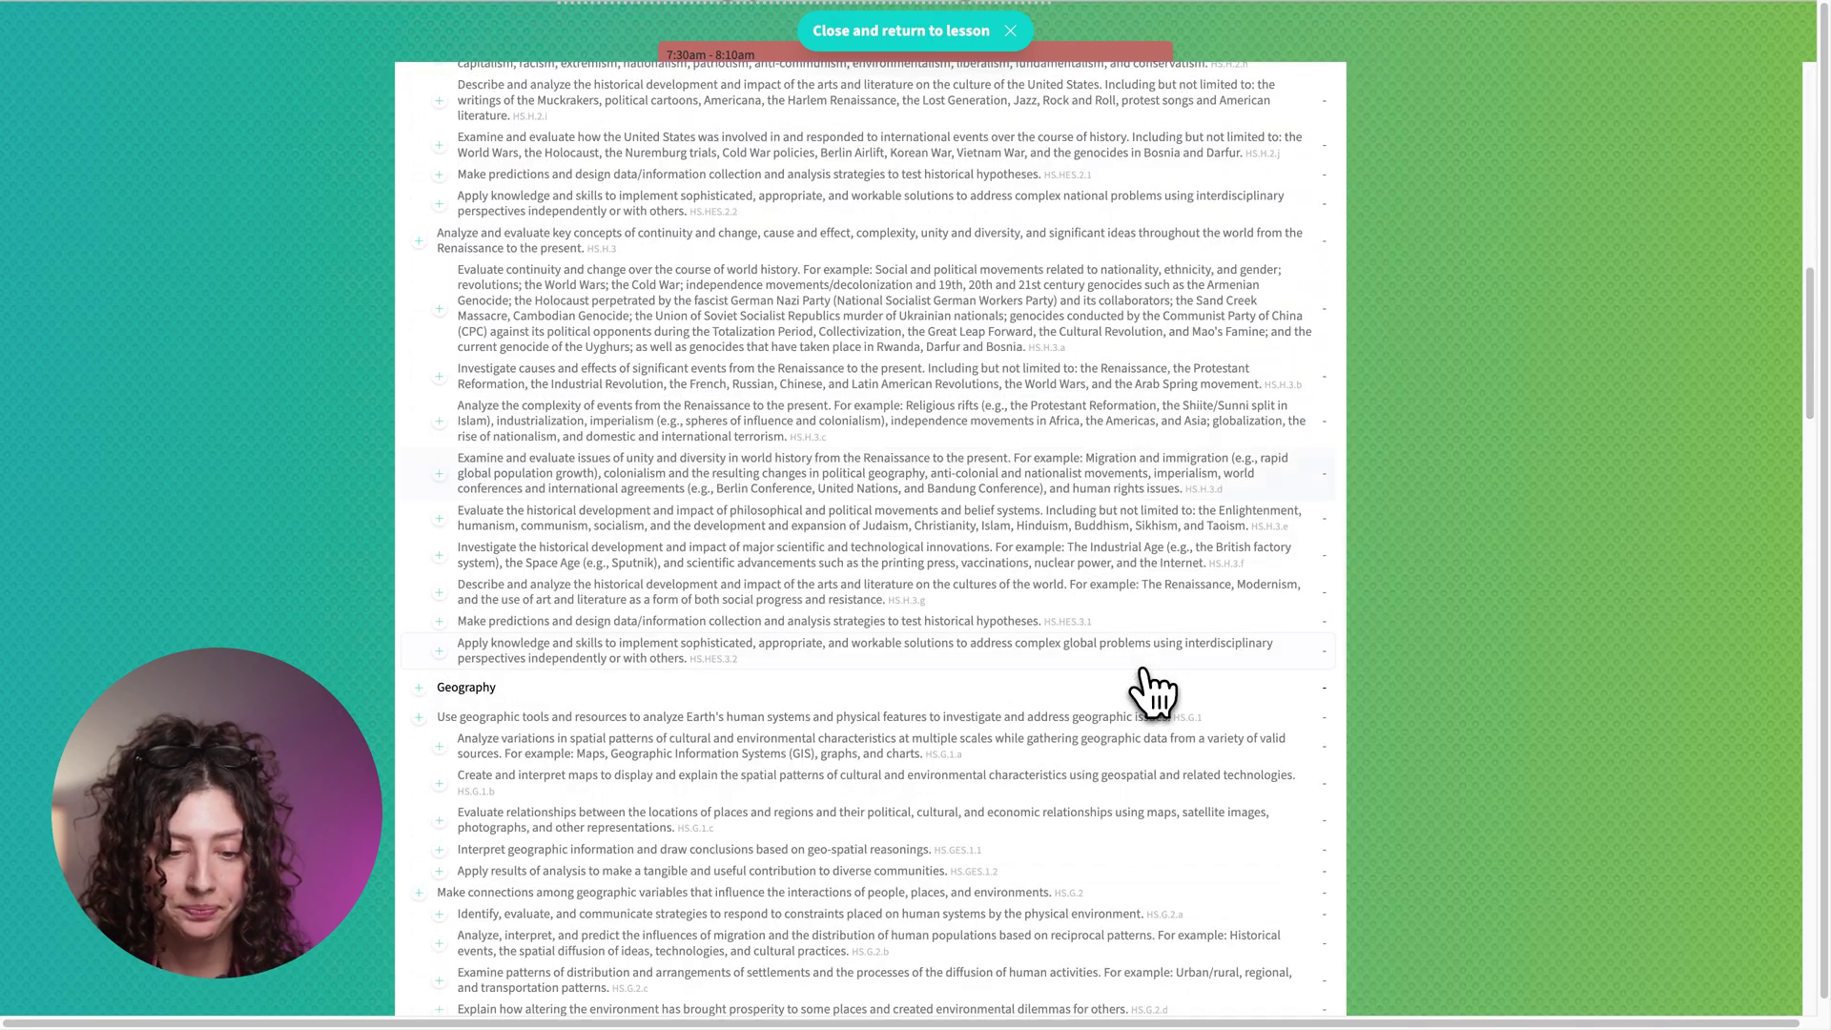
scroll(1151, 688, up, 9)
scroll(1151, 689, up, 3)
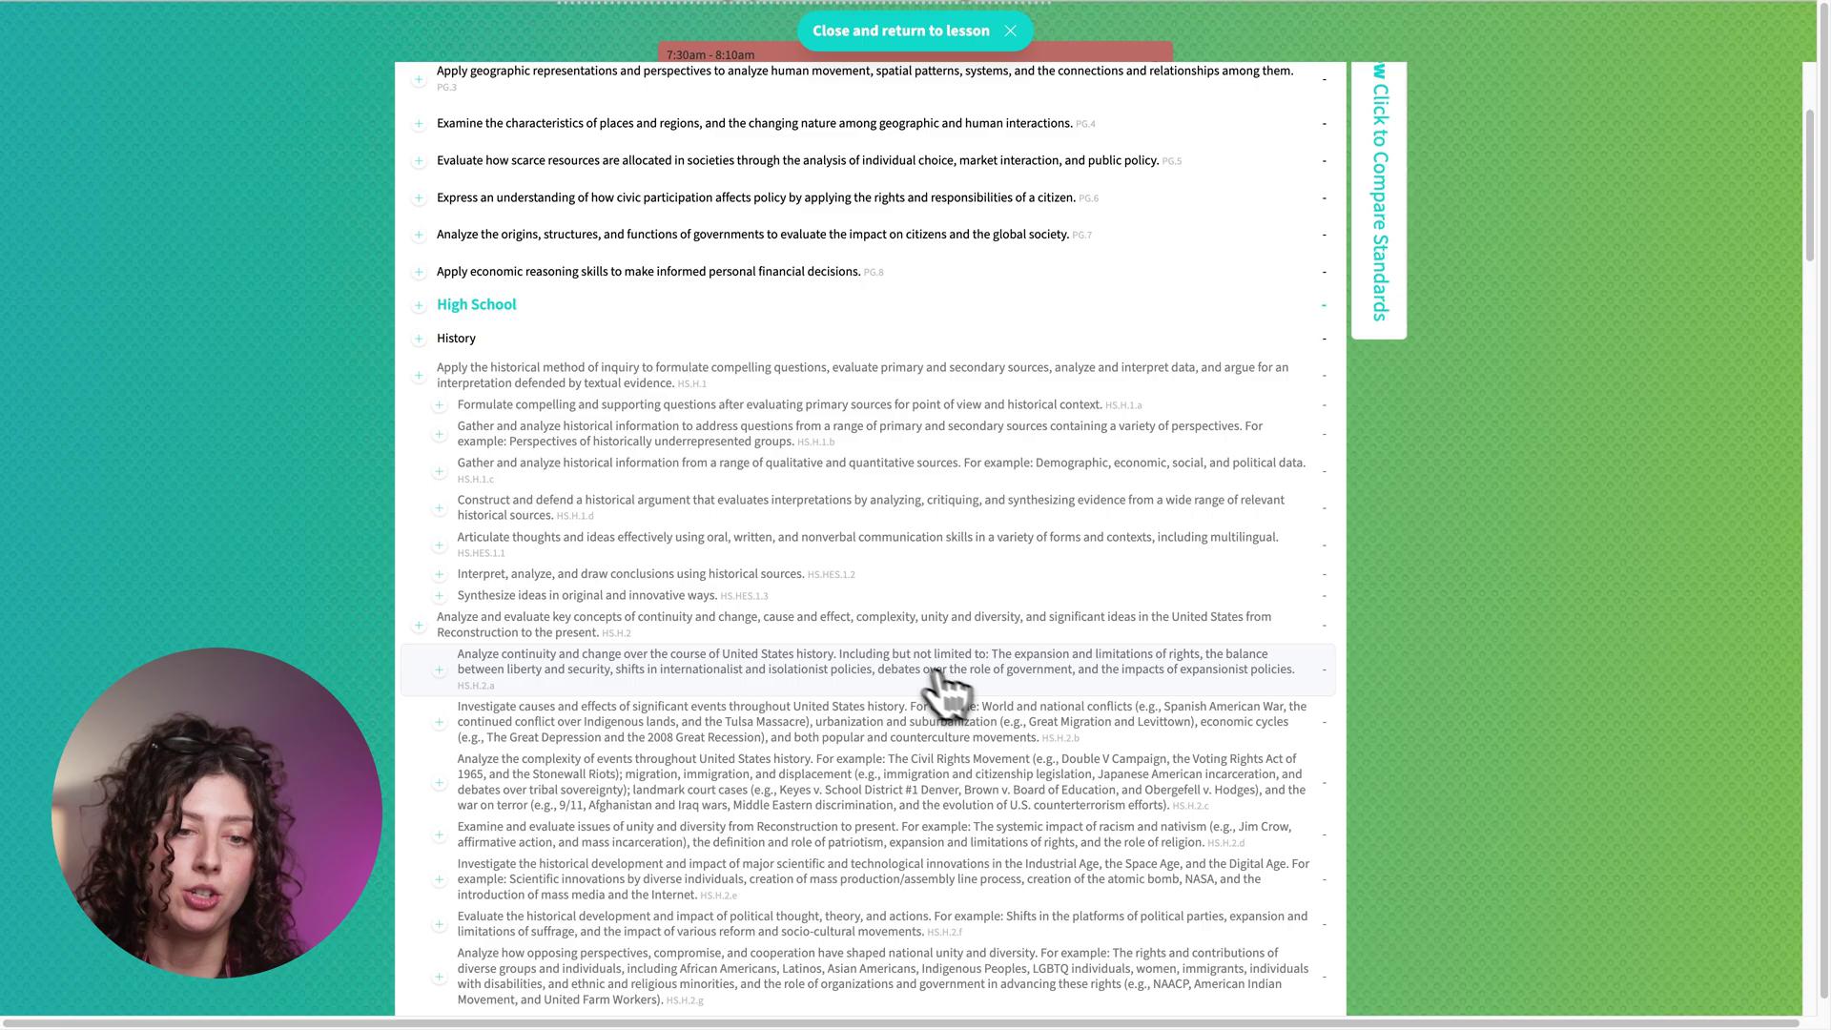
scroll(930, 691, up, 3)
scroll(904, 618, down, 2)
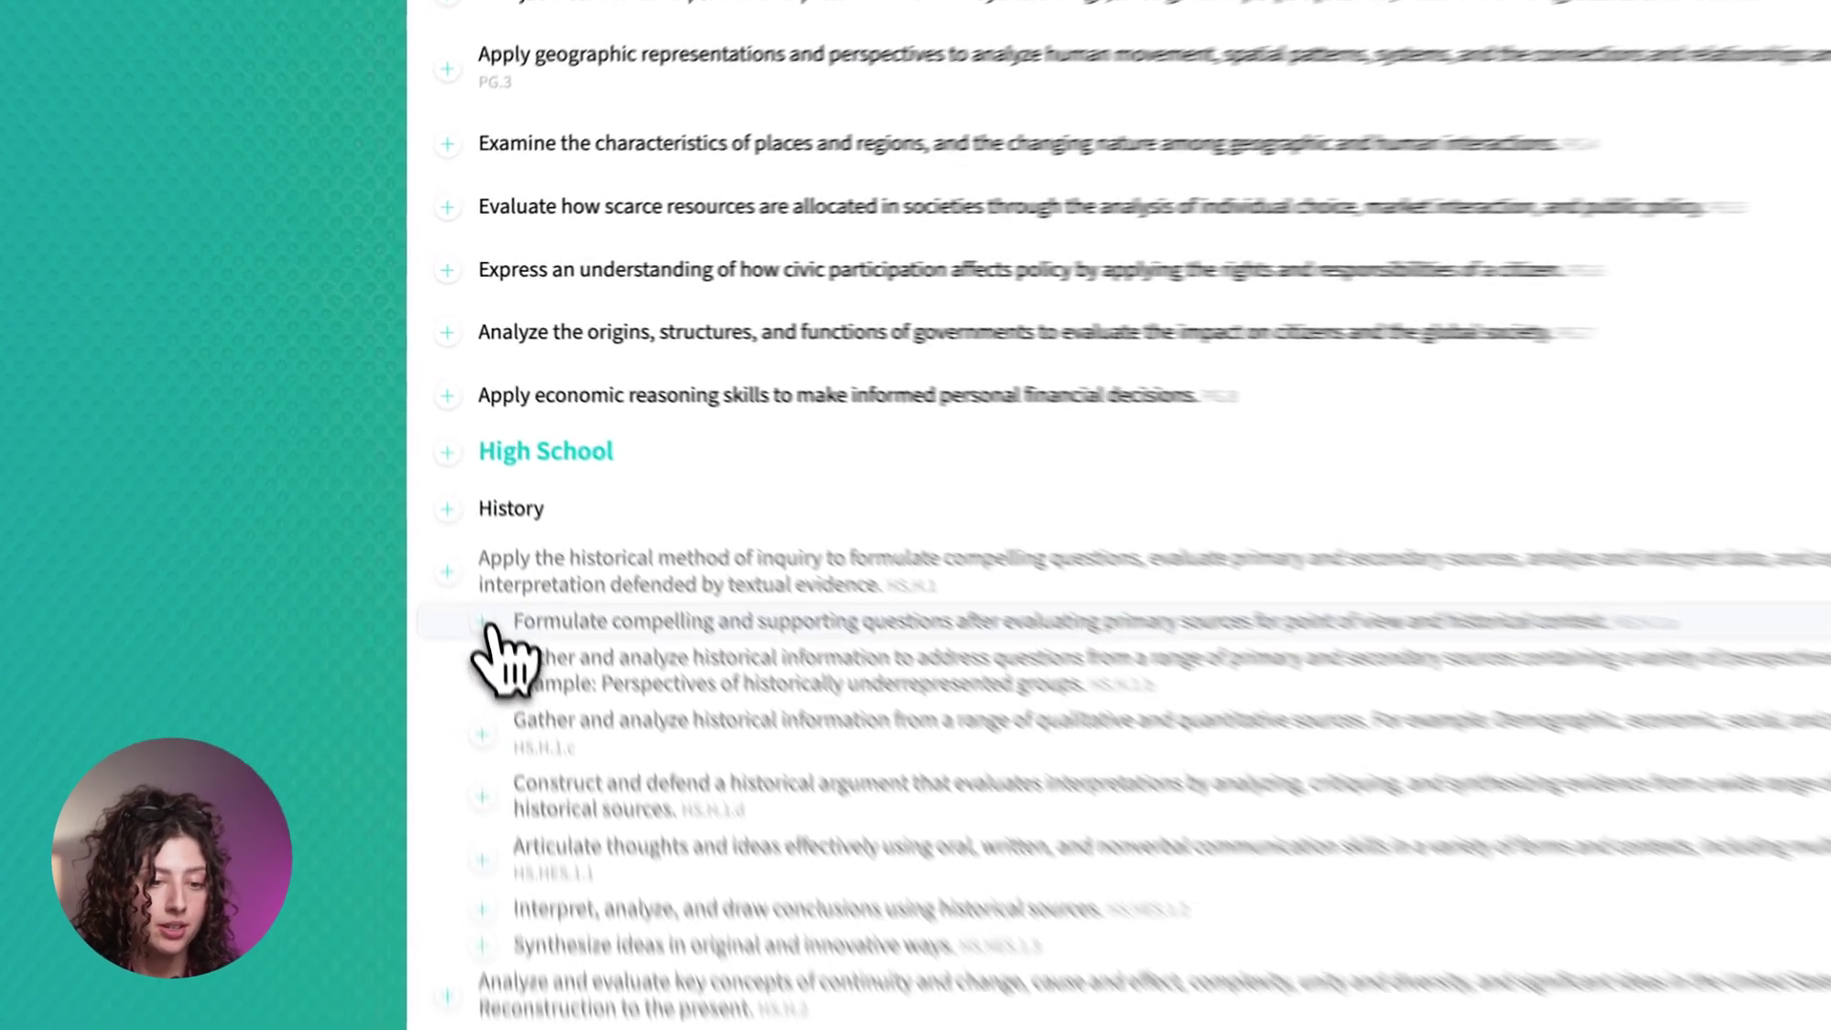
Toggle the plus icons for HS.H.1.a and HS.H.1.c, then start a keyword search of the standards
click(439, 474)
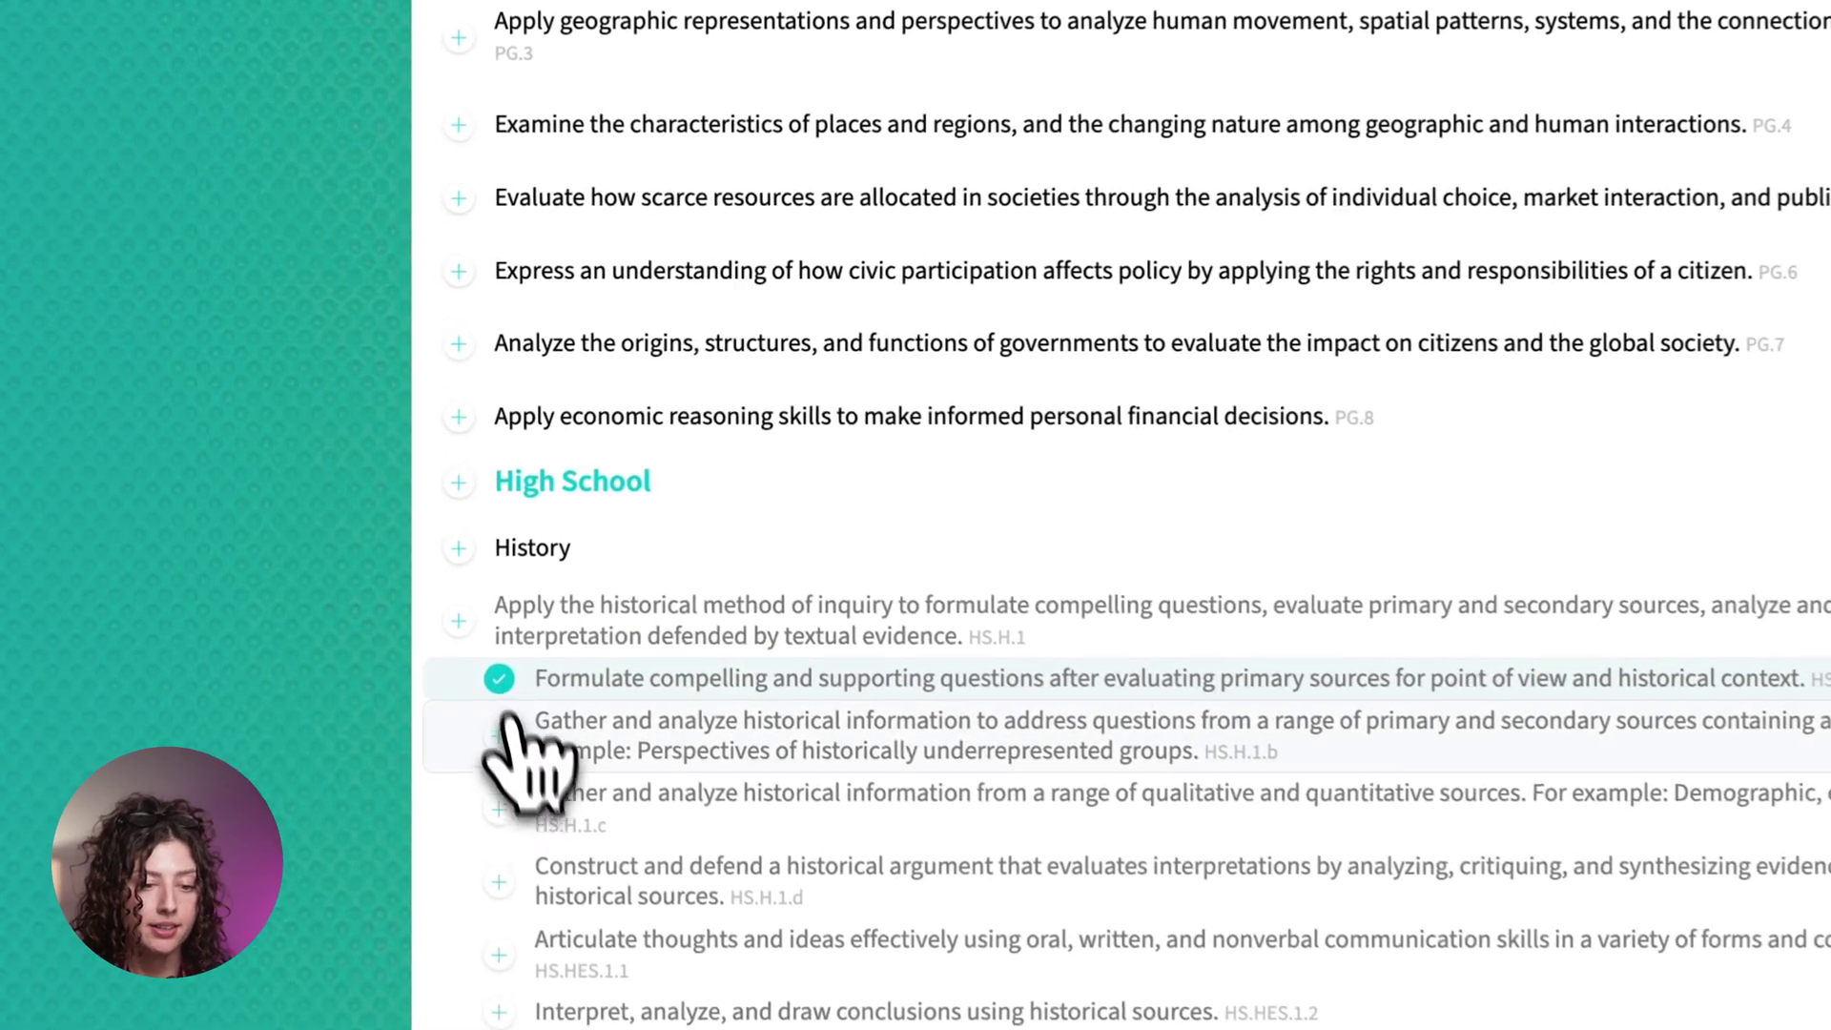
click(439, 540)
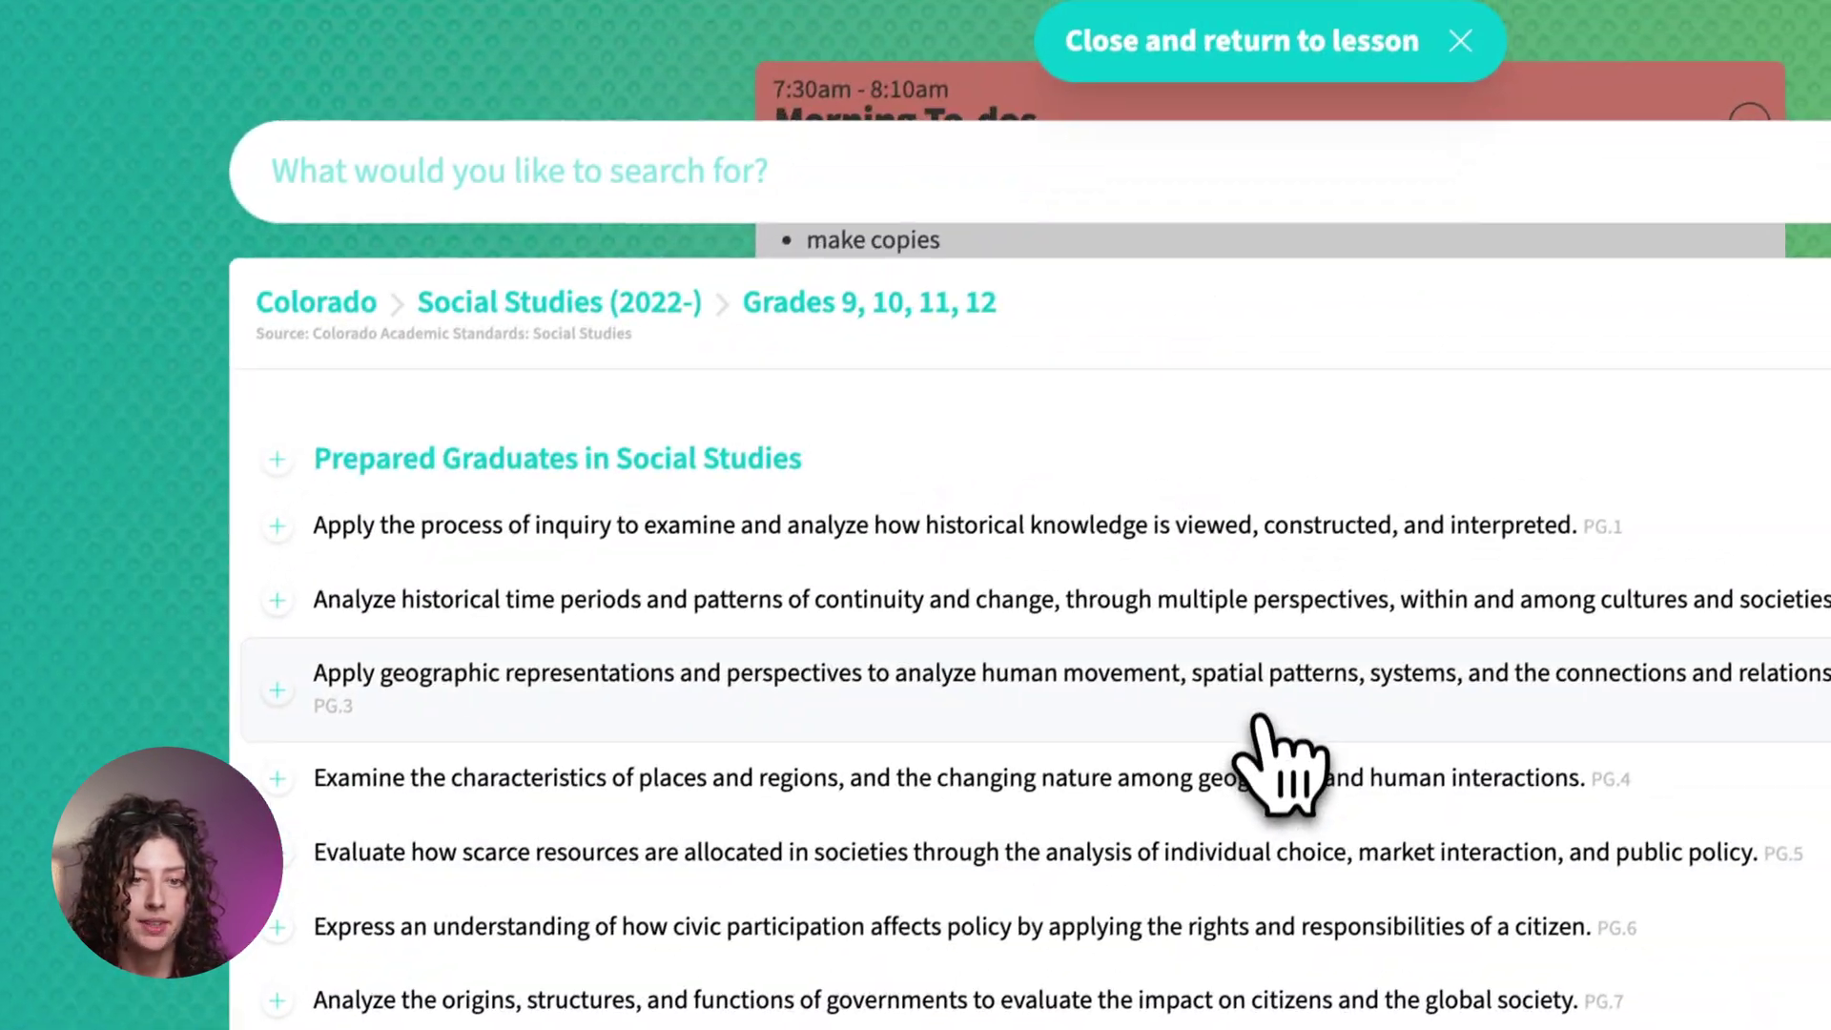
click(654, 206)
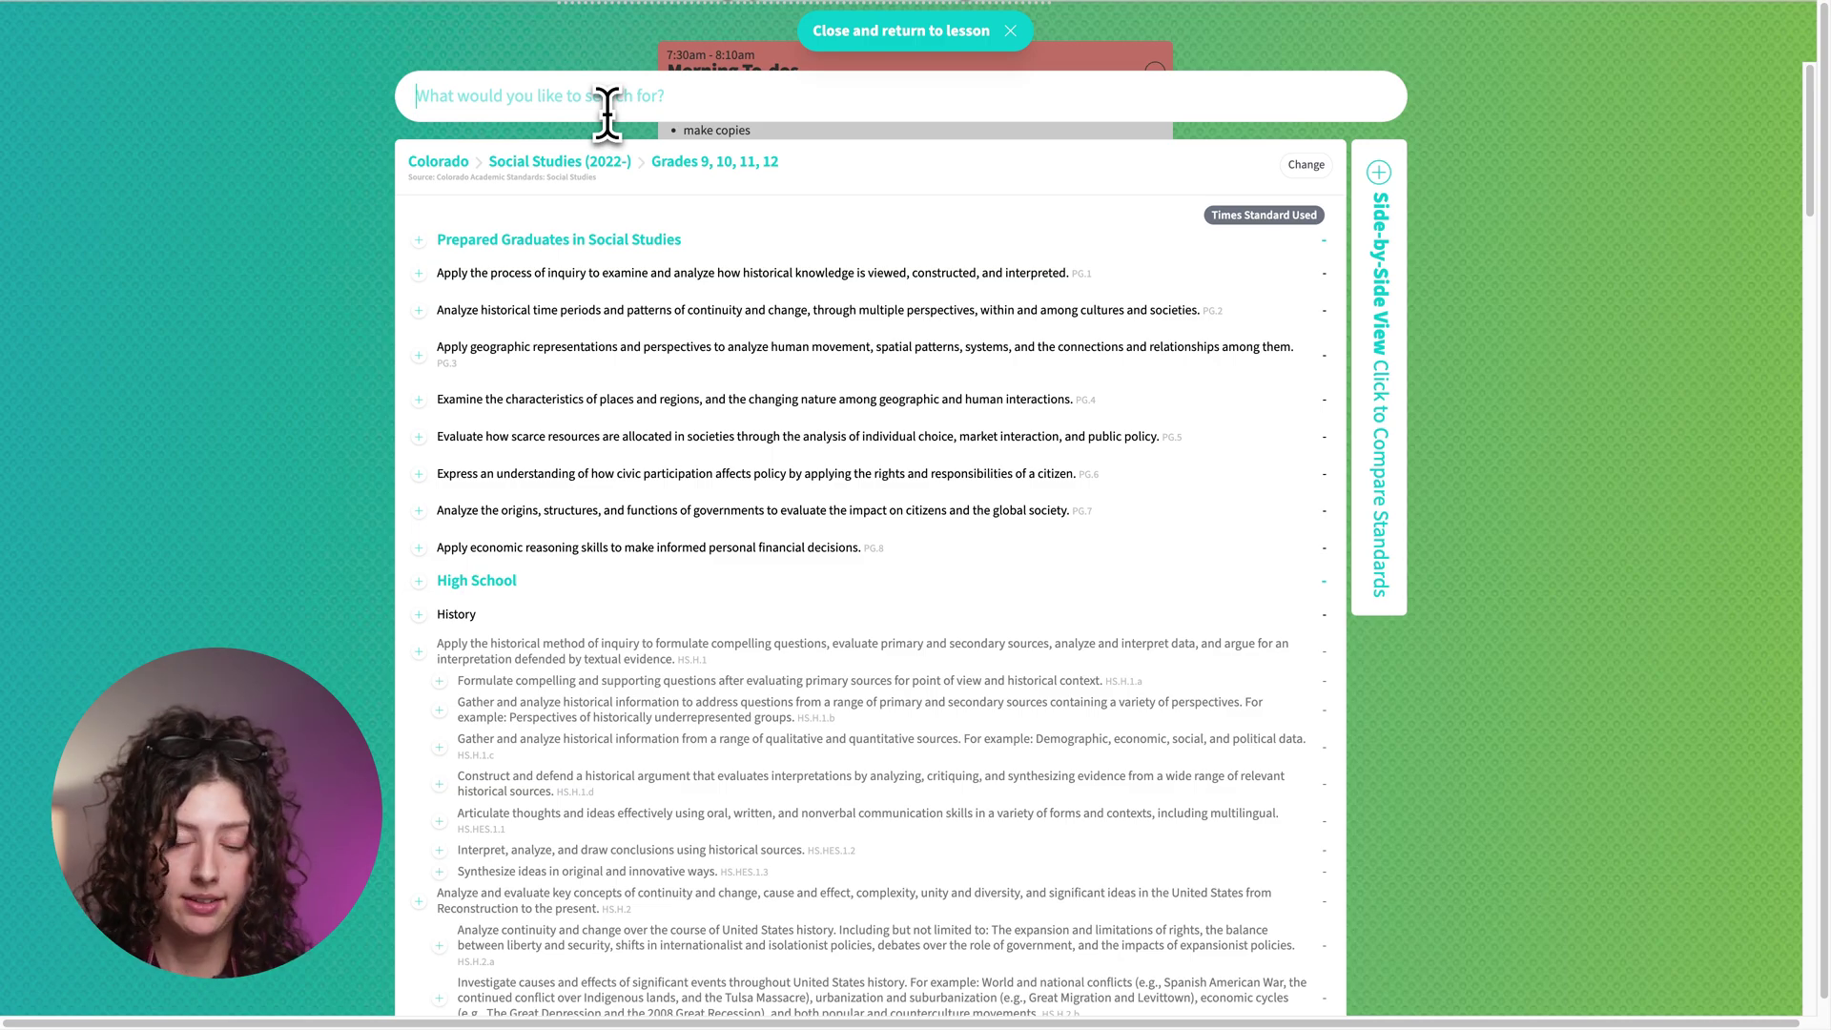
text(civil )
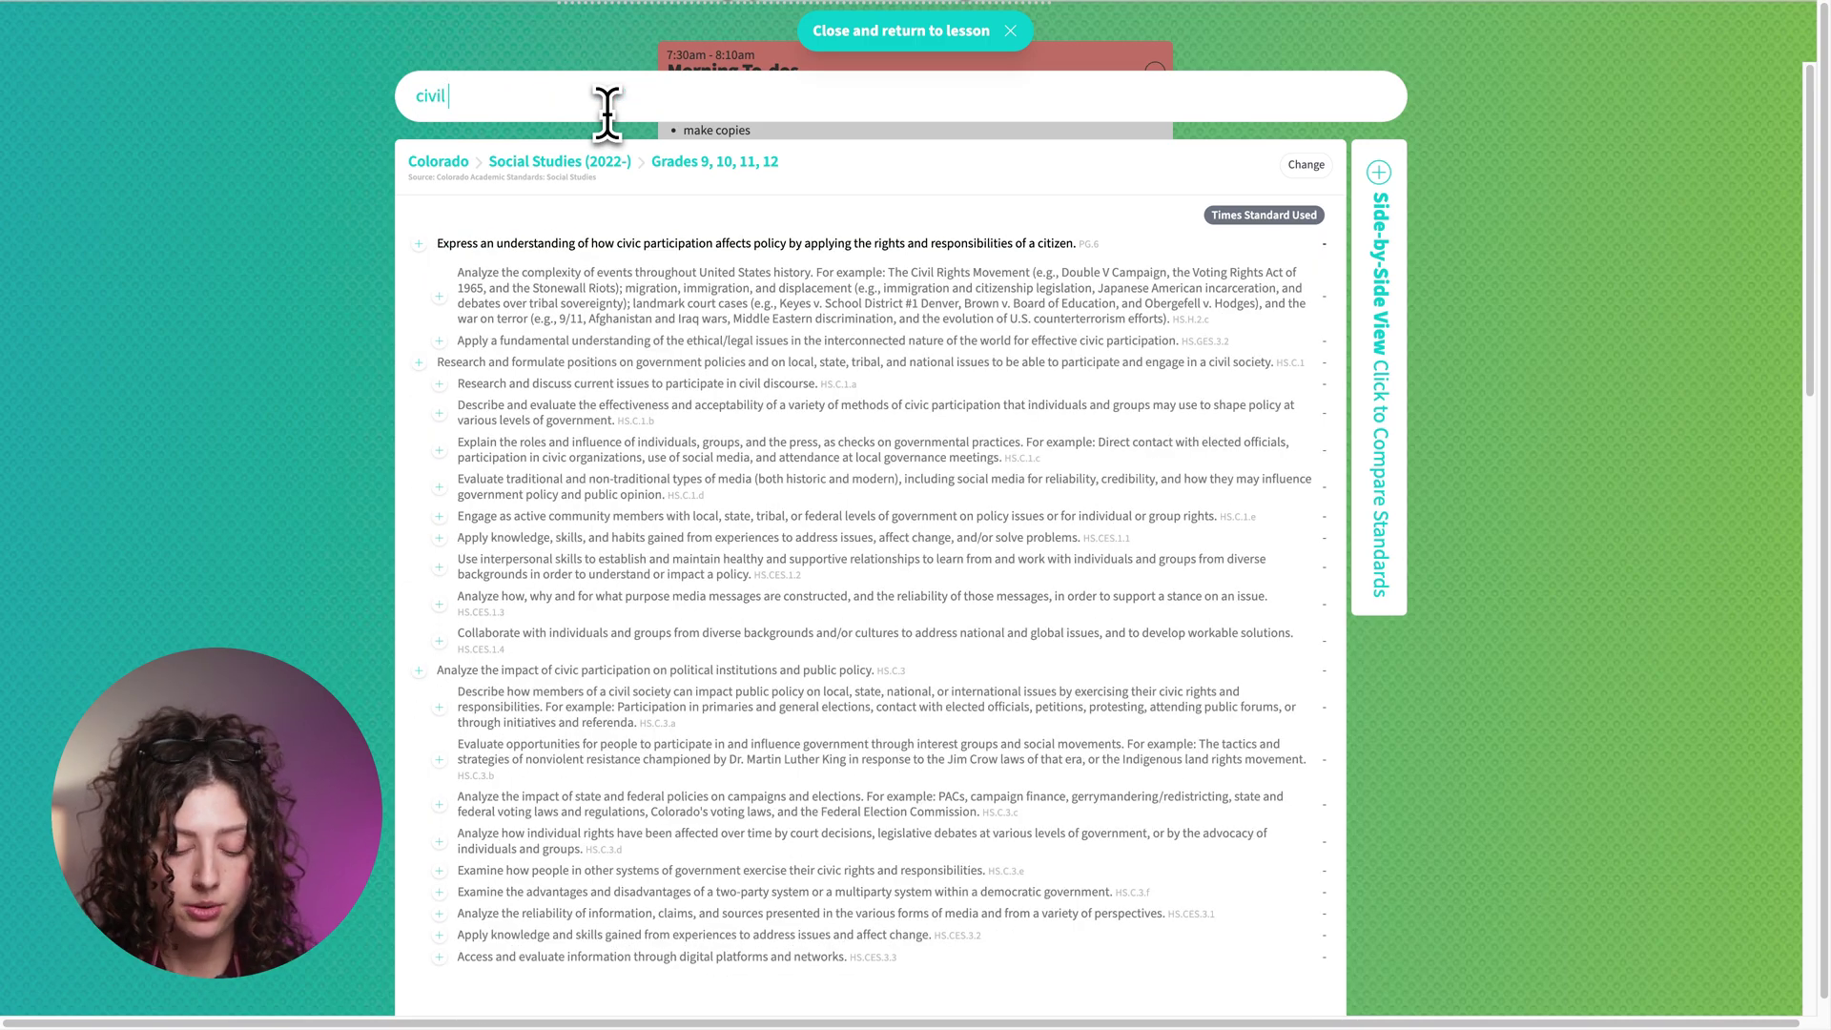
text(rights)
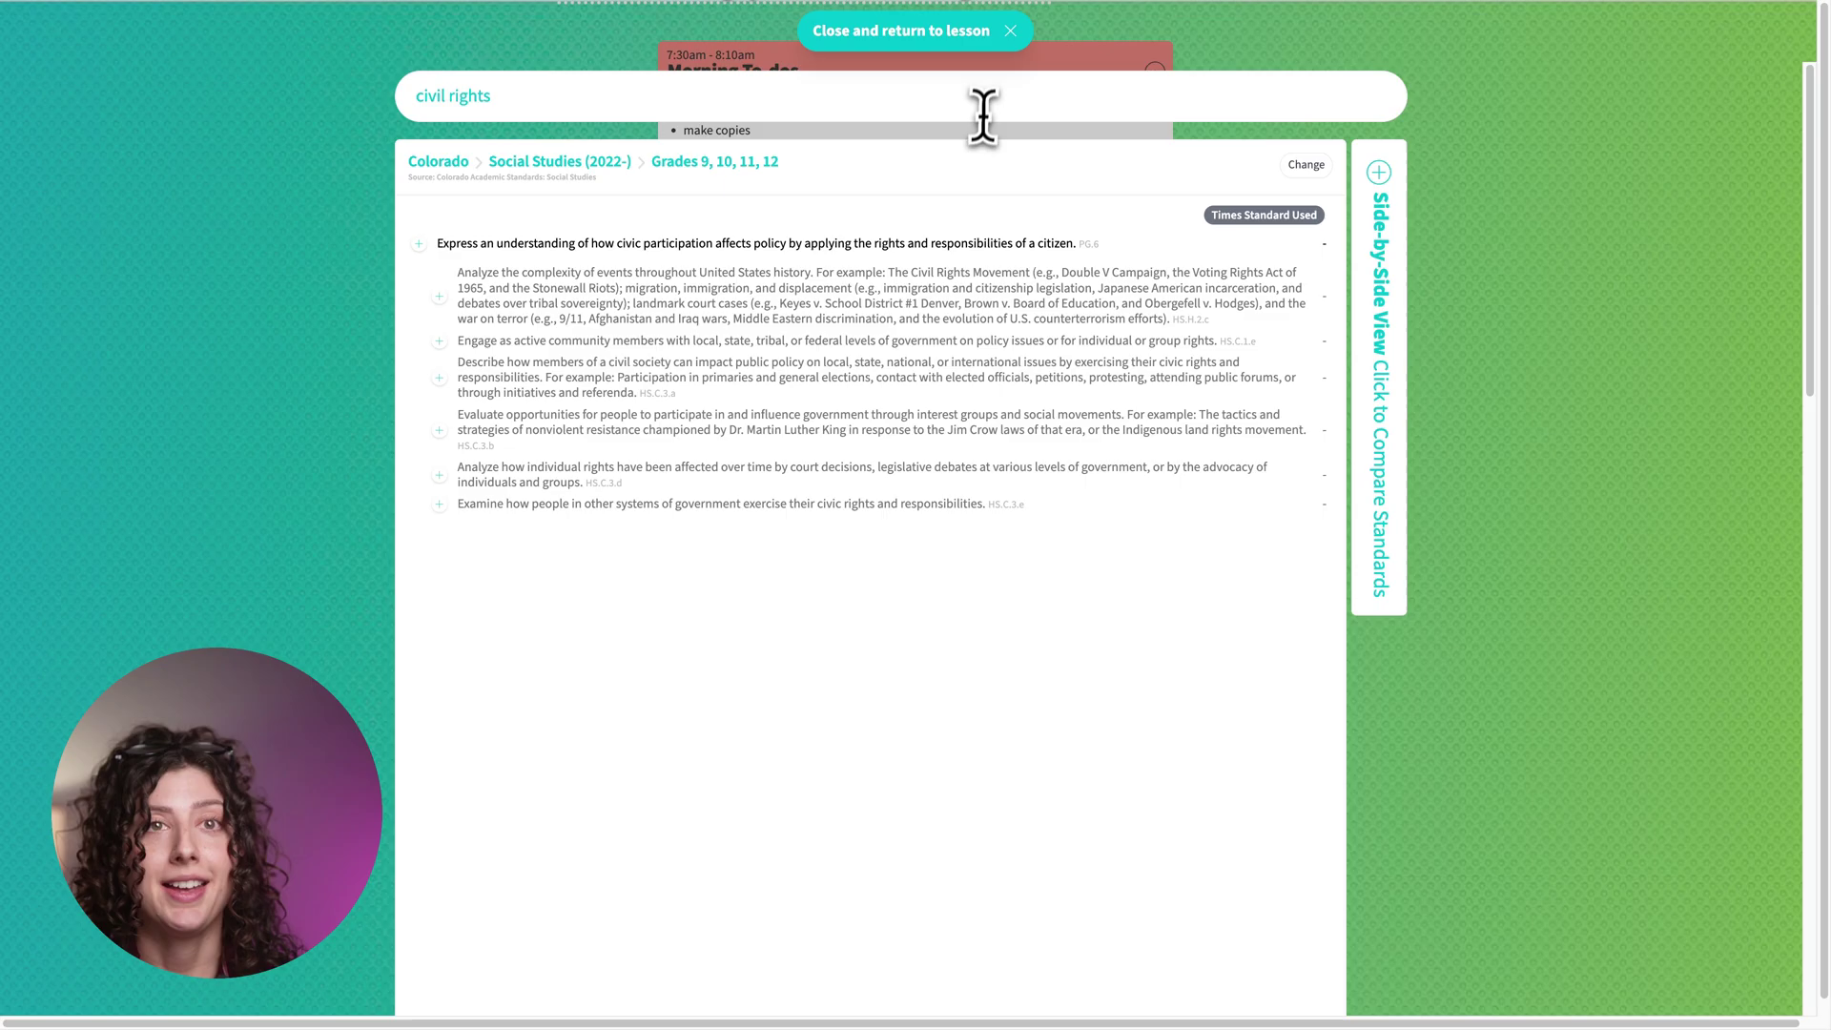
key(BackSpace)
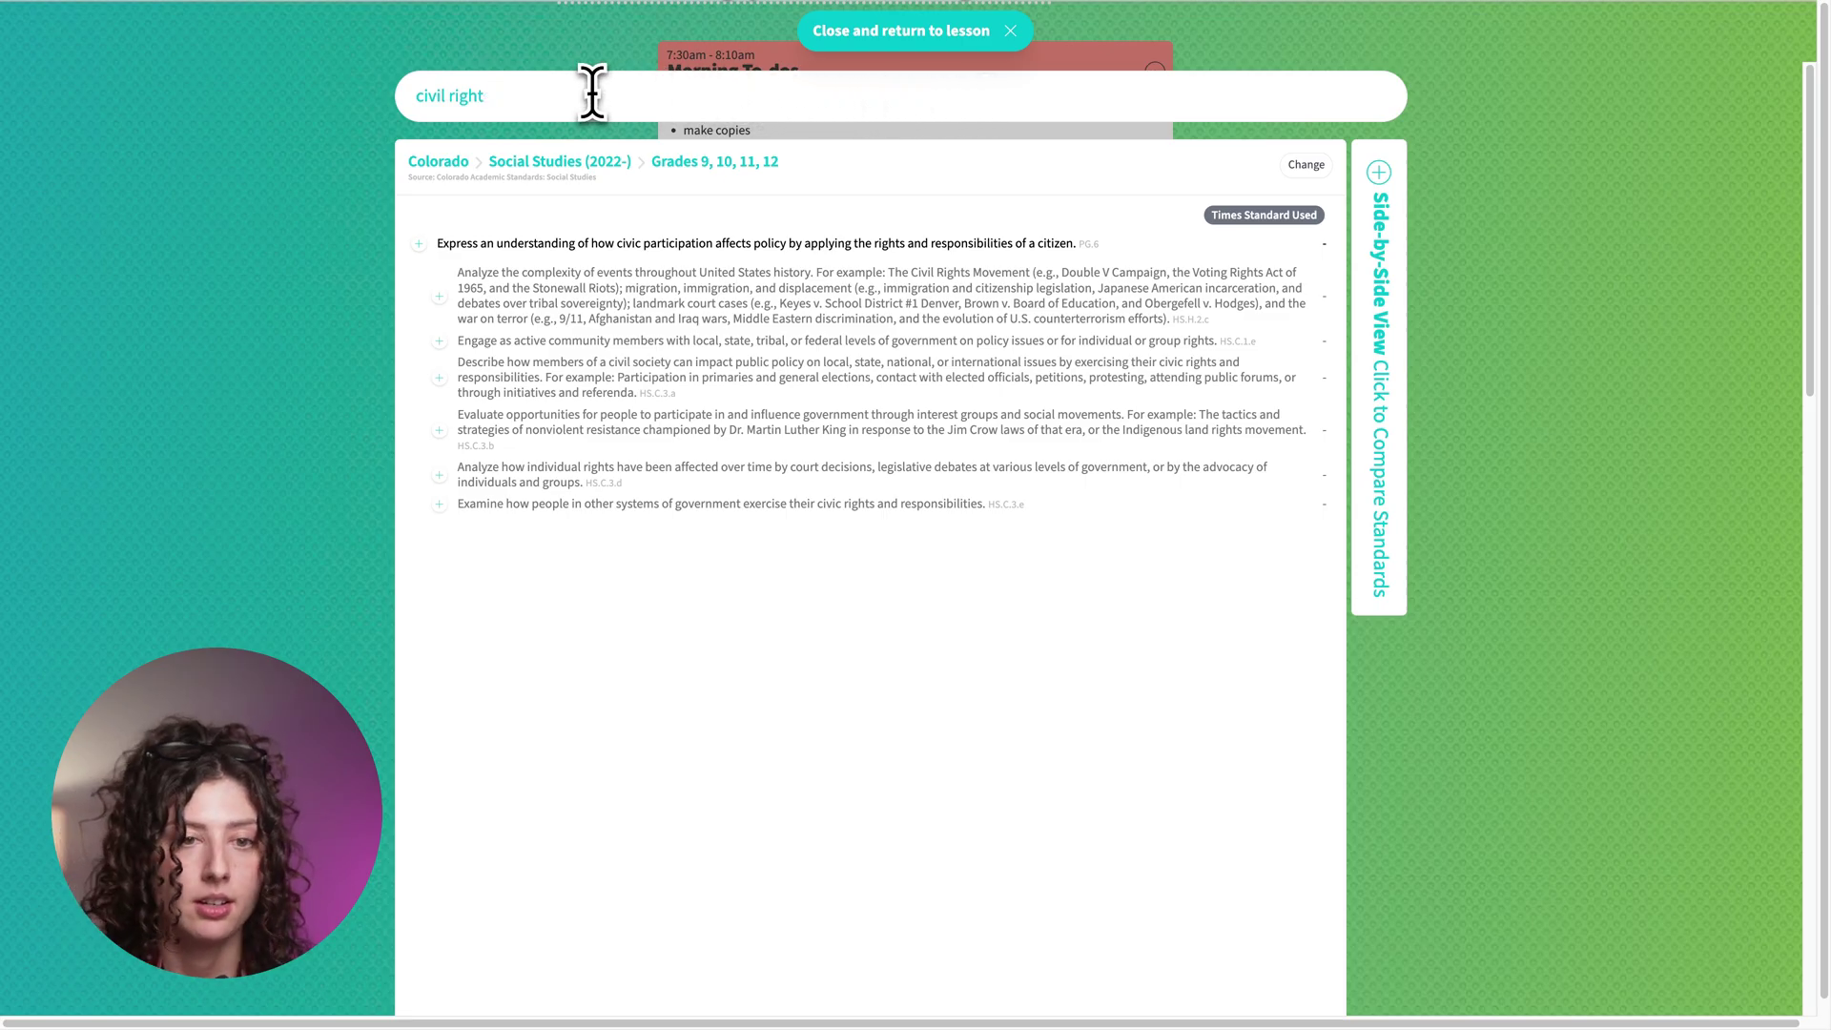
key(BackSpace)
key(BackSpace)
key(BackSpace)
key(BackSpace)
key(BackSpace)
key(BackSpace)
key(BackSpace)
key(BackSpace)
key(BackSpace)
key(BackSpace)
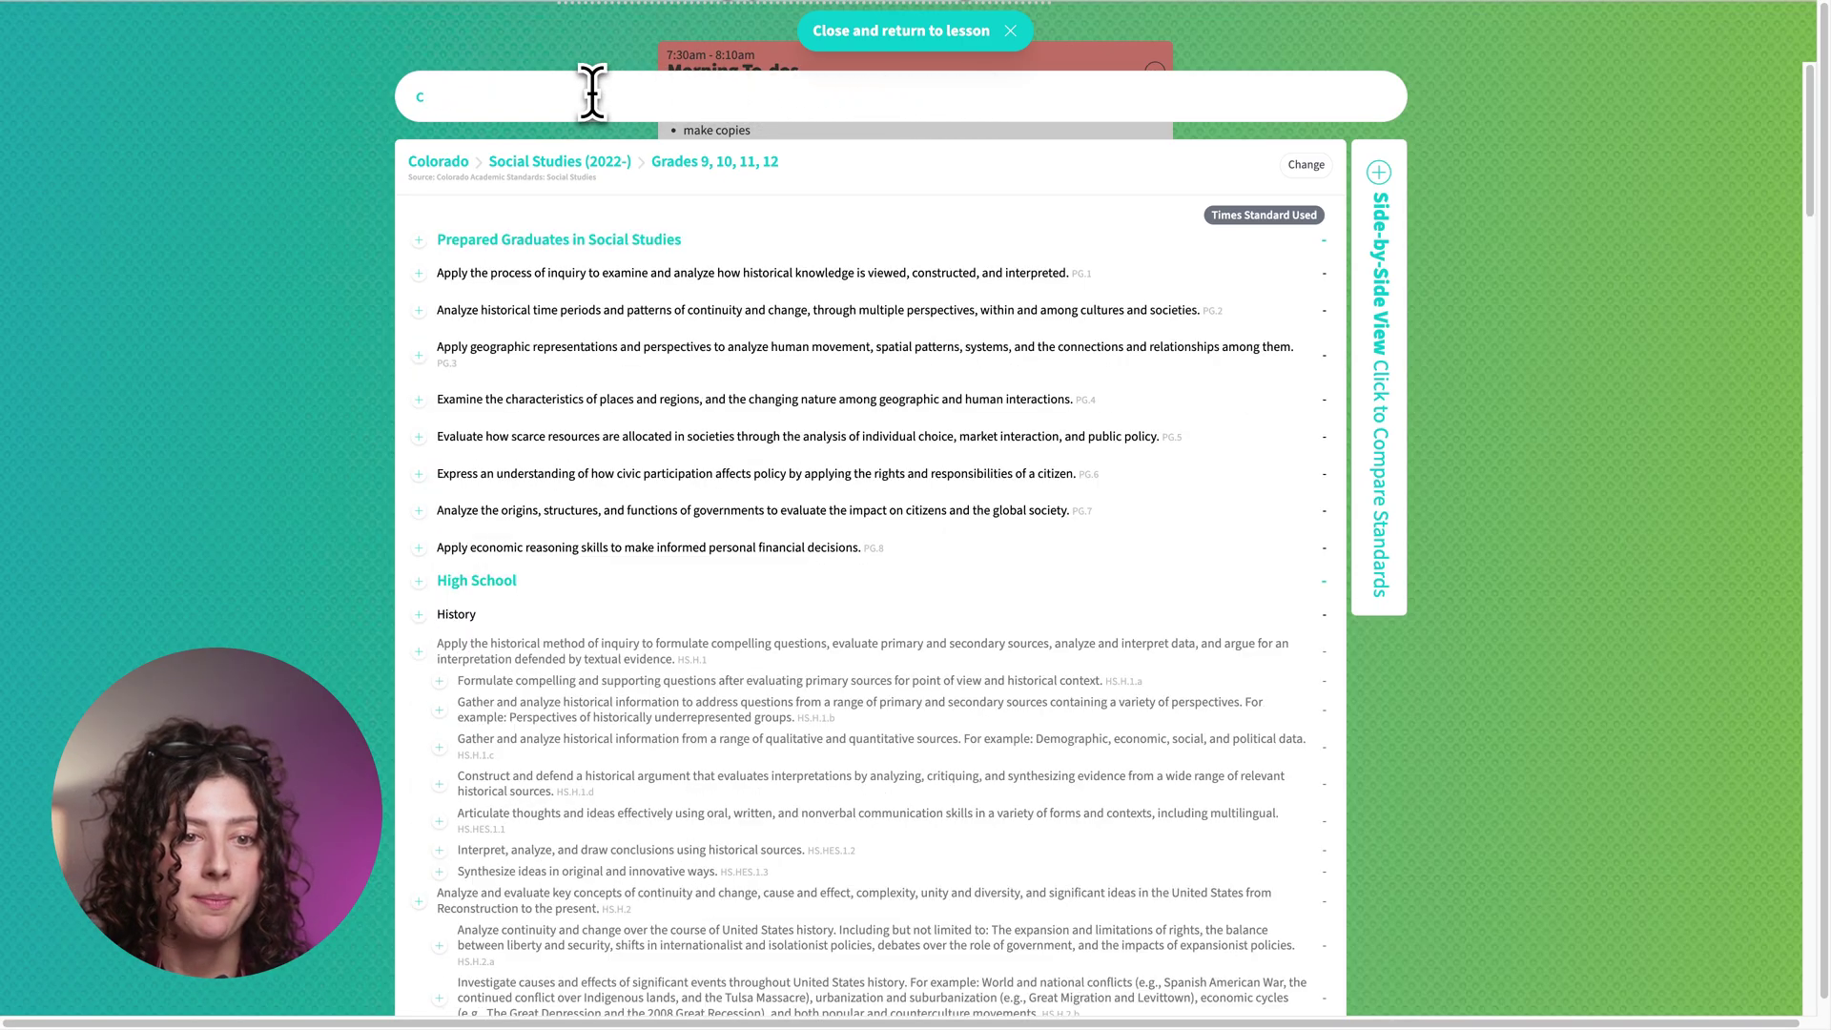
key(BackSpace)
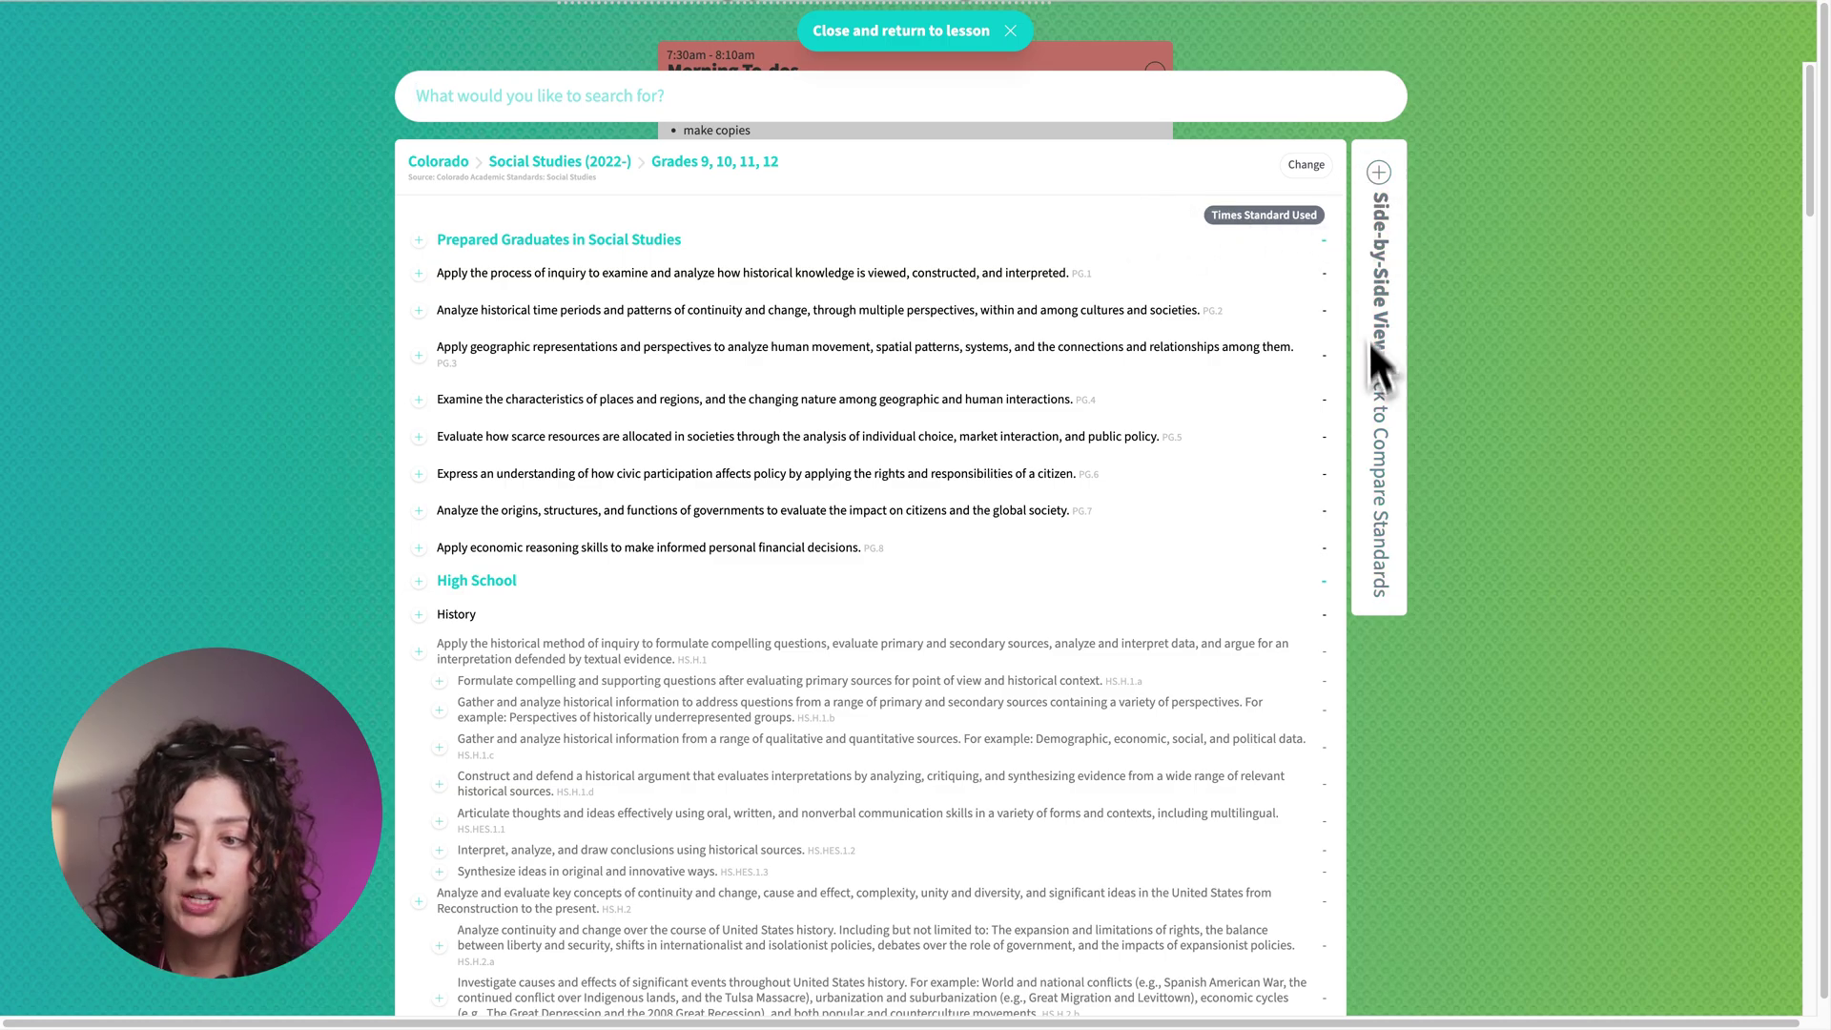
Add a side-by-side panel of Colorado English Language Proficiency (CELP) K-12 standards
click(1374, 396)
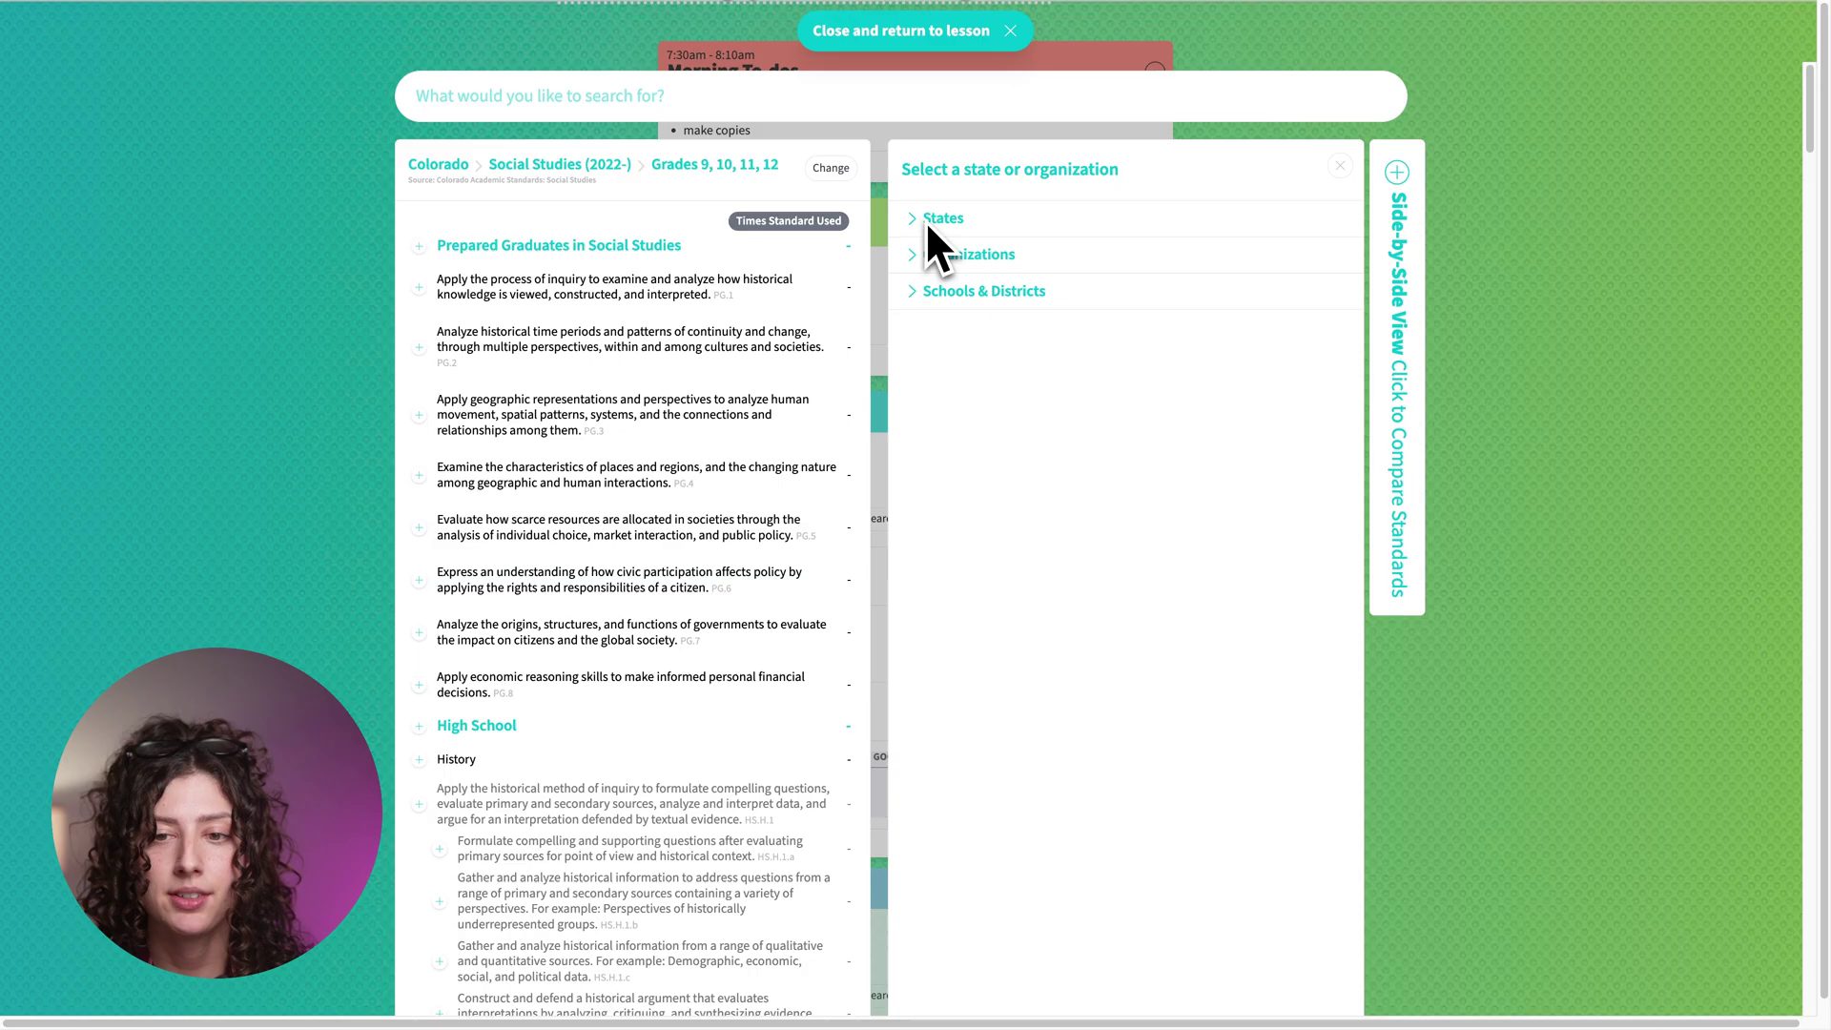
click(929, 221)
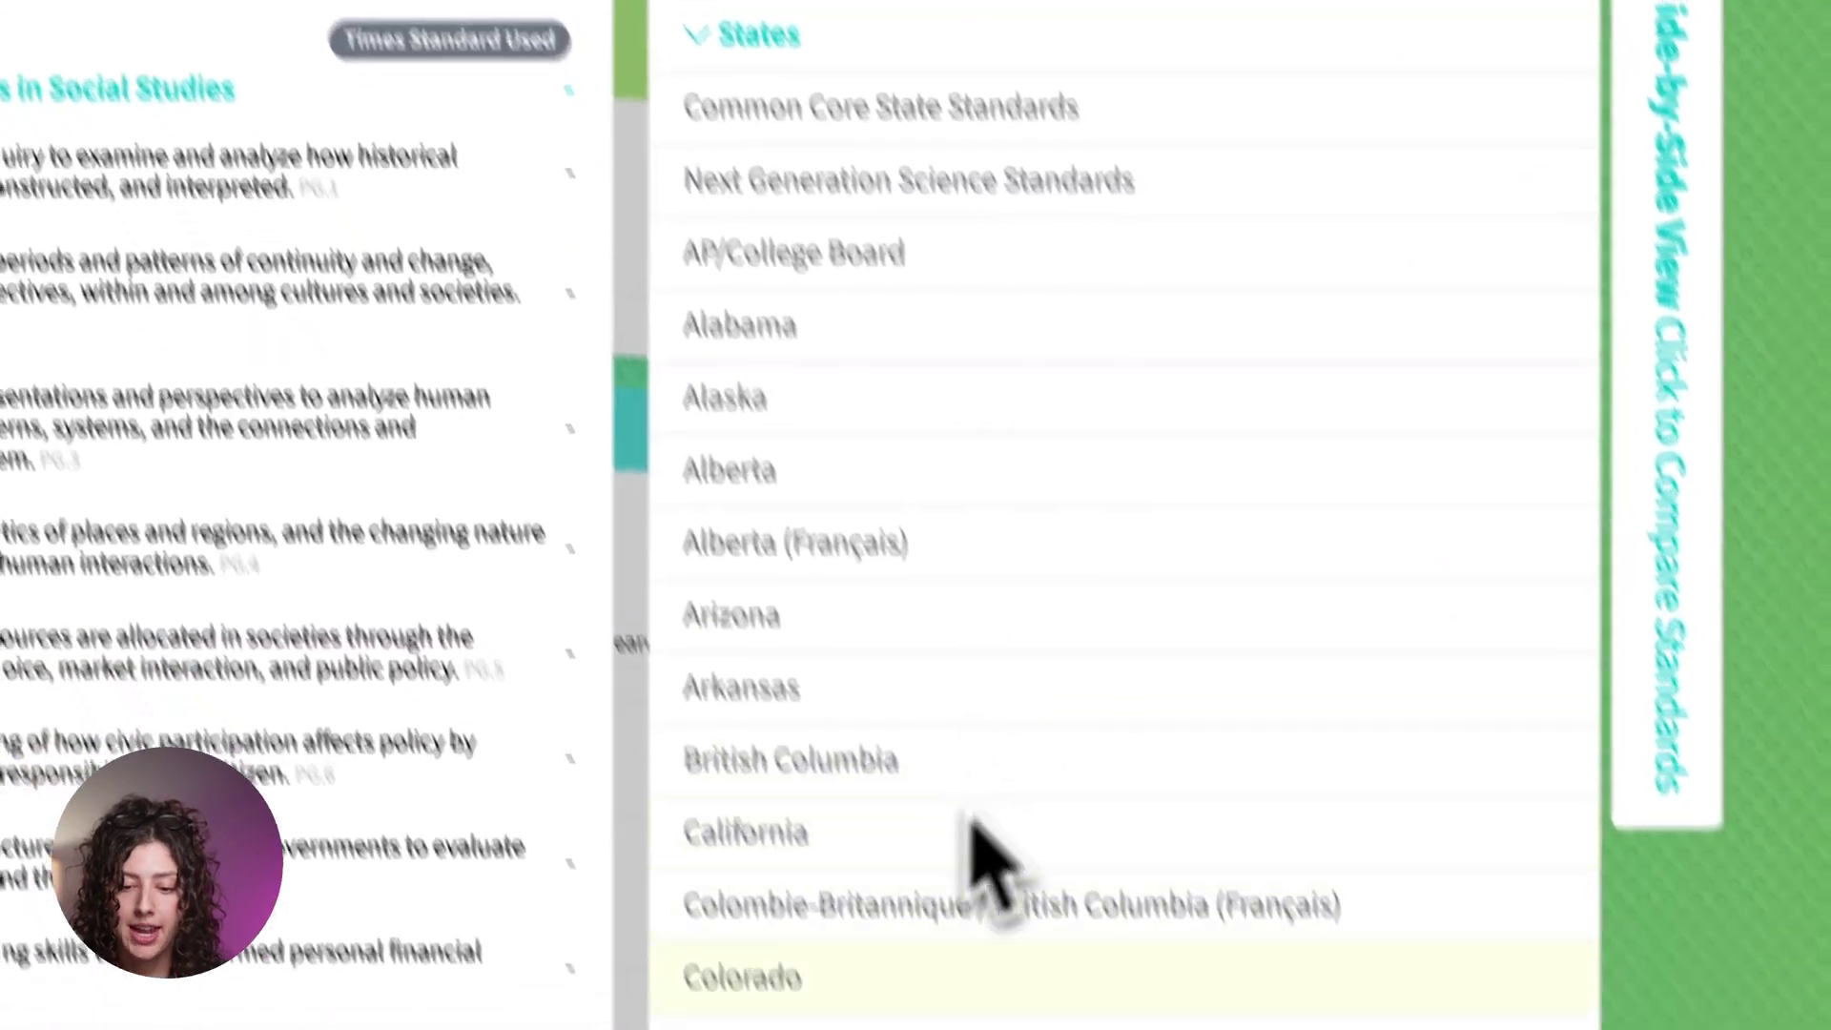
click(742, 863)
scroll(1106, 930, down, 10)
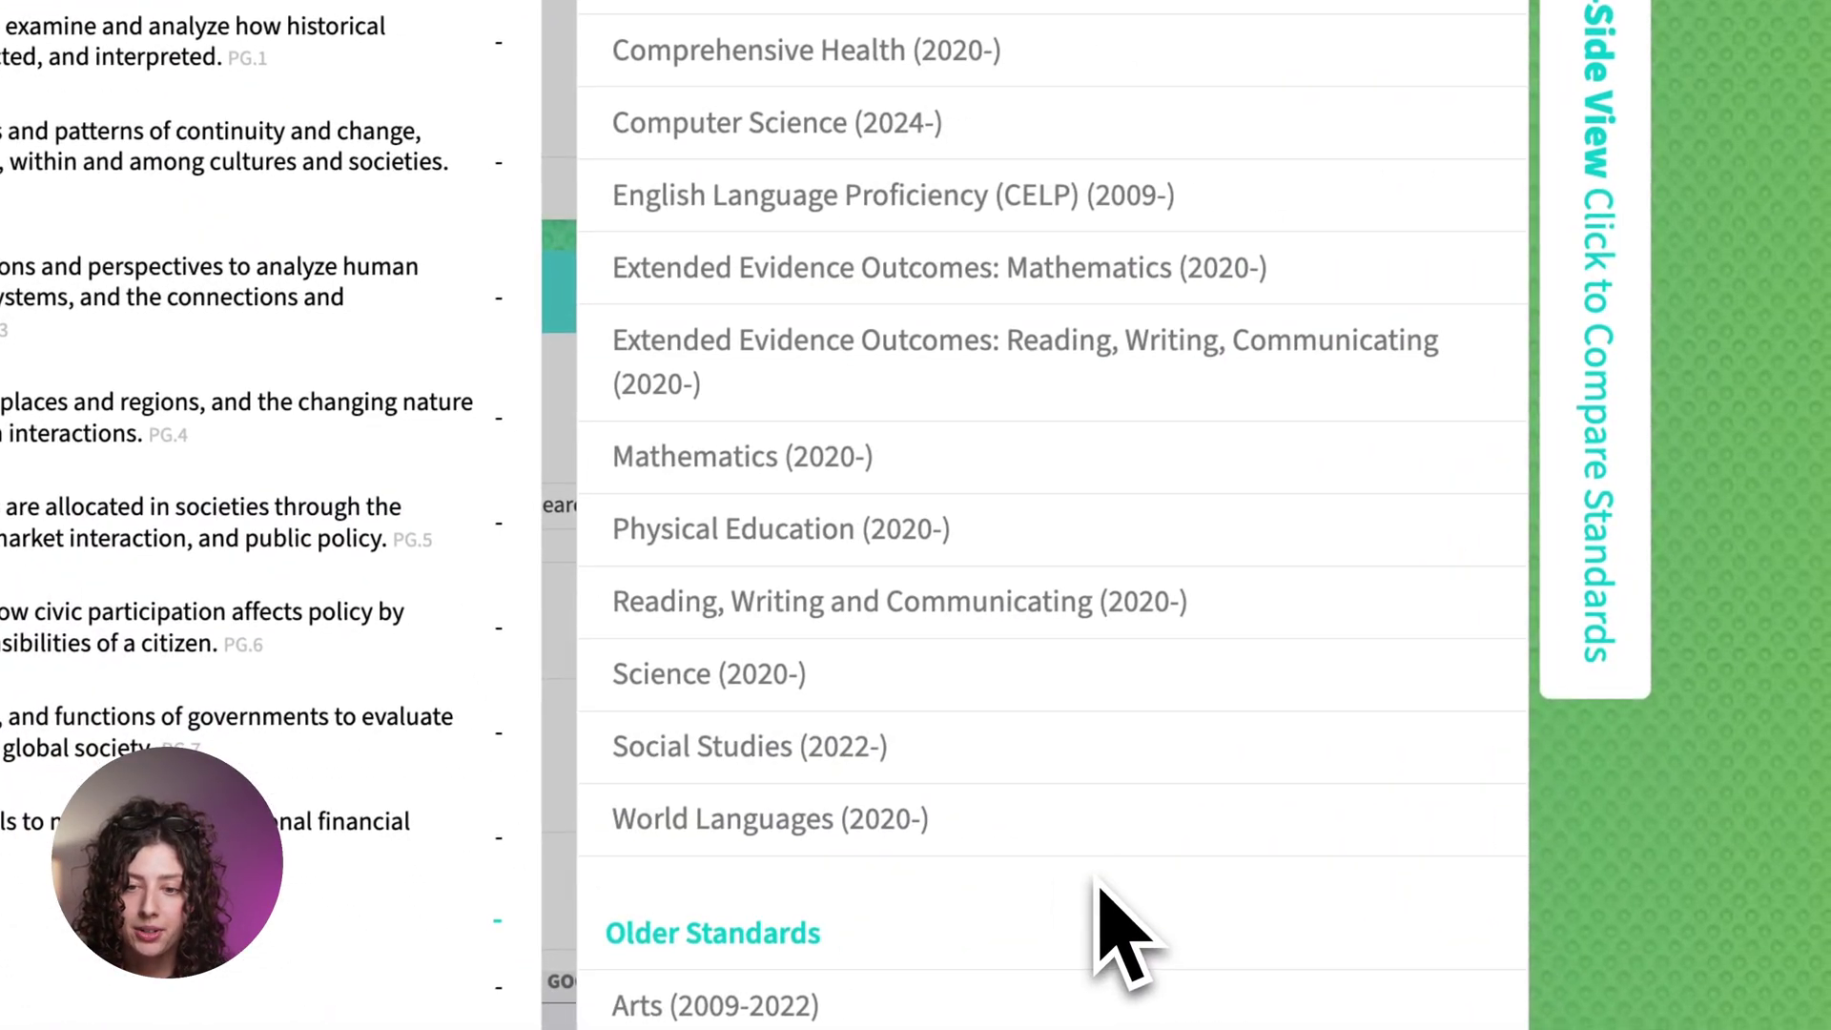
click(845, 204)
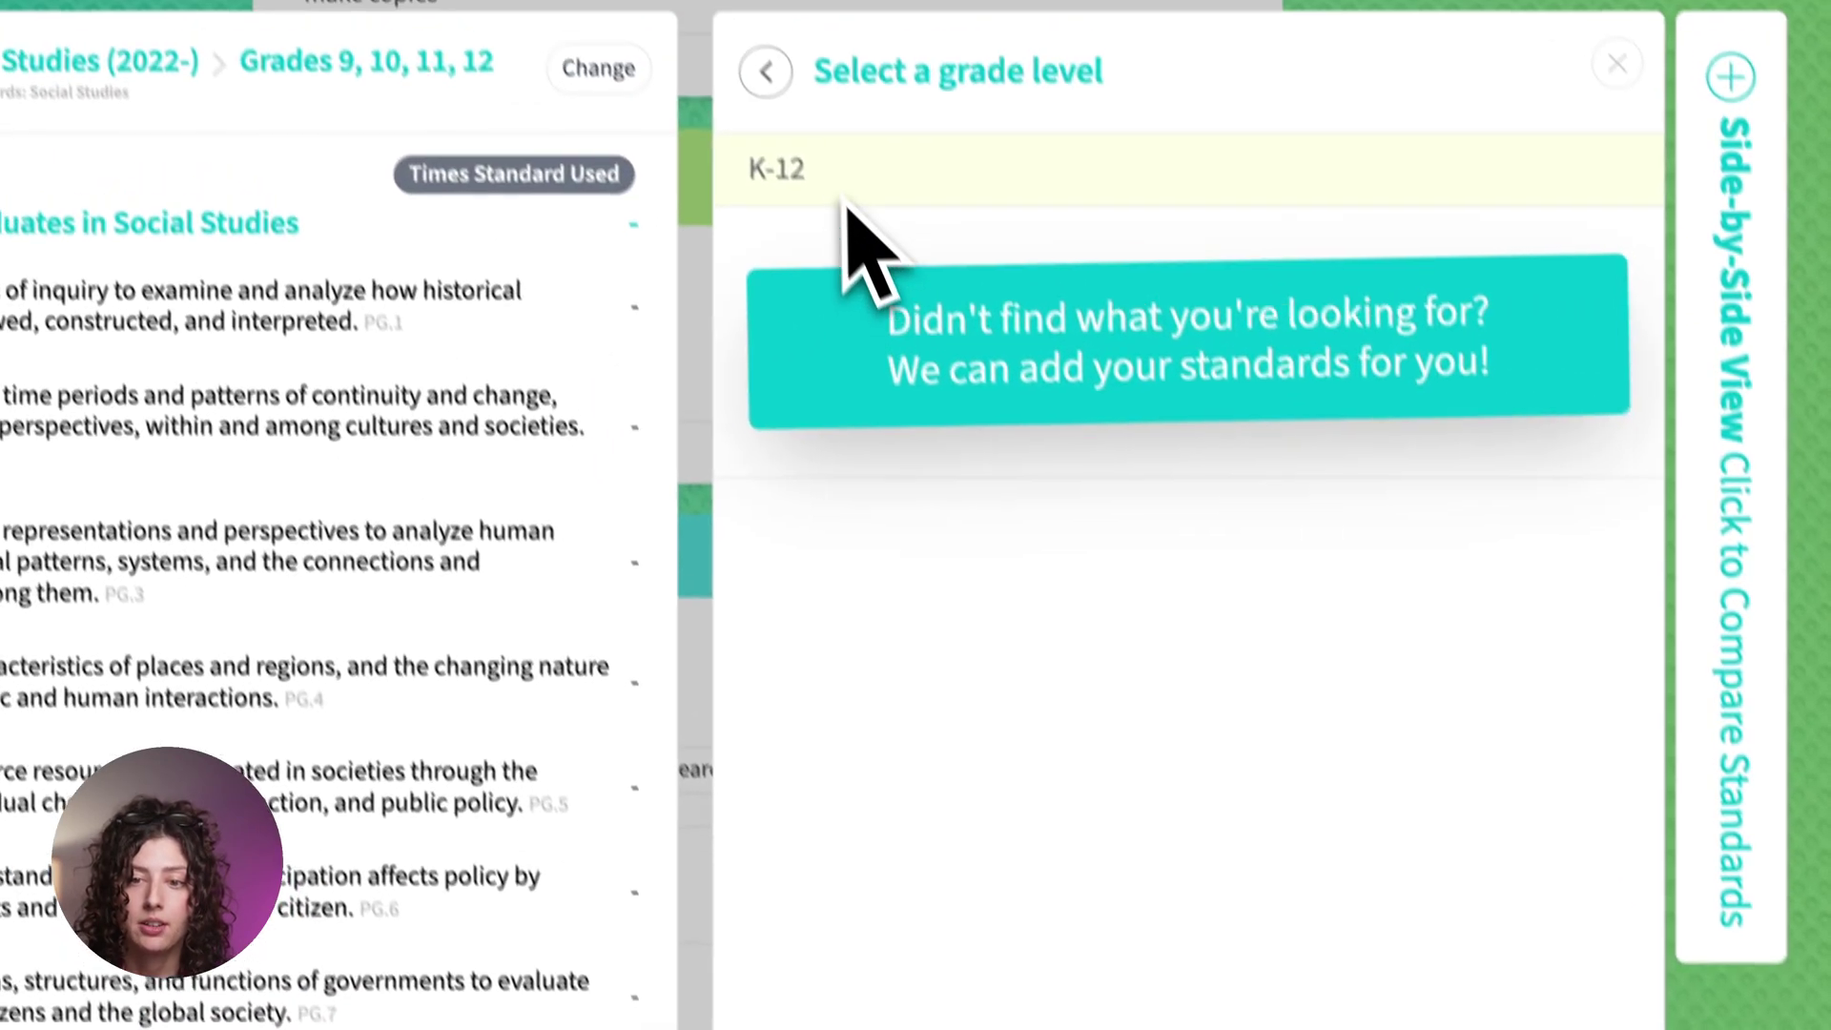
click(846, 198)
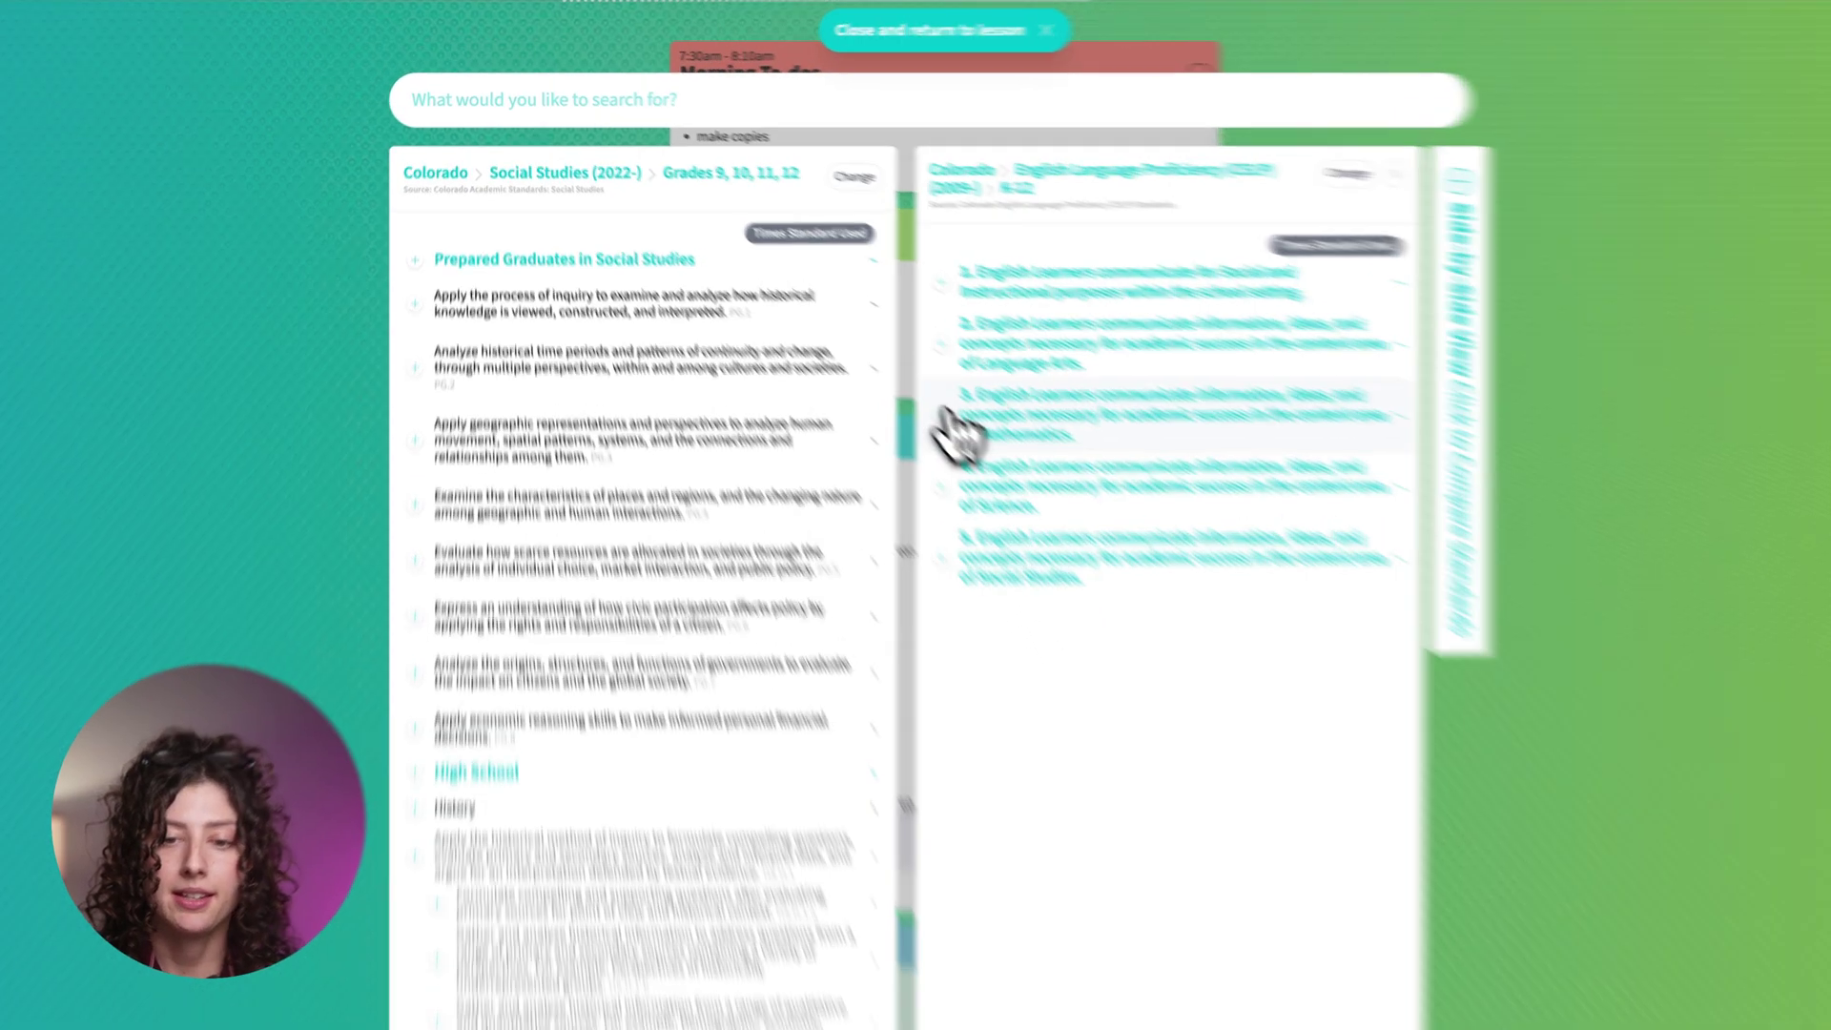
Tag CELP standard 3 on Mathematics and Social Studies PG.3, then open and dismiss the comparison state chooser
click(944, 422)
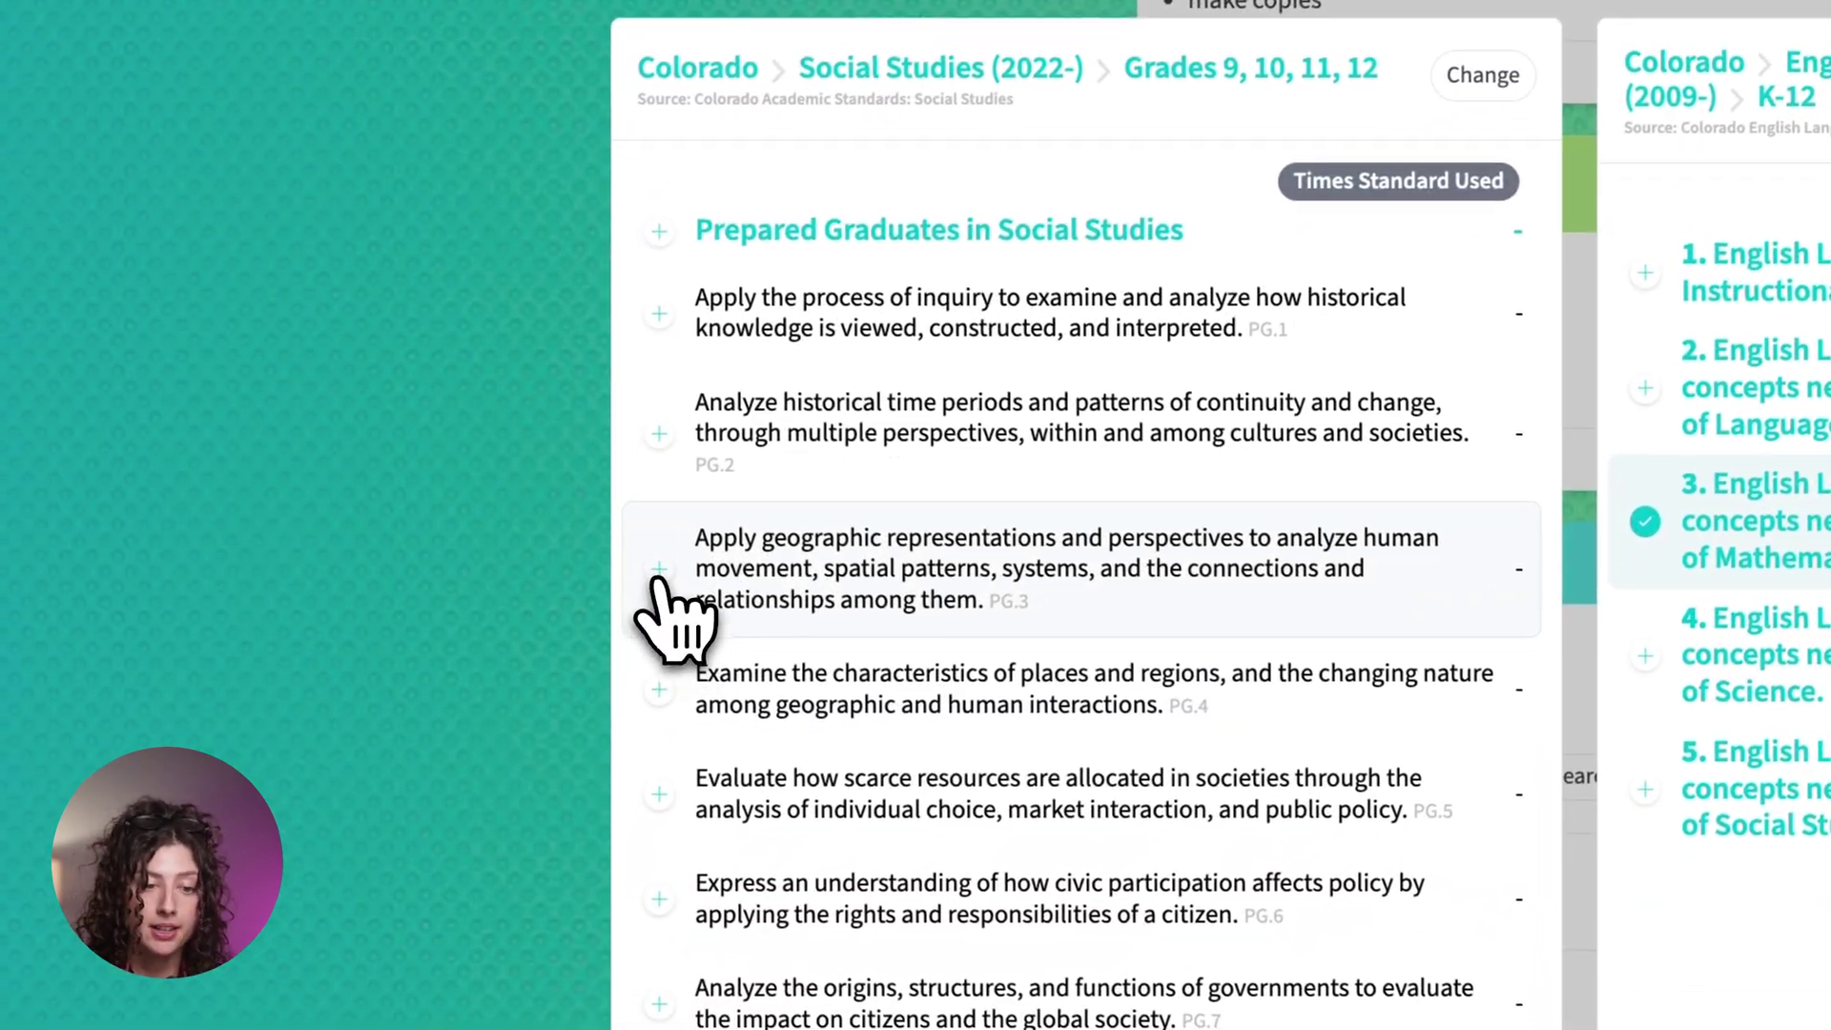
click(480, 701)
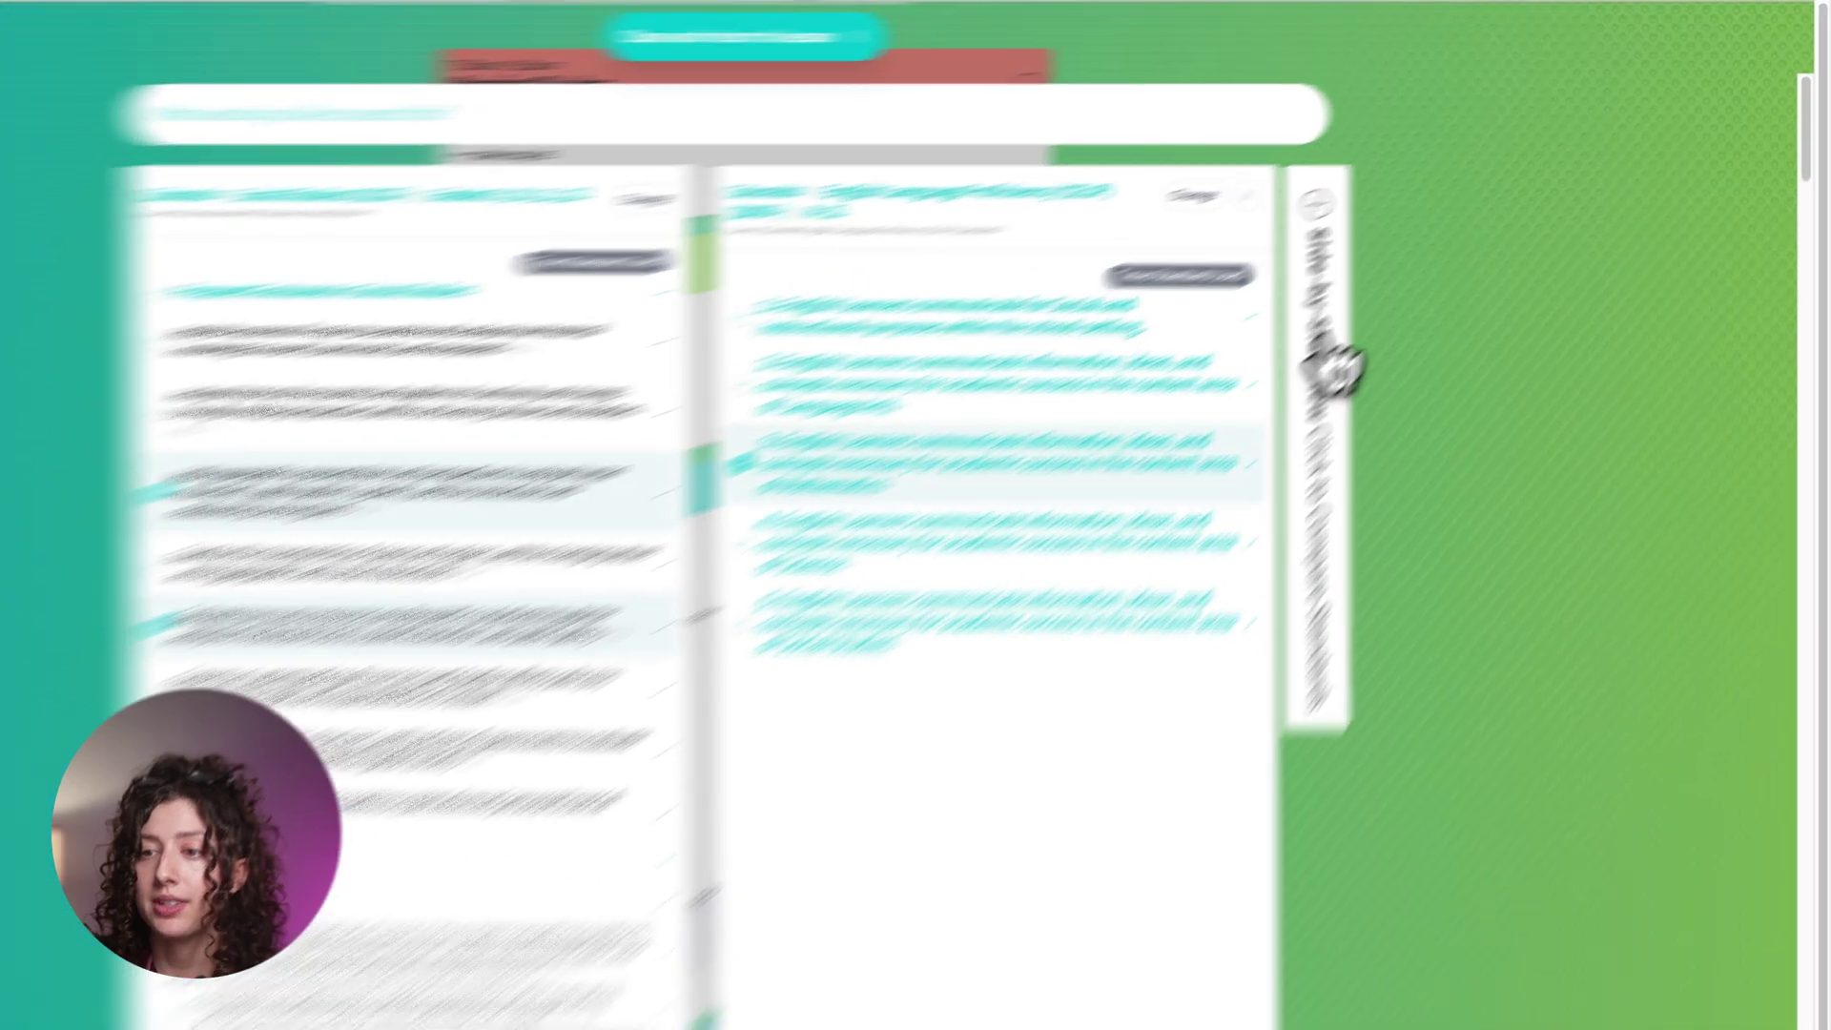
click(1398, 310)
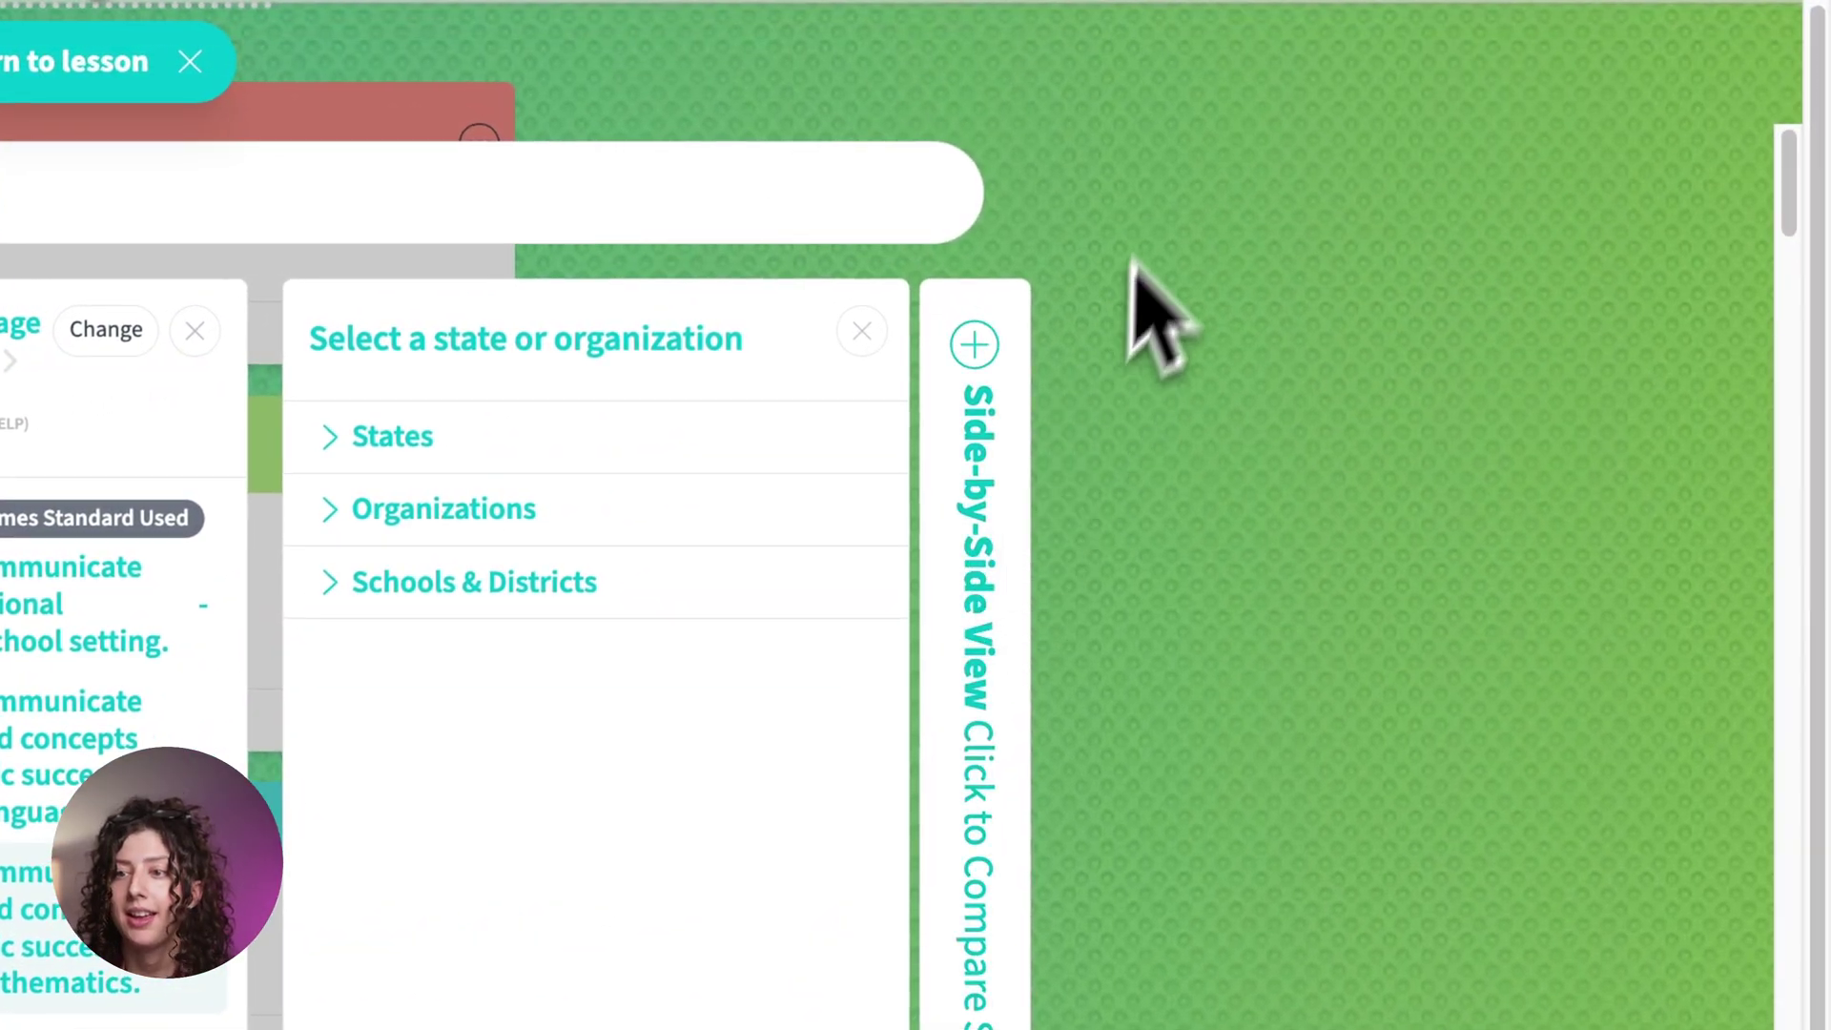
click(876, 341)
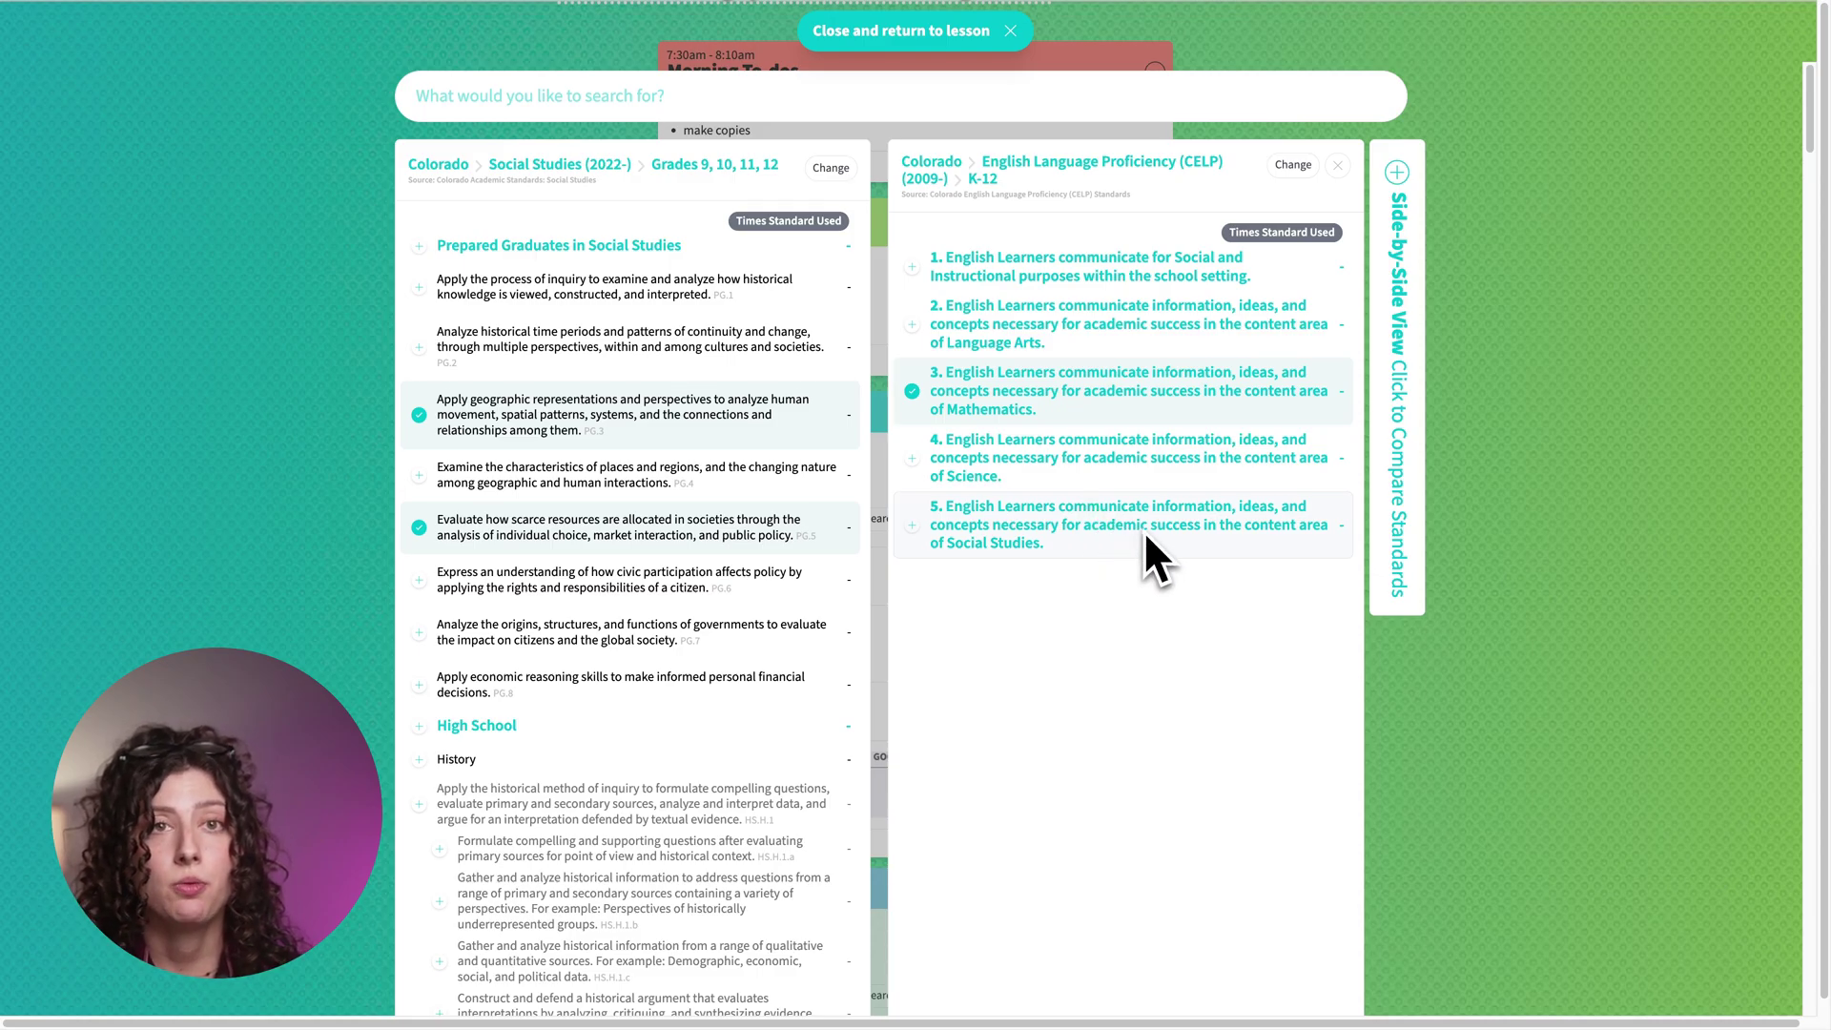
scroll(1187, 557, down, 3)
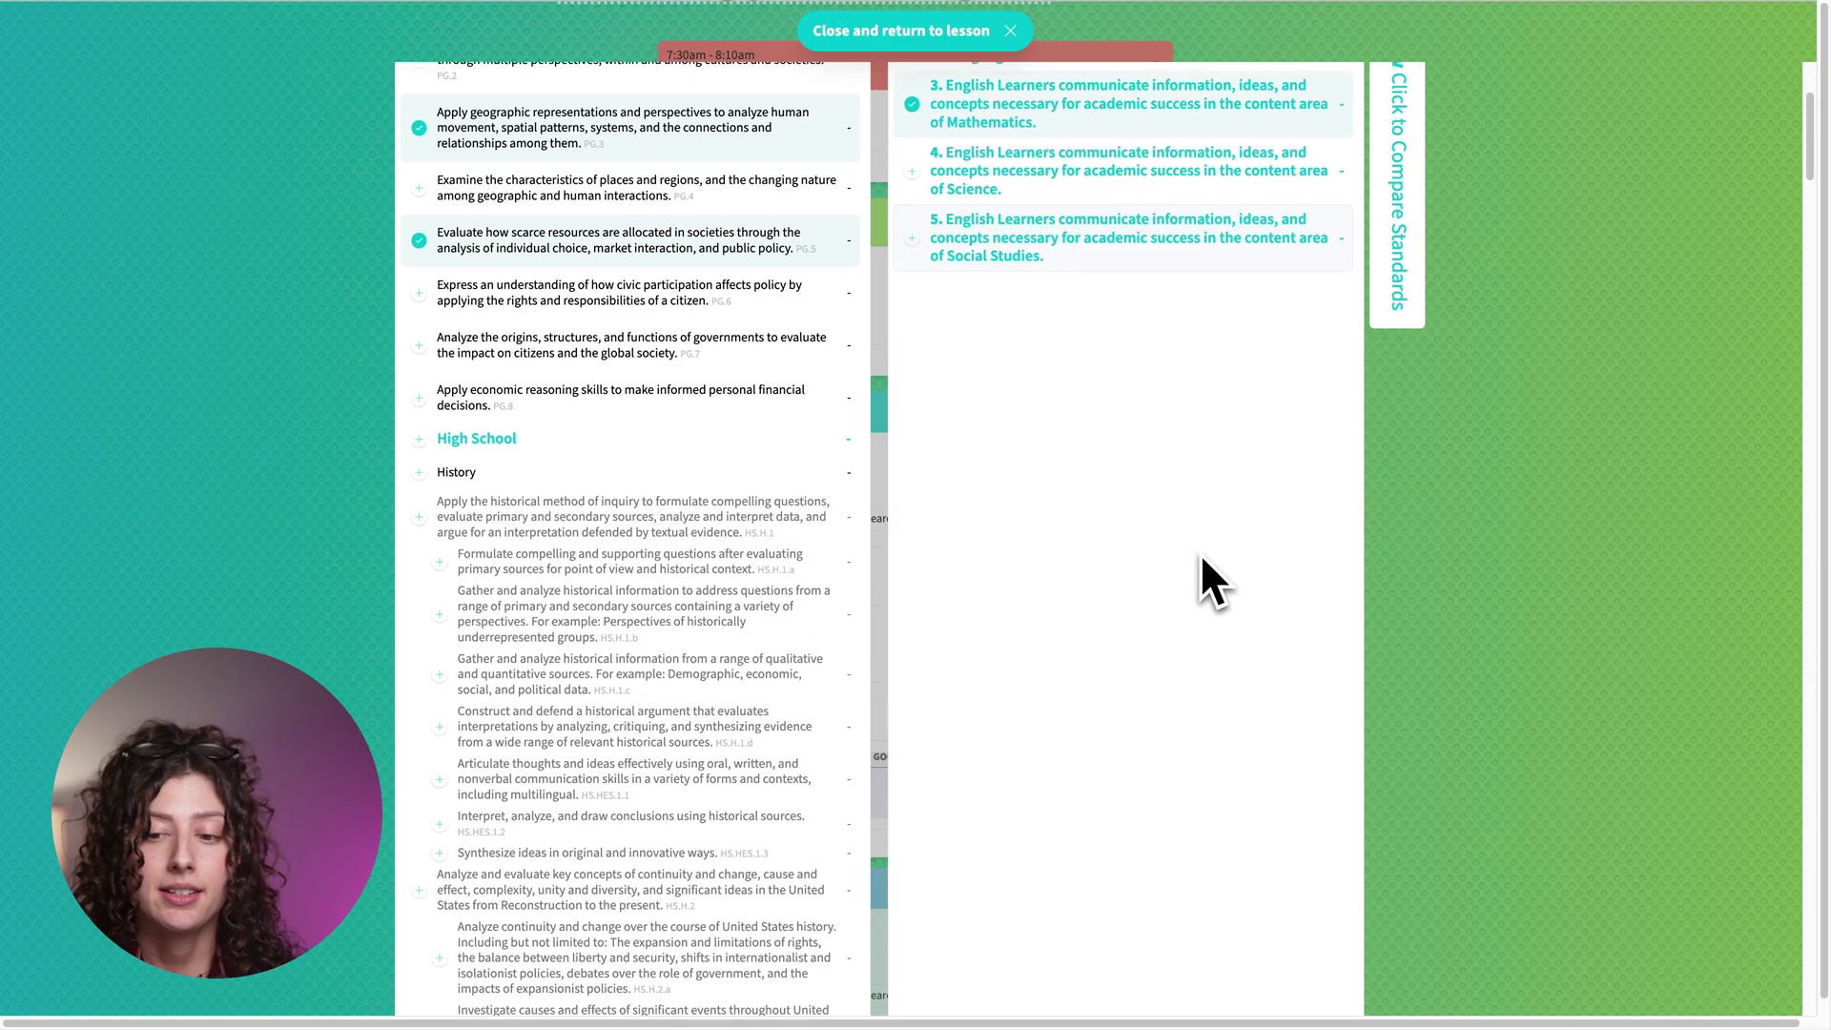
scroll(1200, 551, up, 3)
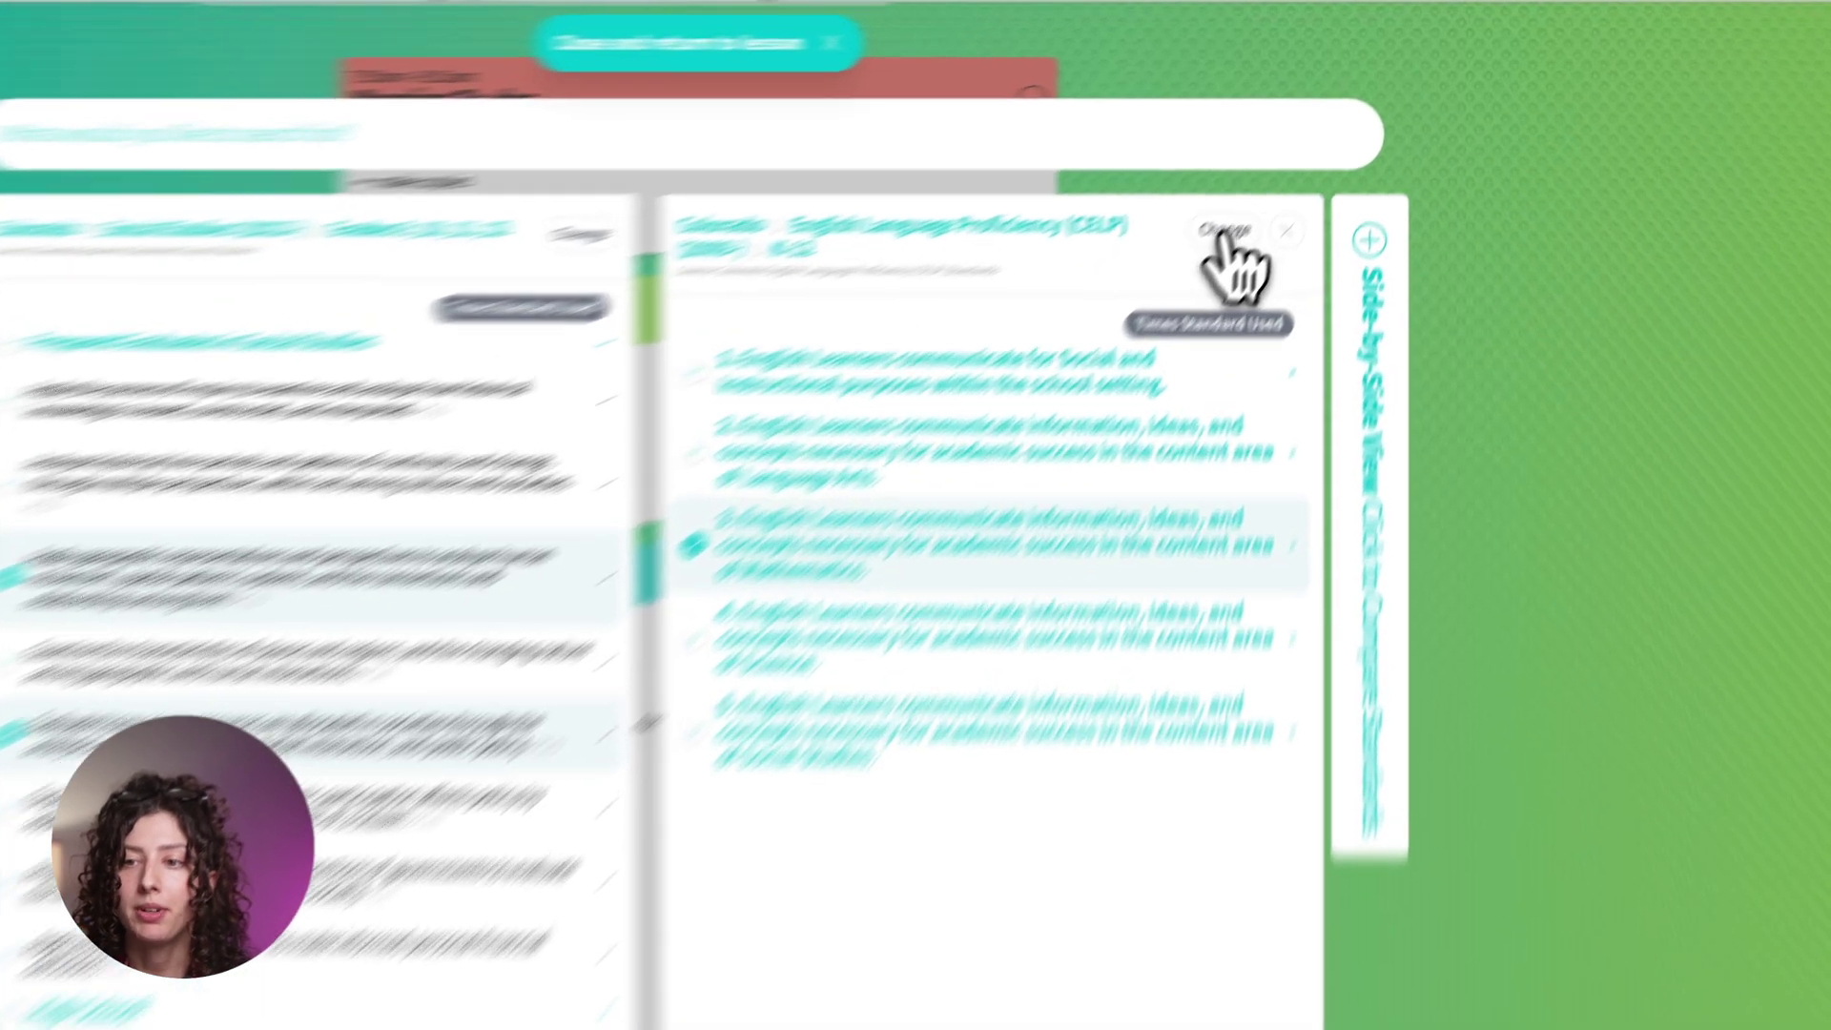
Return the CELP panel to its grade-level chooser
click(1293, 165)
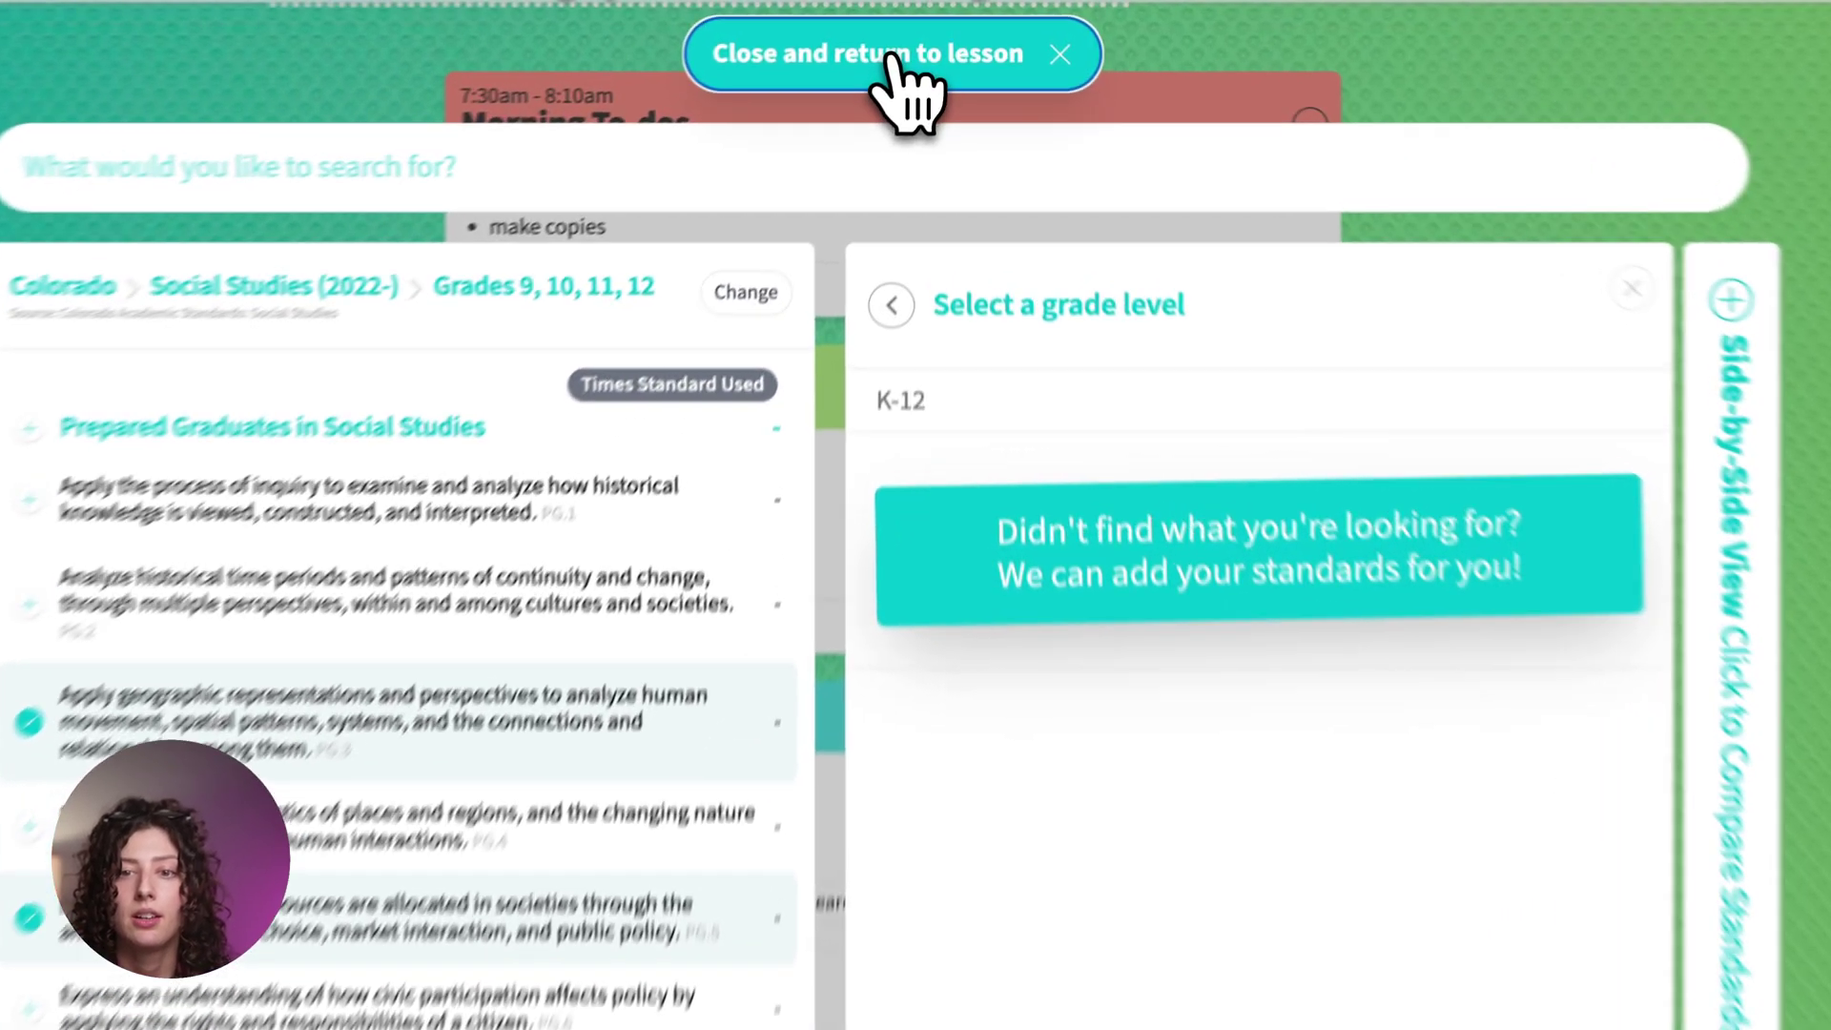
Return to the Period 3 lesson and review its standards, expanding rows and starring then unstarring one
click(911, 30)
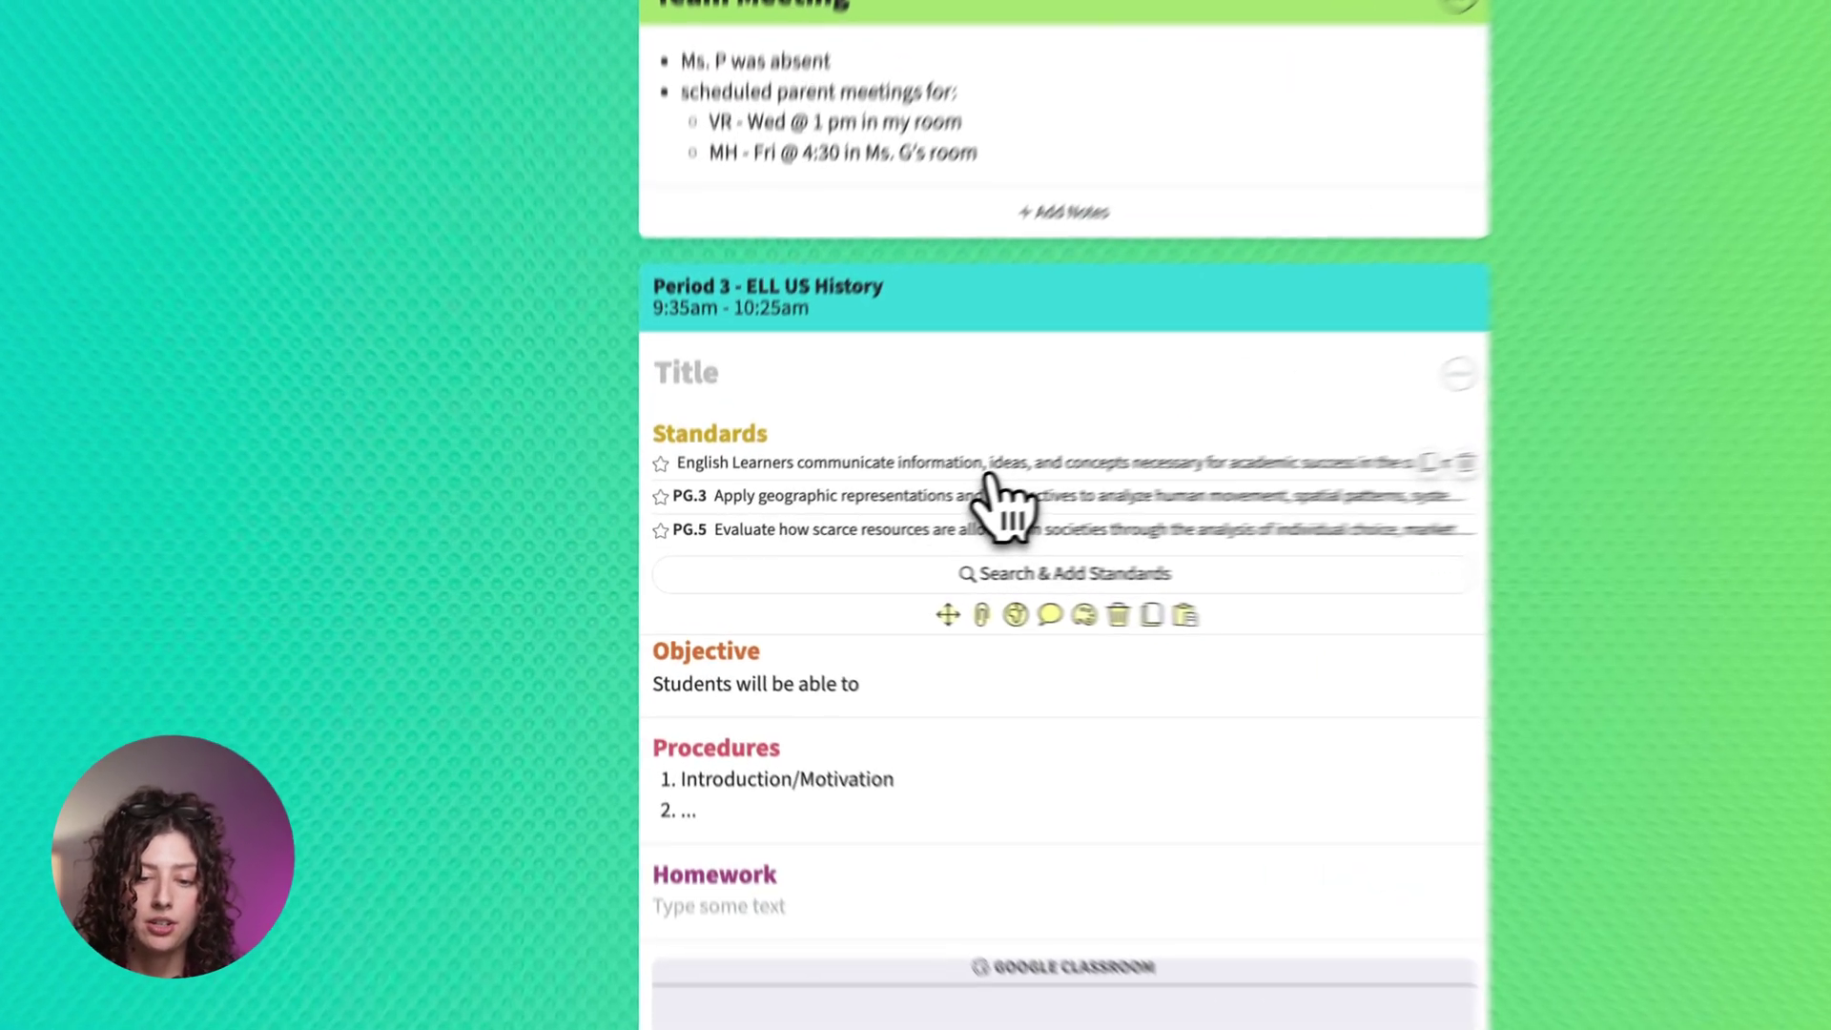
click(863, 518)
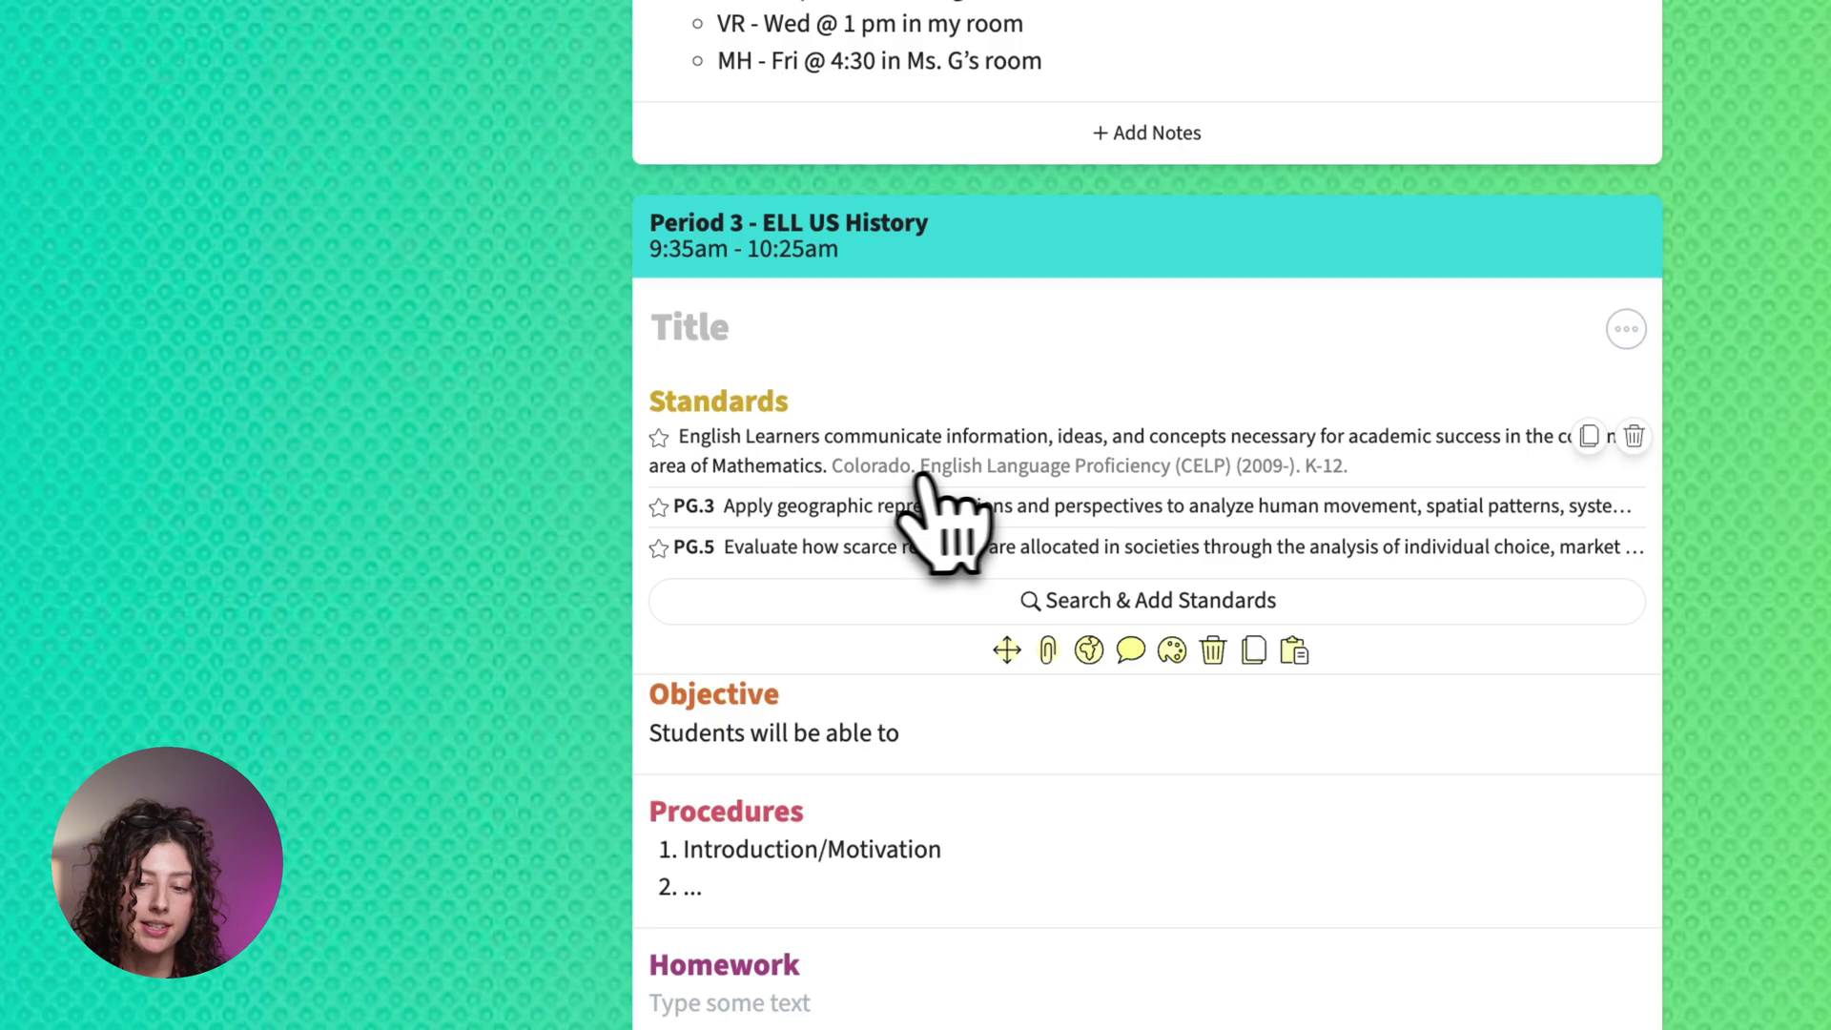
click(887, 503)
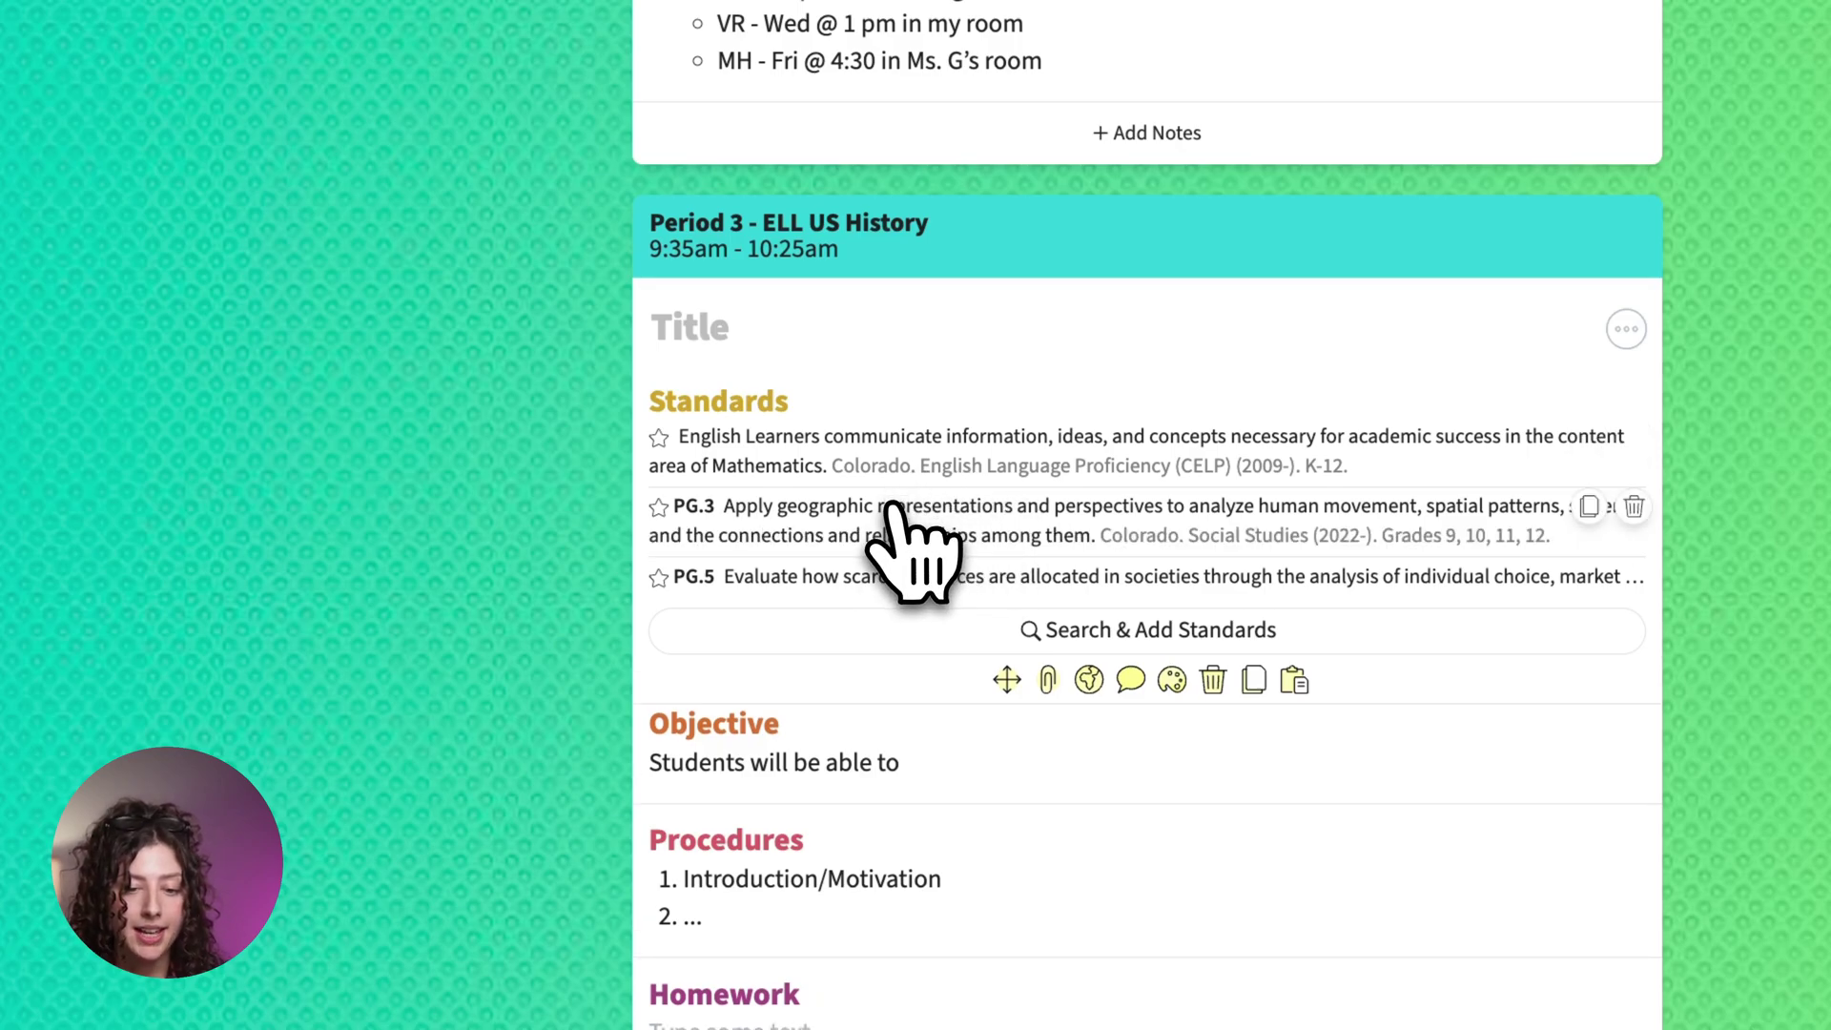
click(1097, 456)
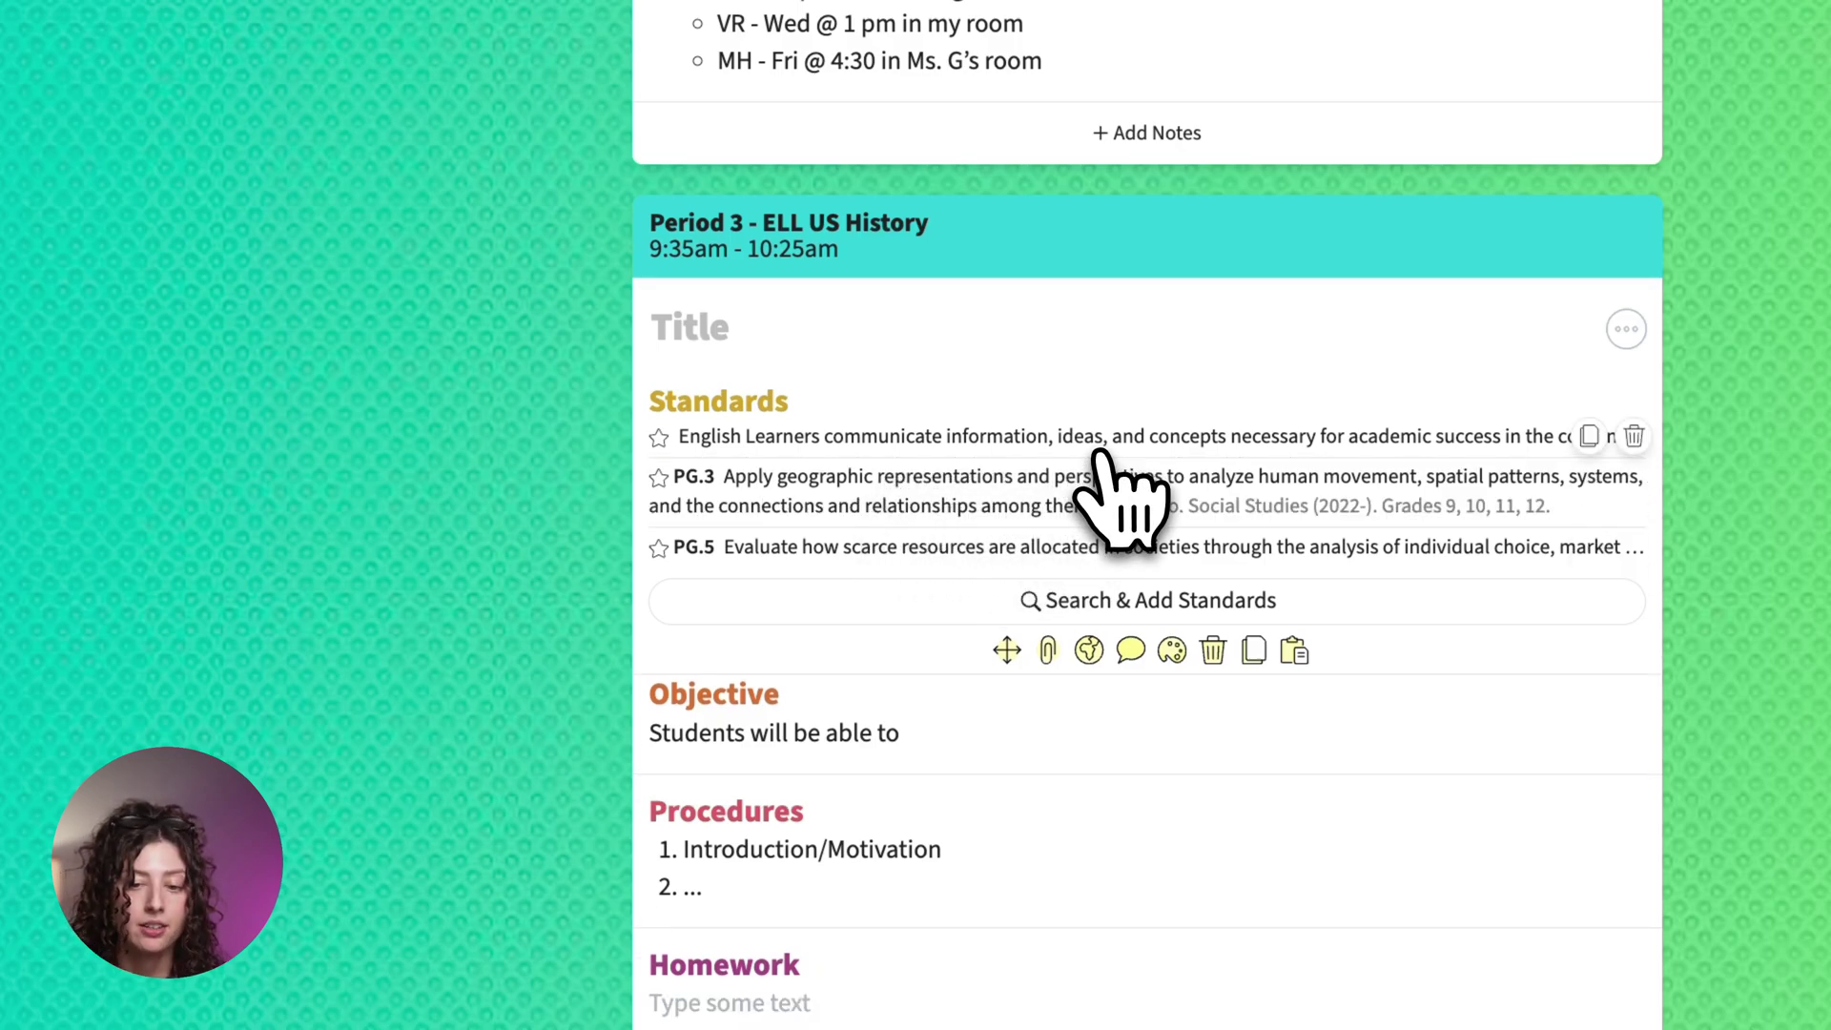
click(659, 438)
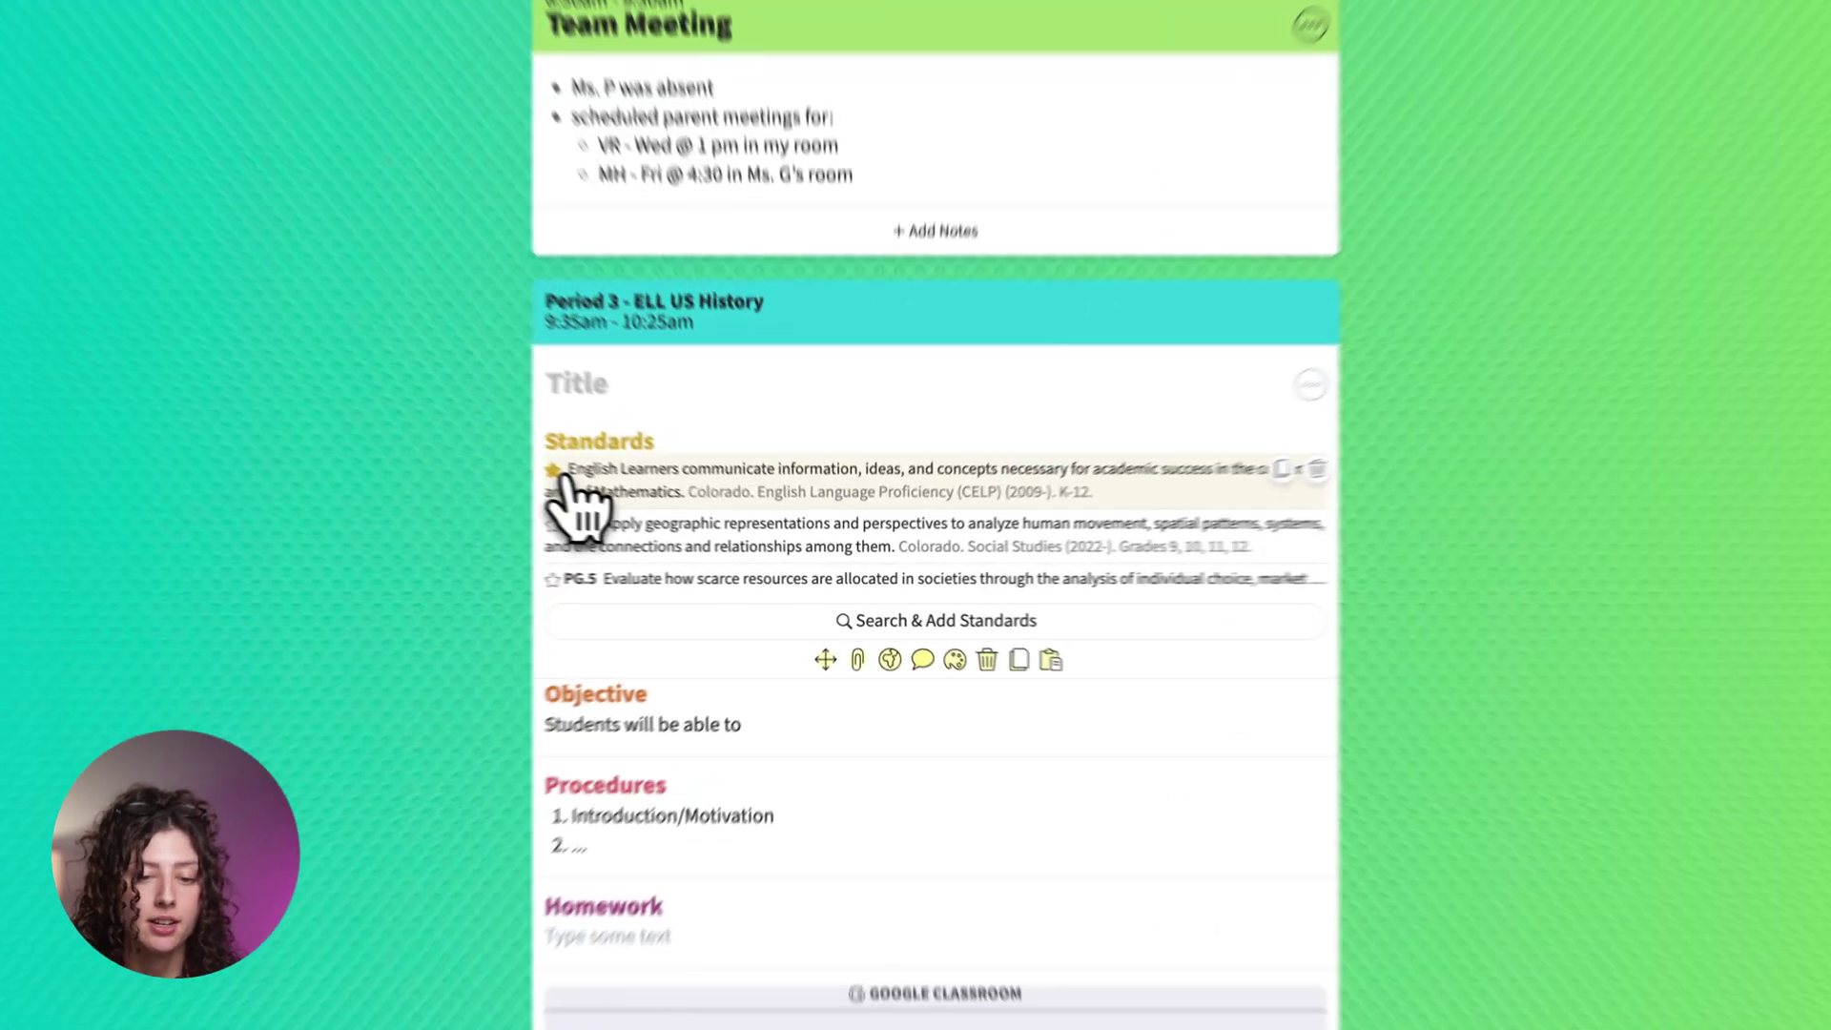
click(554, 471)
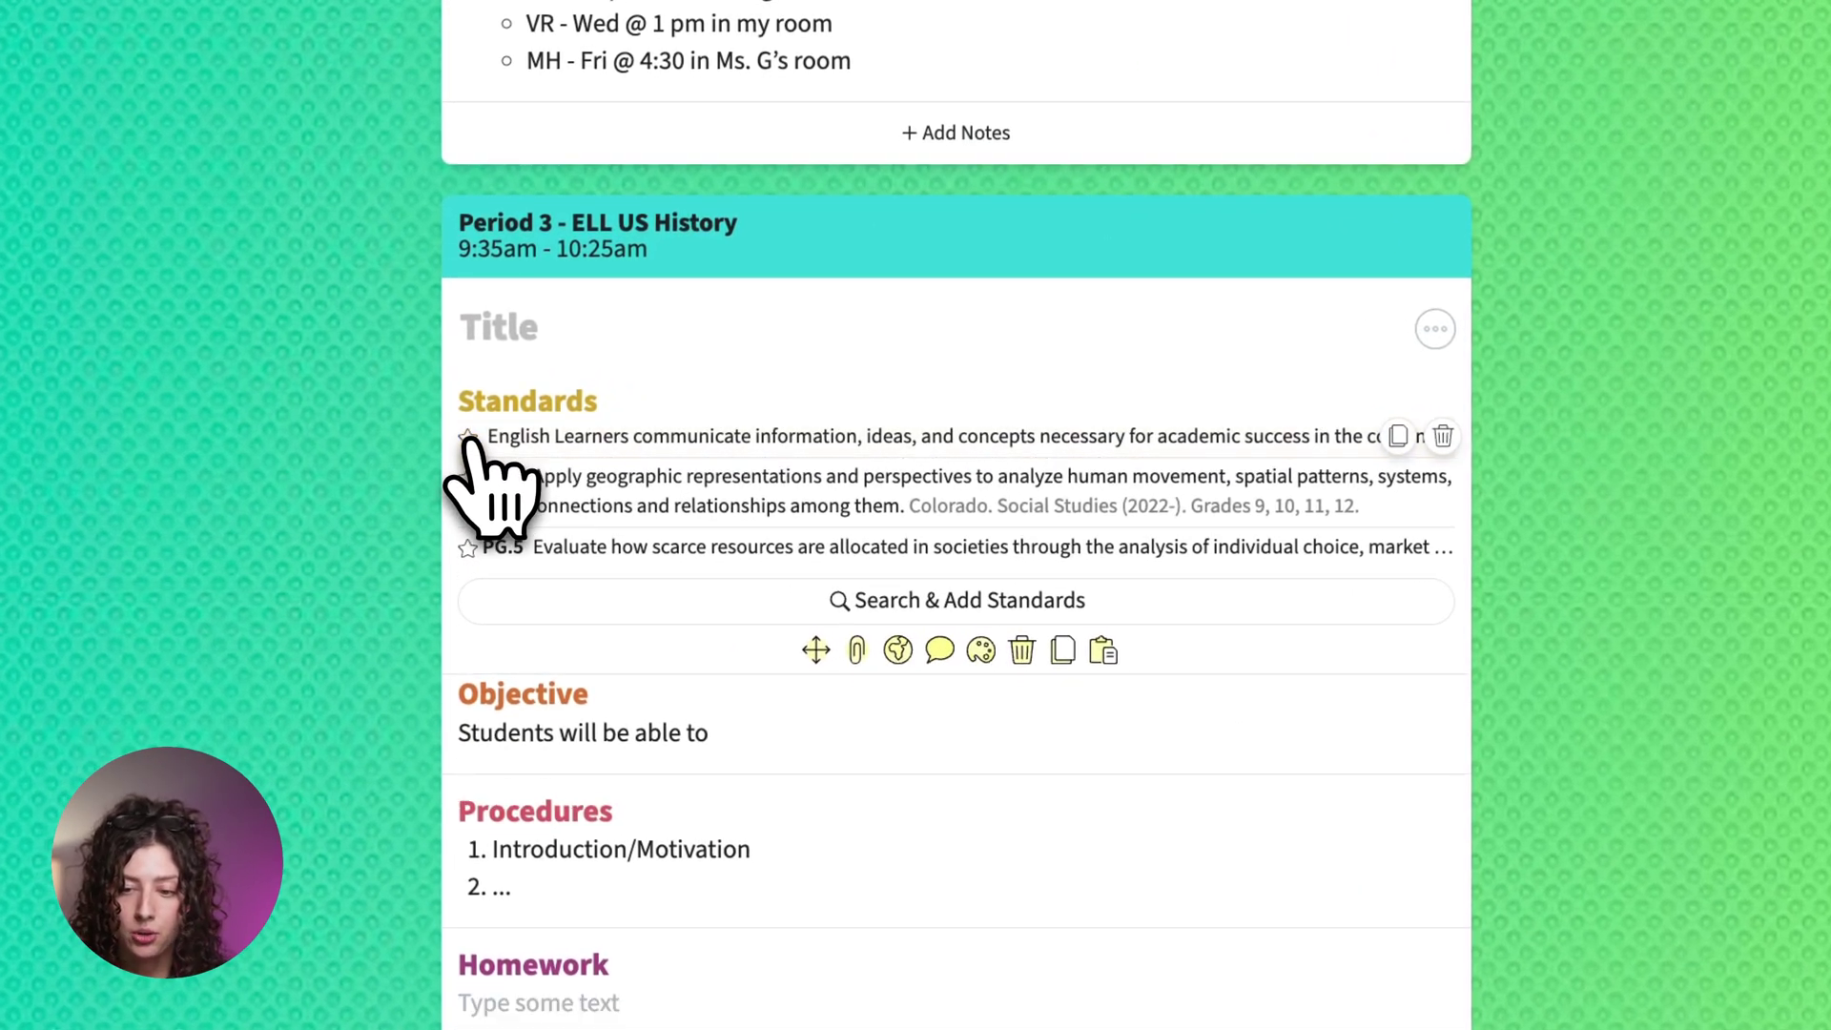
scroll(1135, 551, up, 10)
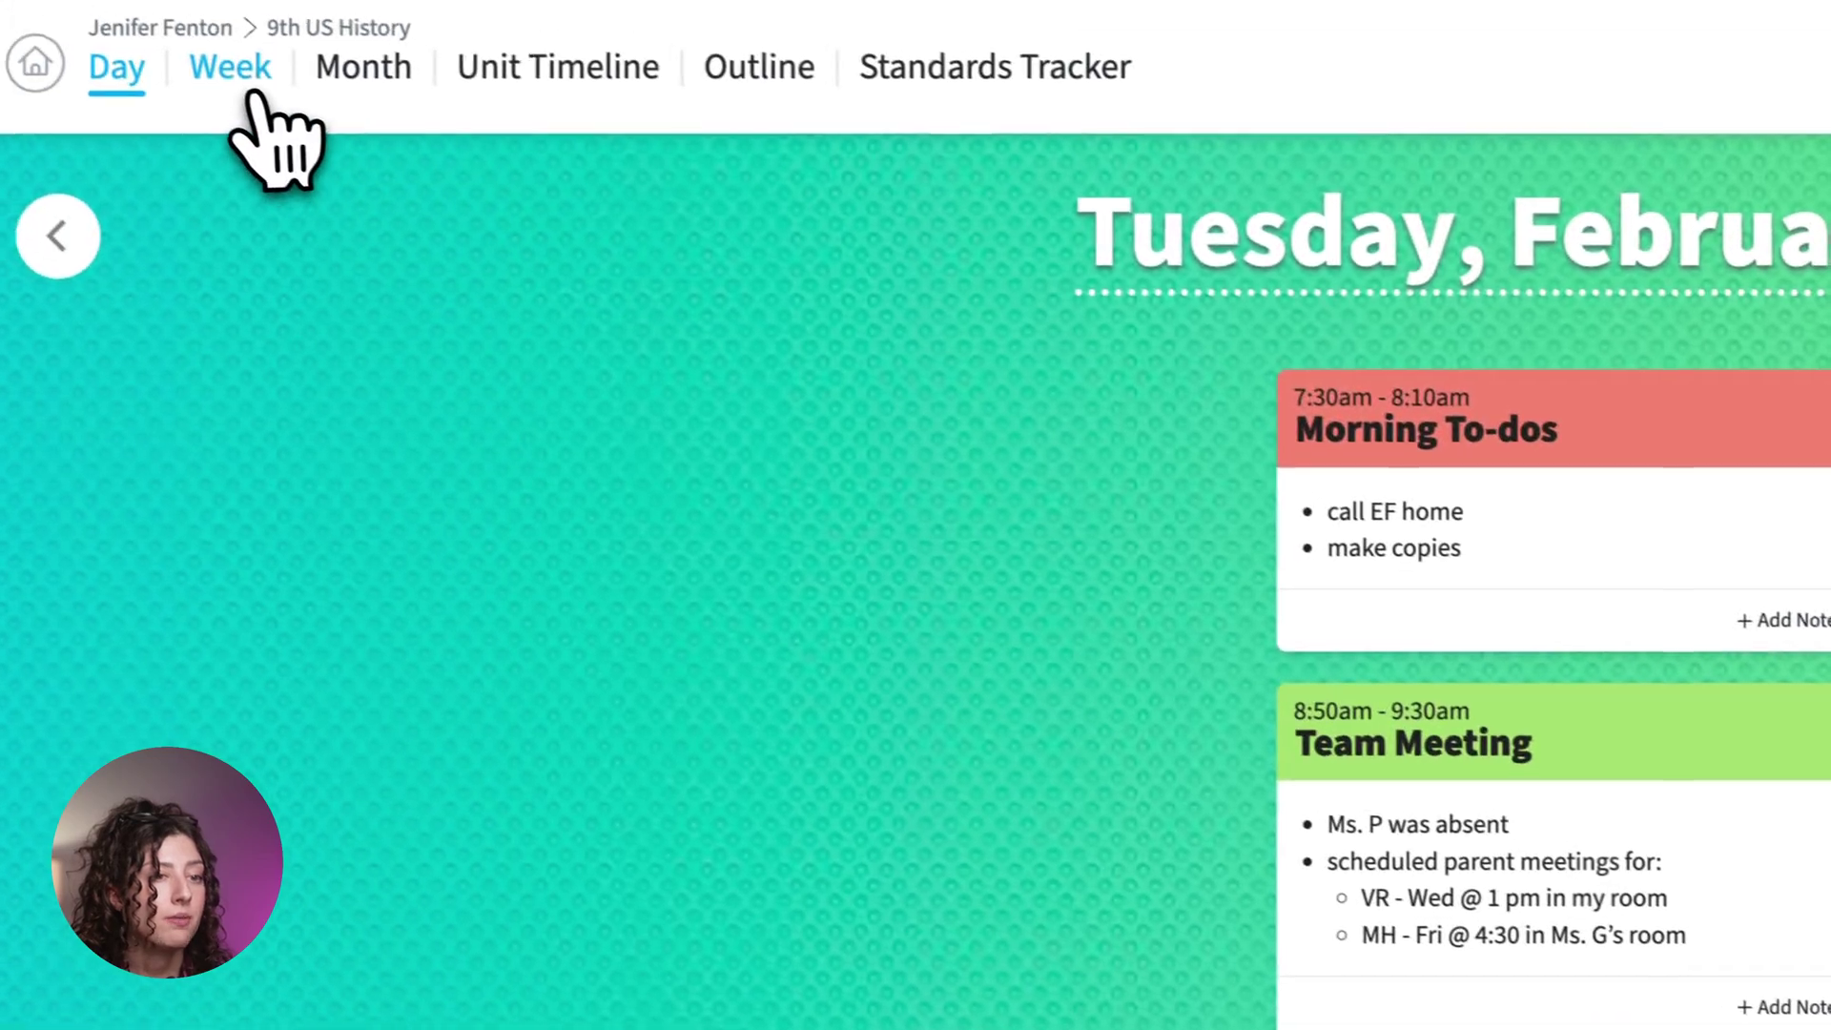
In the February 17–21, 2025 week, paste the CELP, PG.3 and PG.5 standards into Wednesday's Period 3 lesson
click(252, 92)
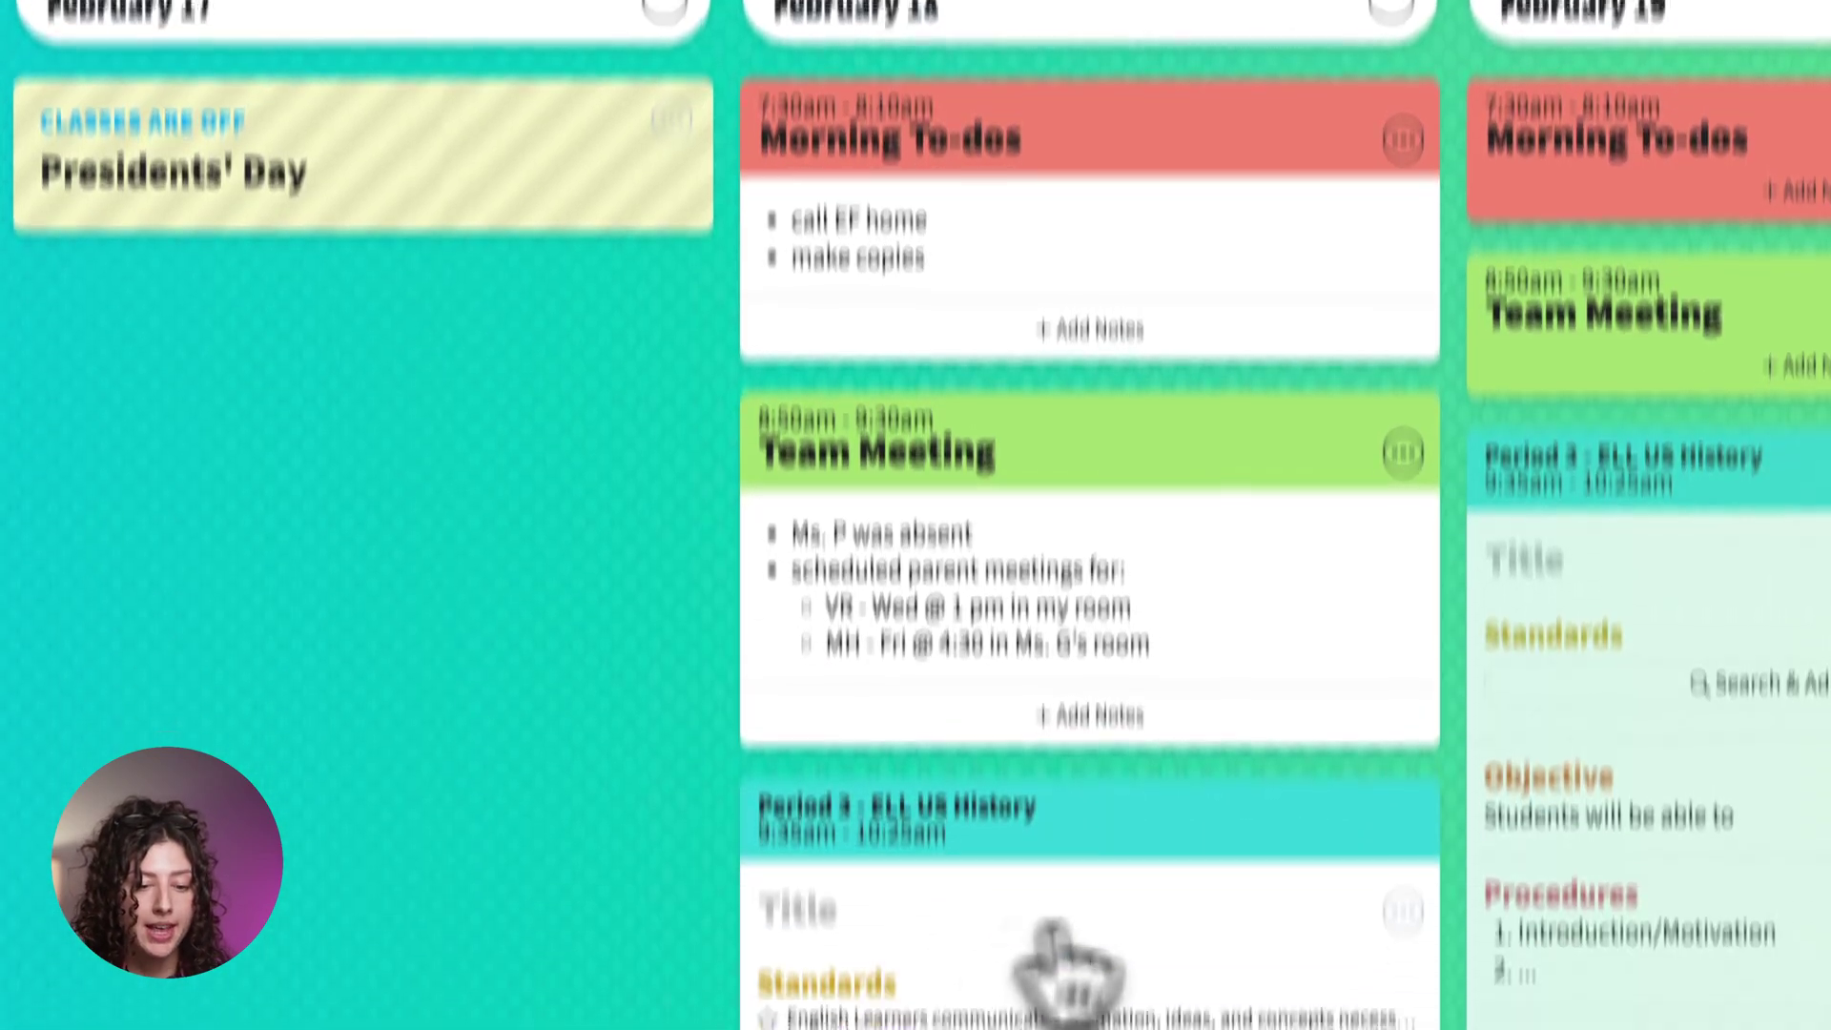
scroll(1205, 797, down, 1)
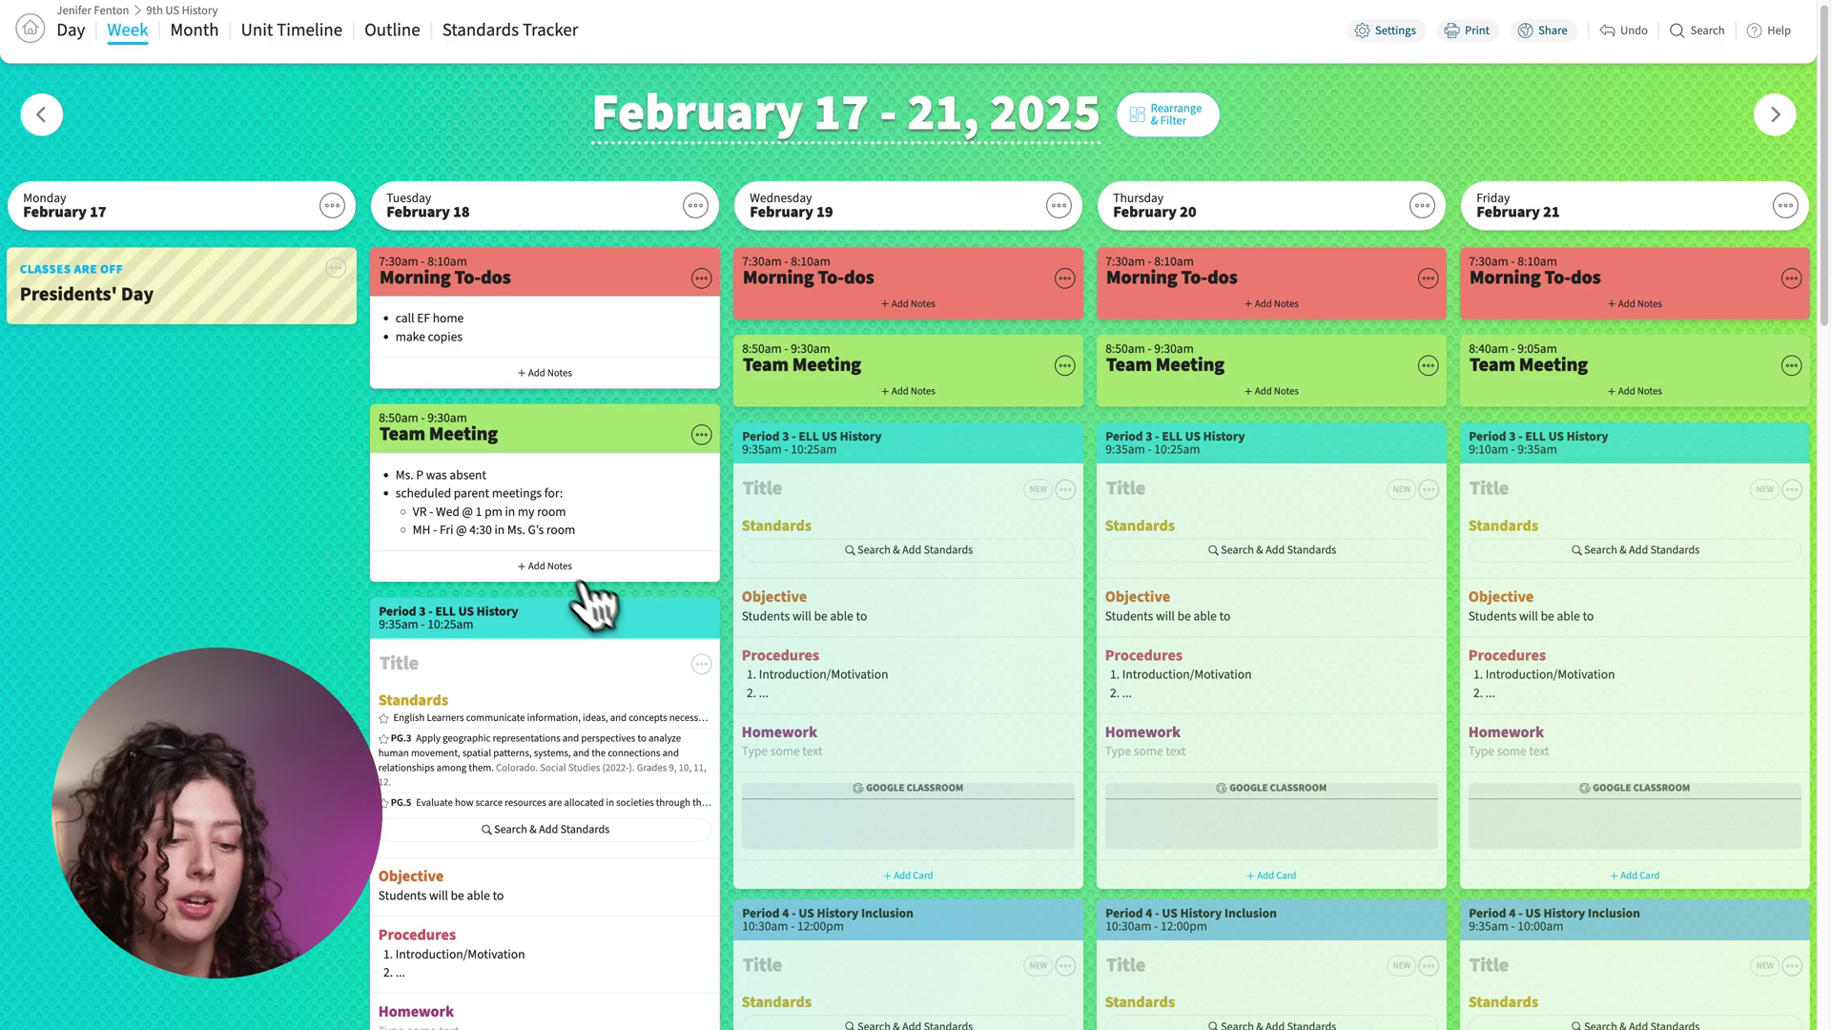
scroll(591, 603, down, 1)
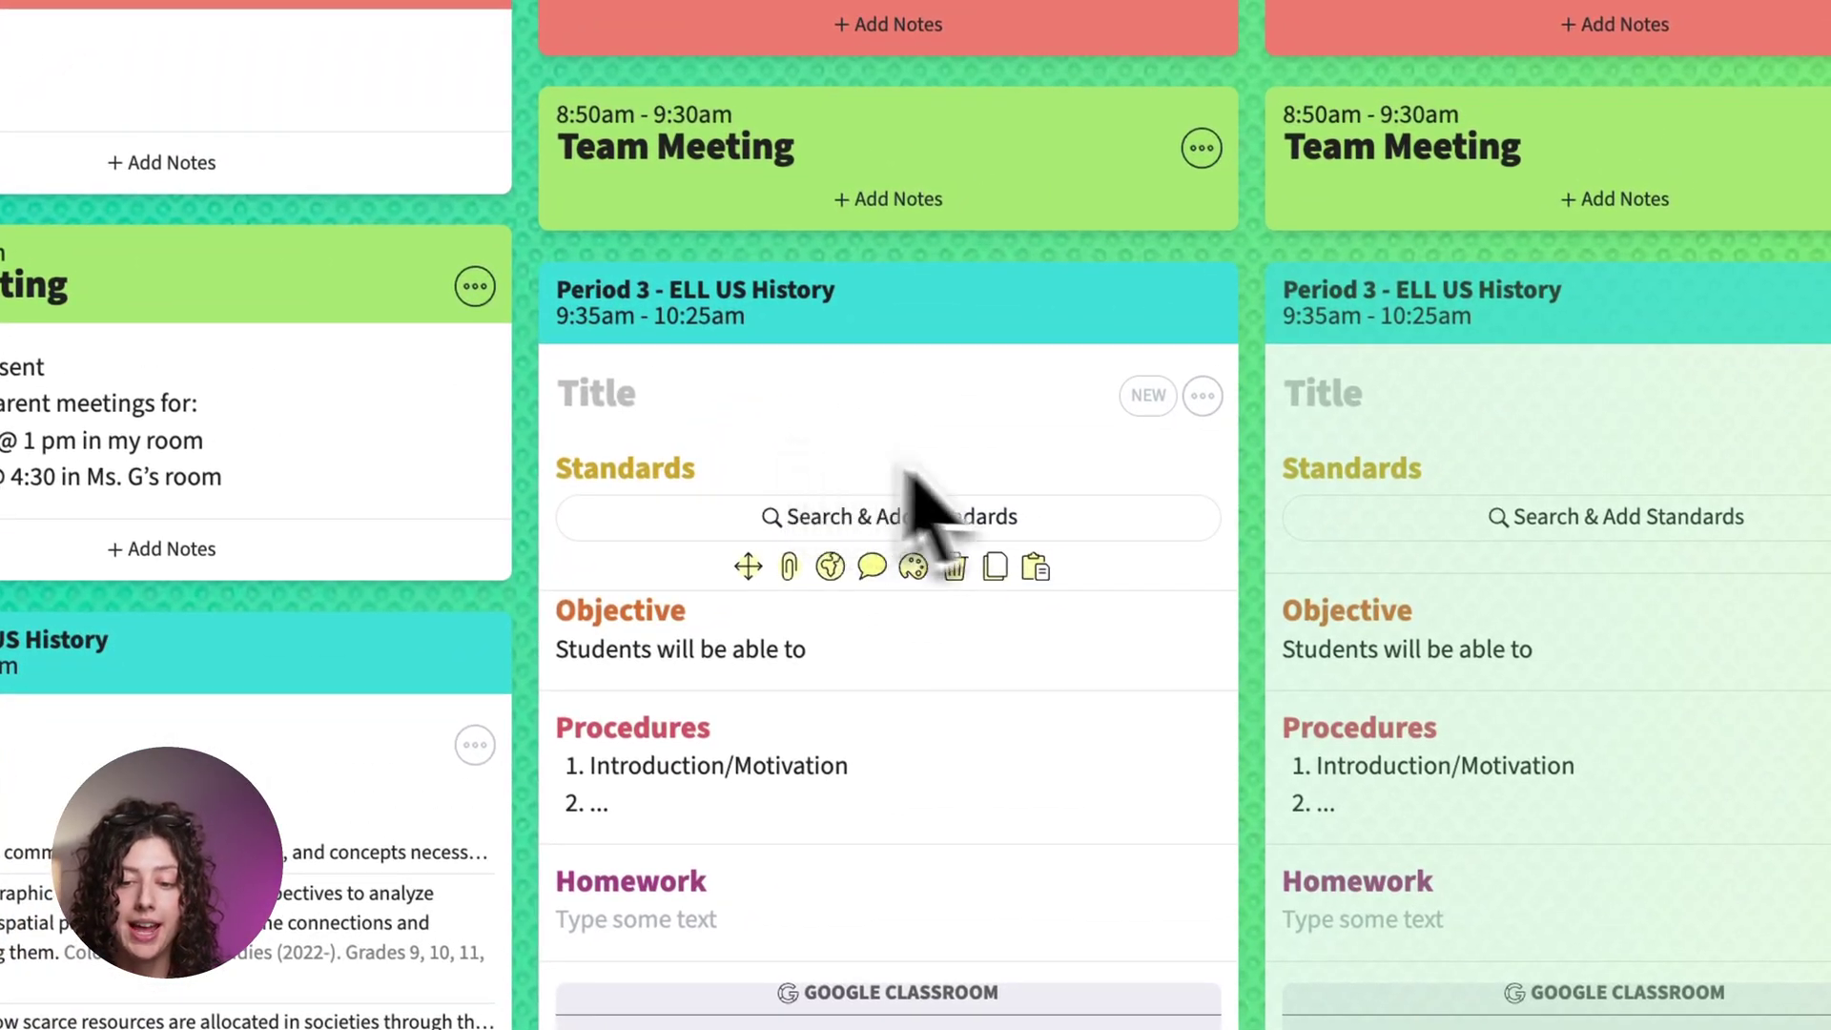
click(1046, 578)
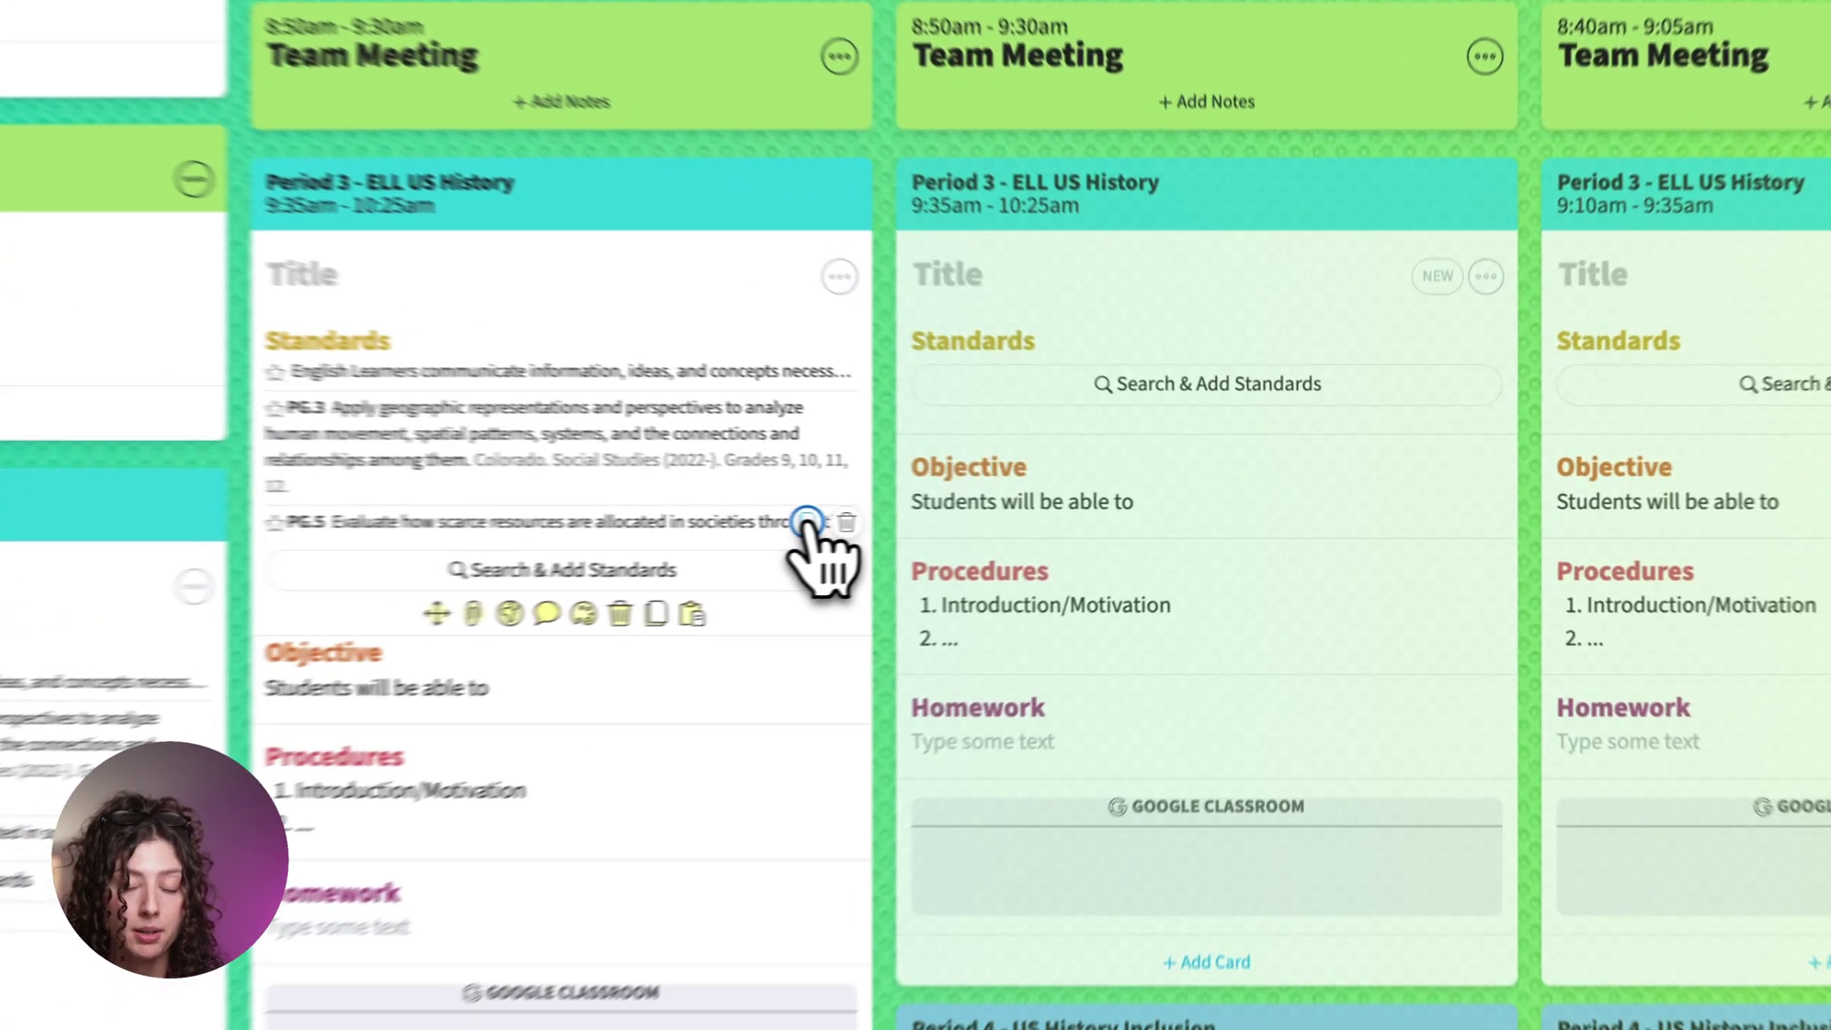
Paste Wednesday's PG.5 standard into Thursday's Period 3 lesson and bring up its standards browser
click(1046, 517)
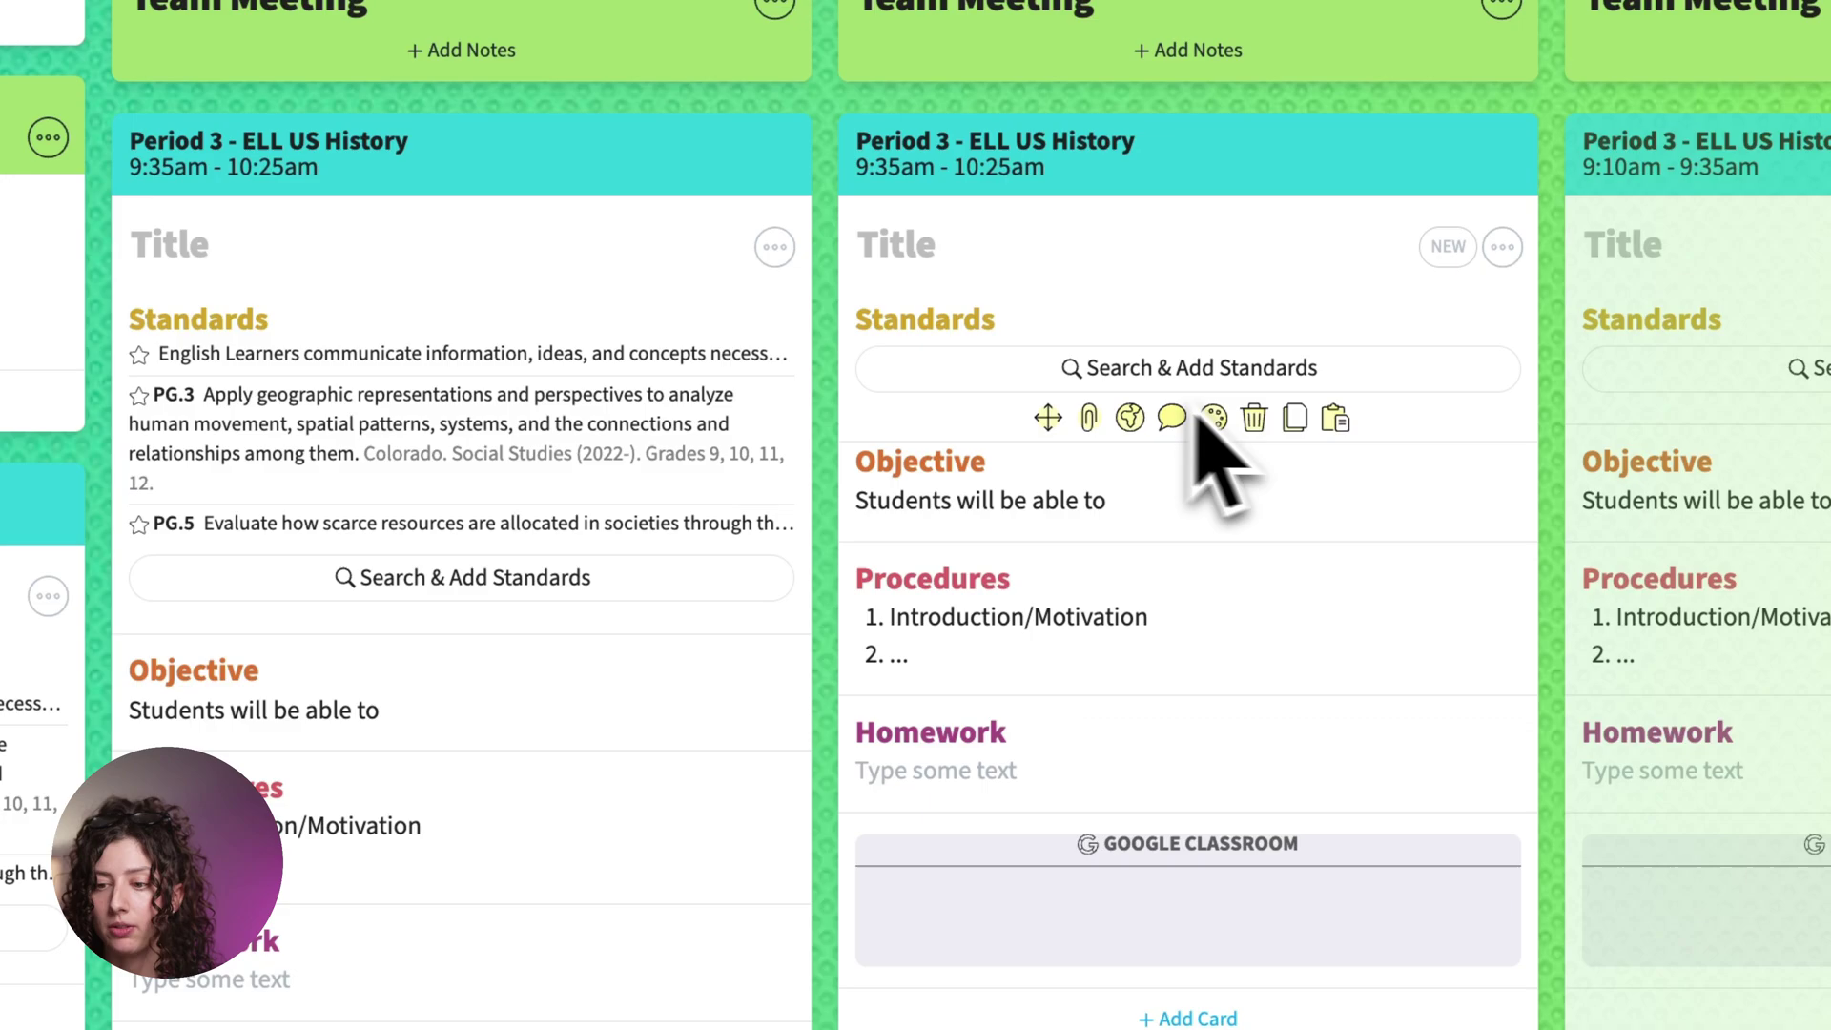
click(1335, 420)
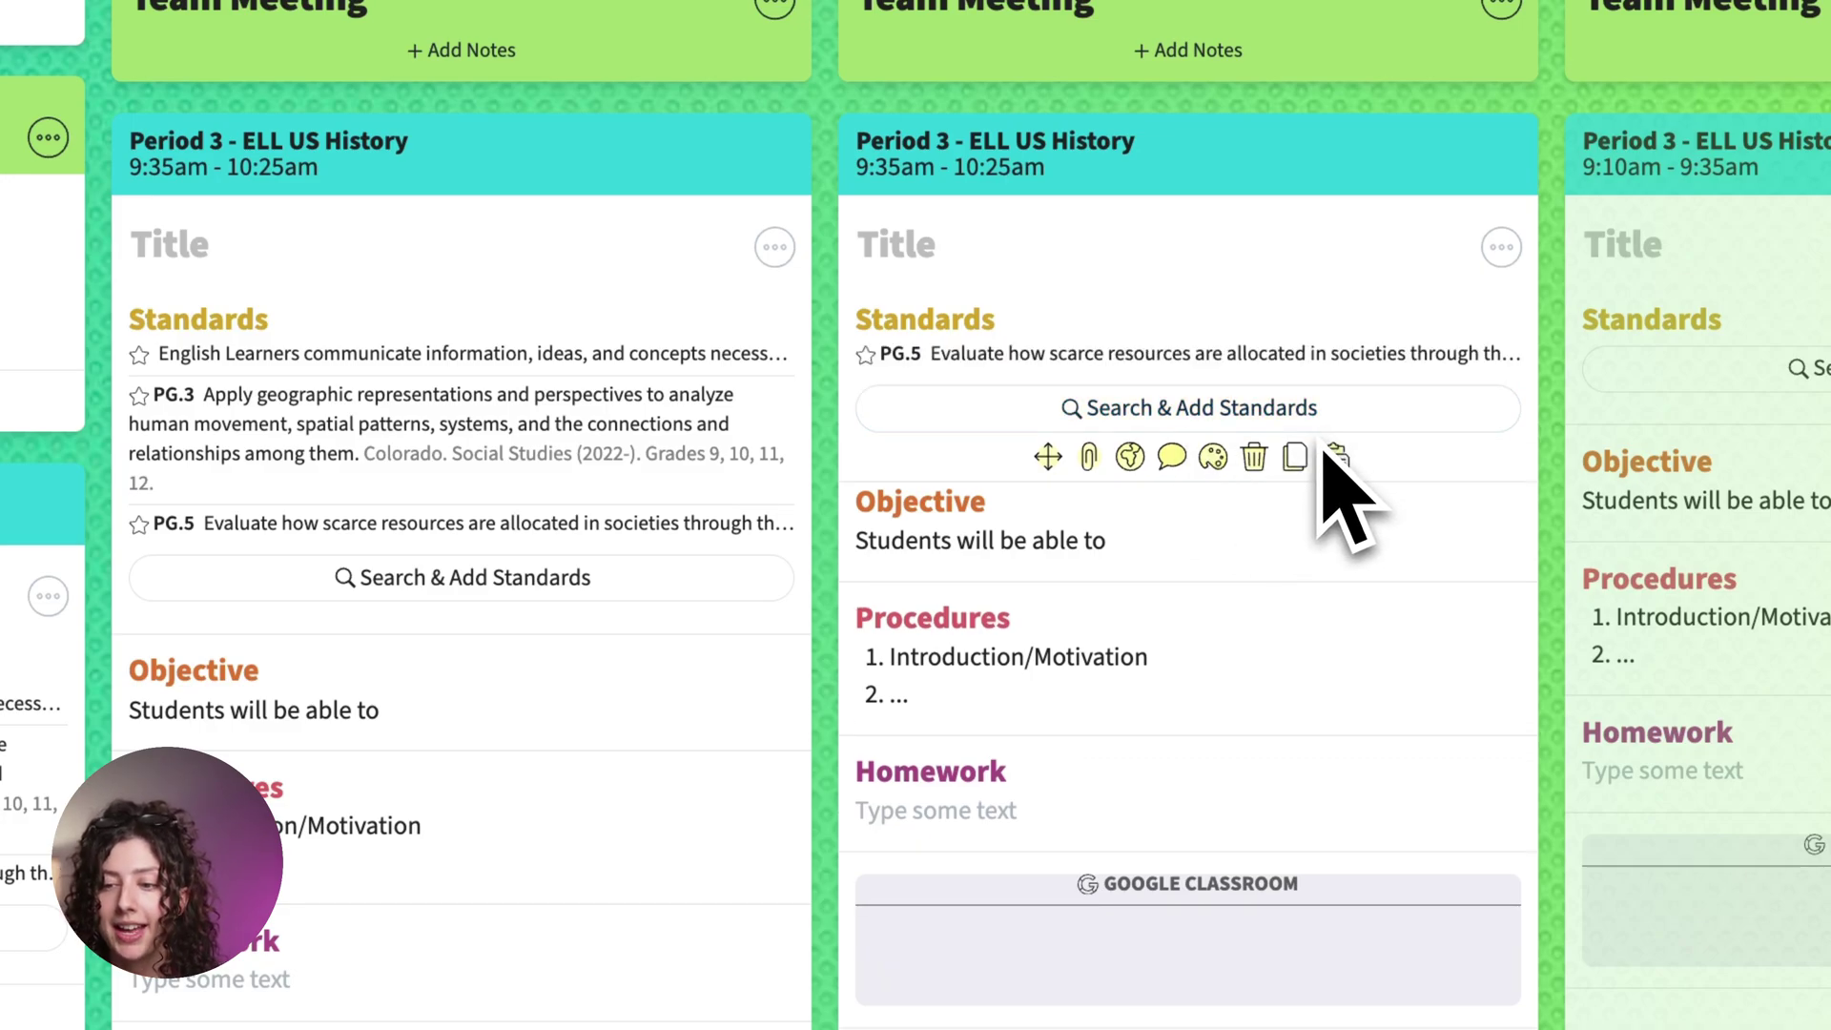
click(1096, 411)
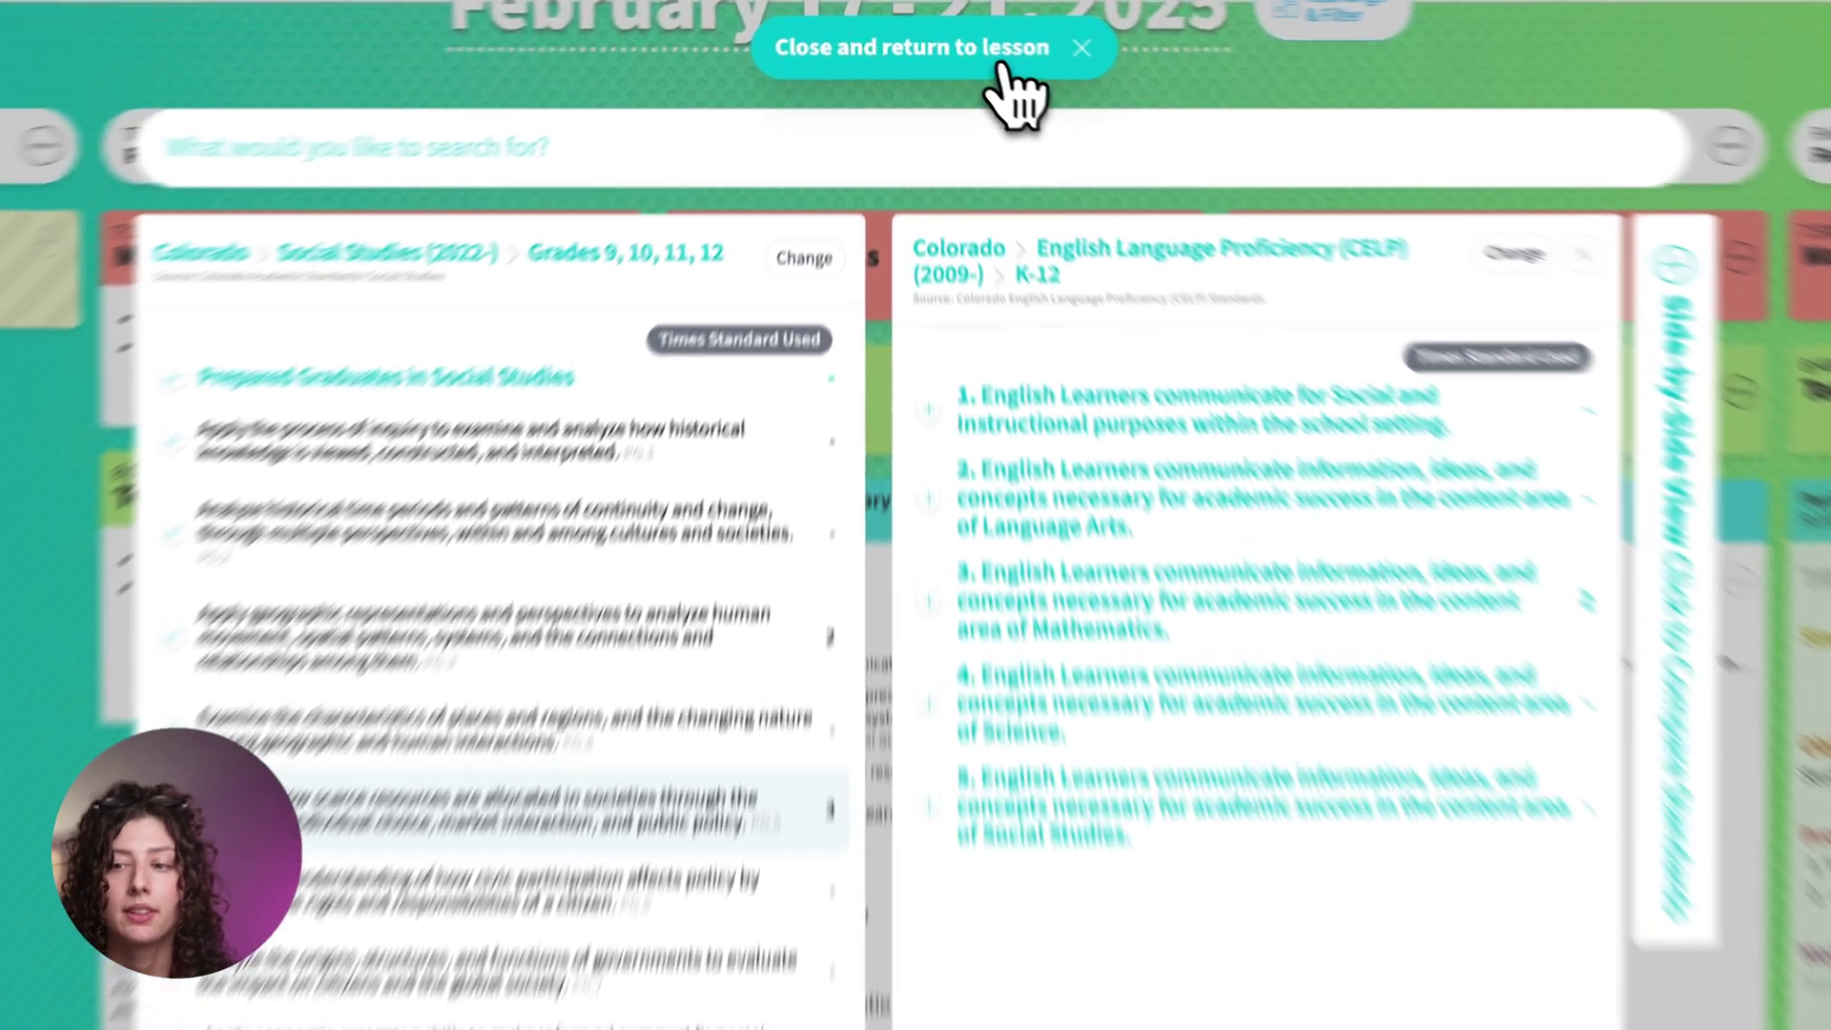
Leave the standards browser and scroll down through the February 17–21 week plan
click(982, 31)
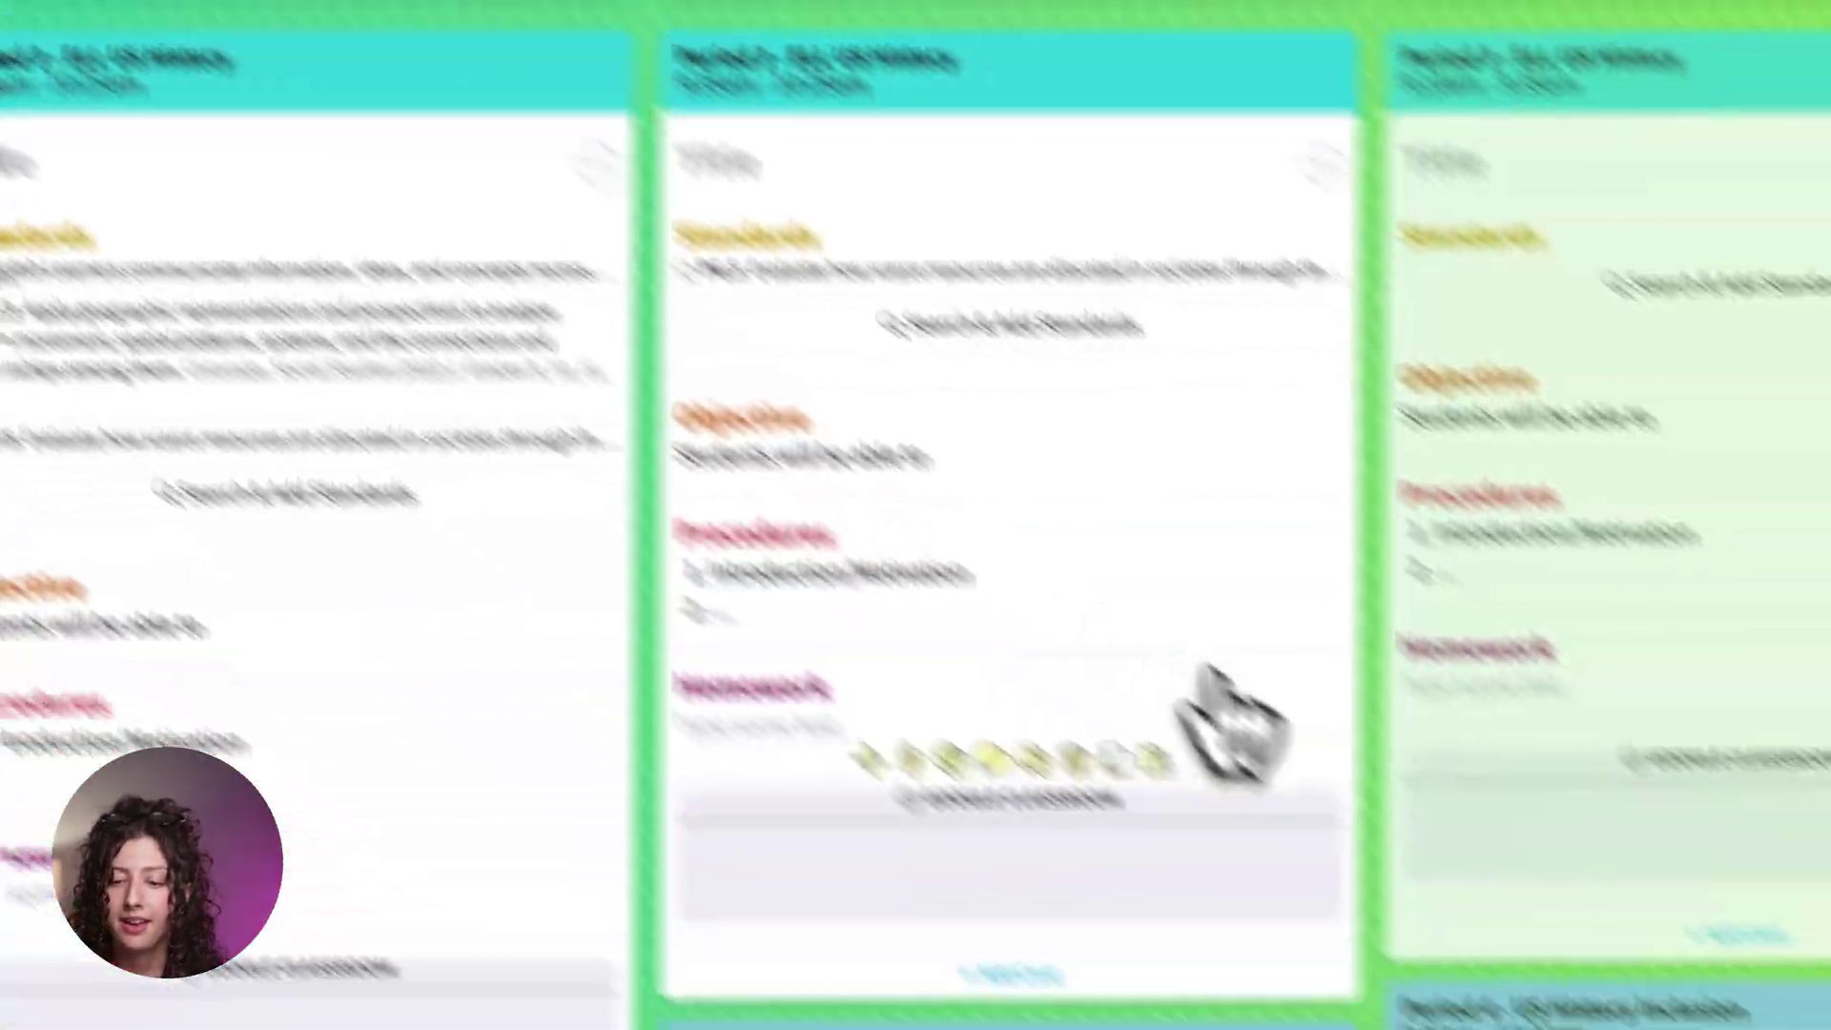
scroll(1042, 560, down, 5)
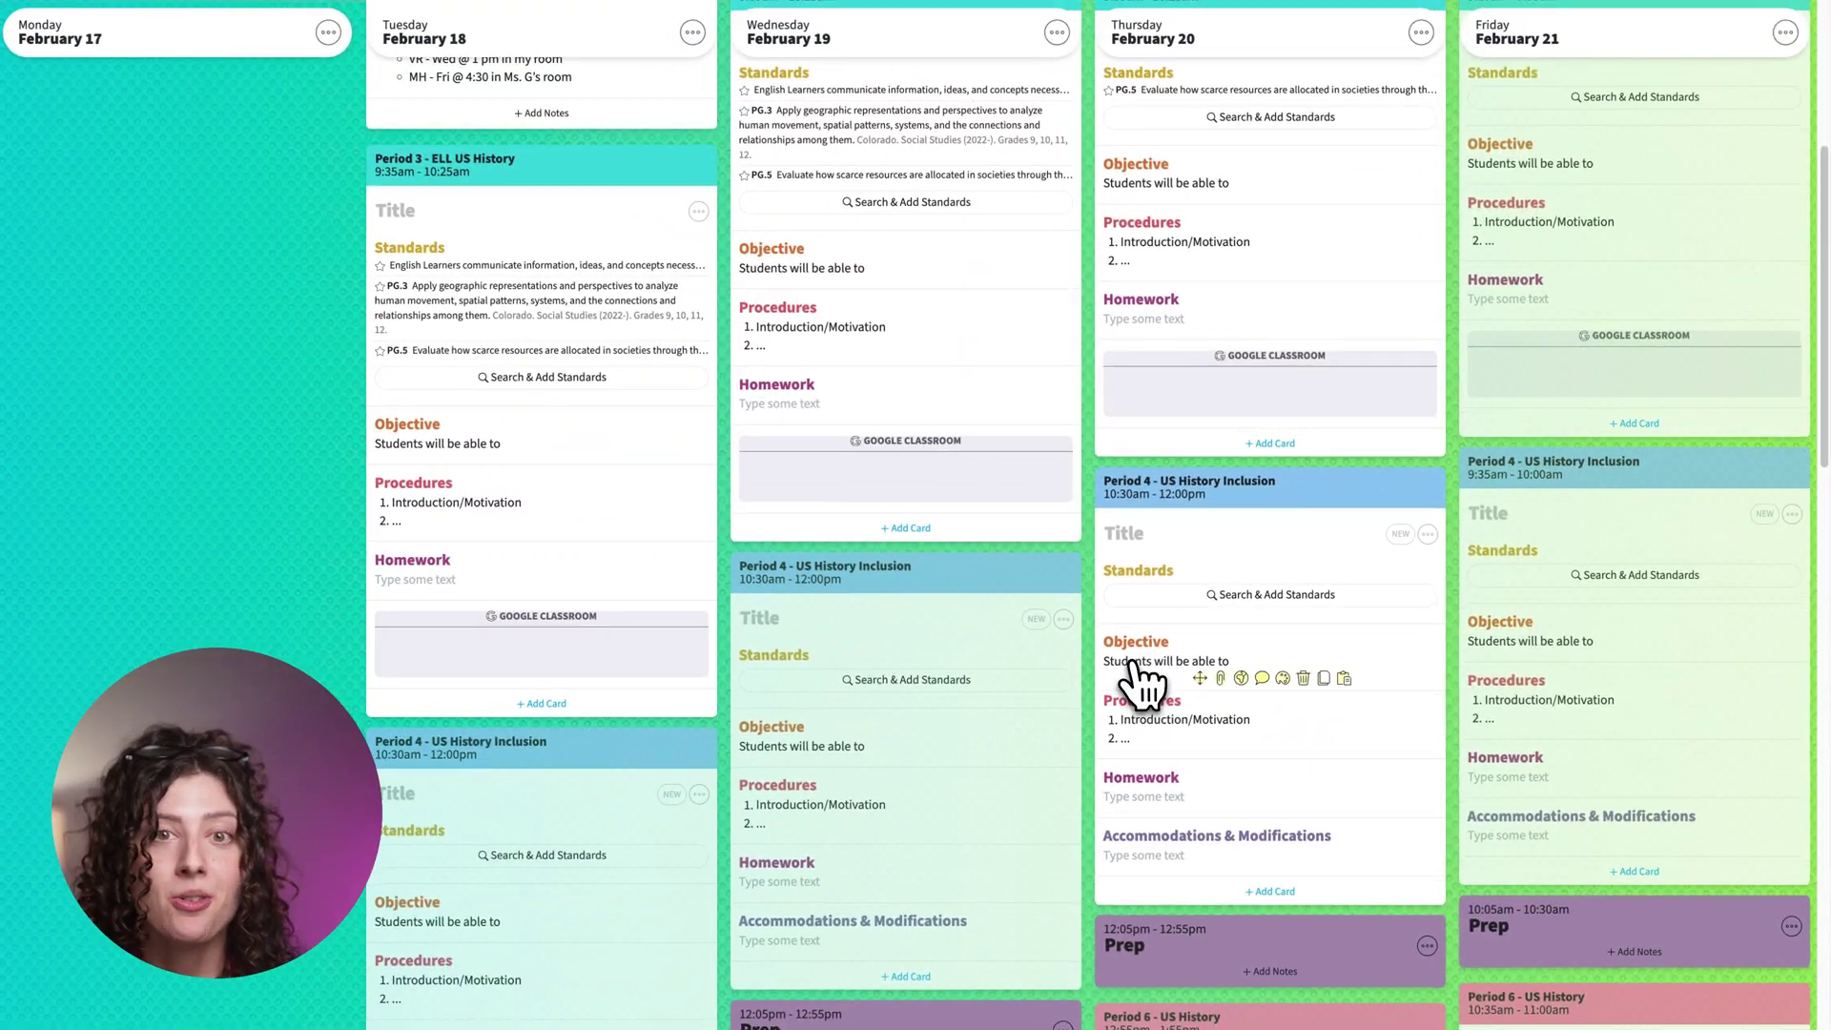
scroll(963, 649, down, 1)
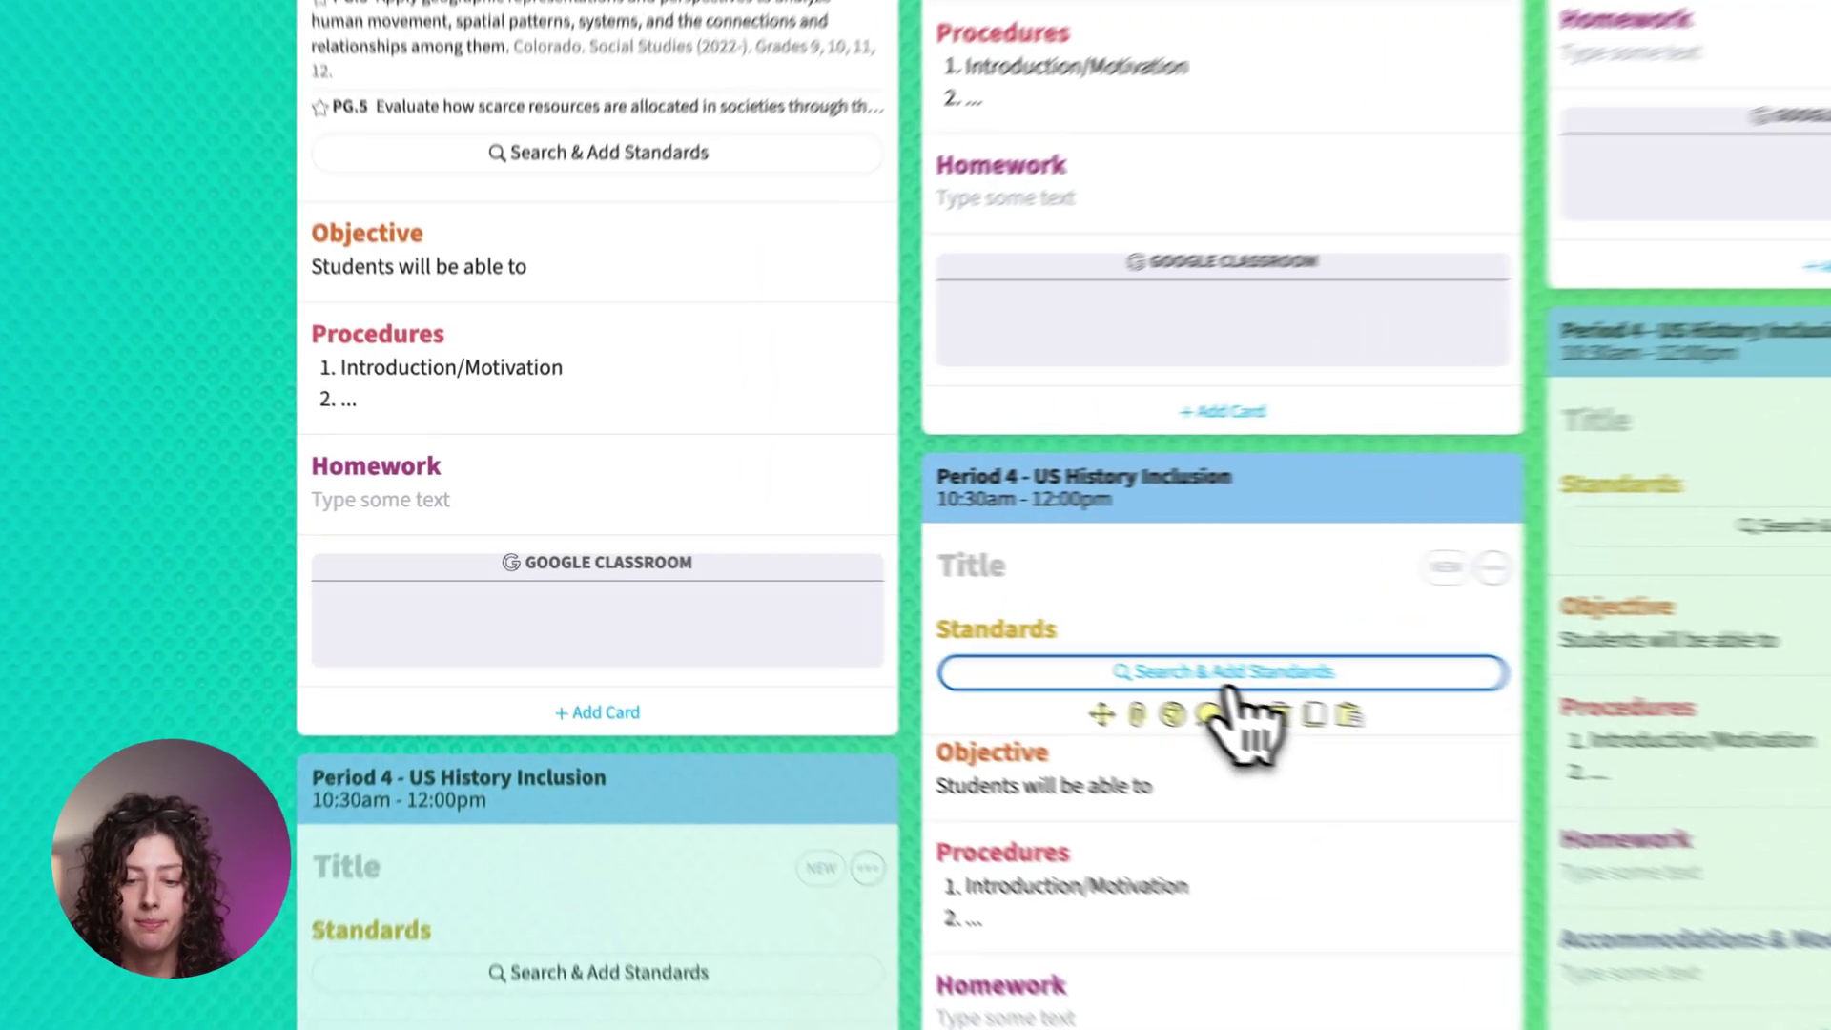
Browse the state standards for Wednesday's Period 4 lesson, then close without adding any
click(921, 609)
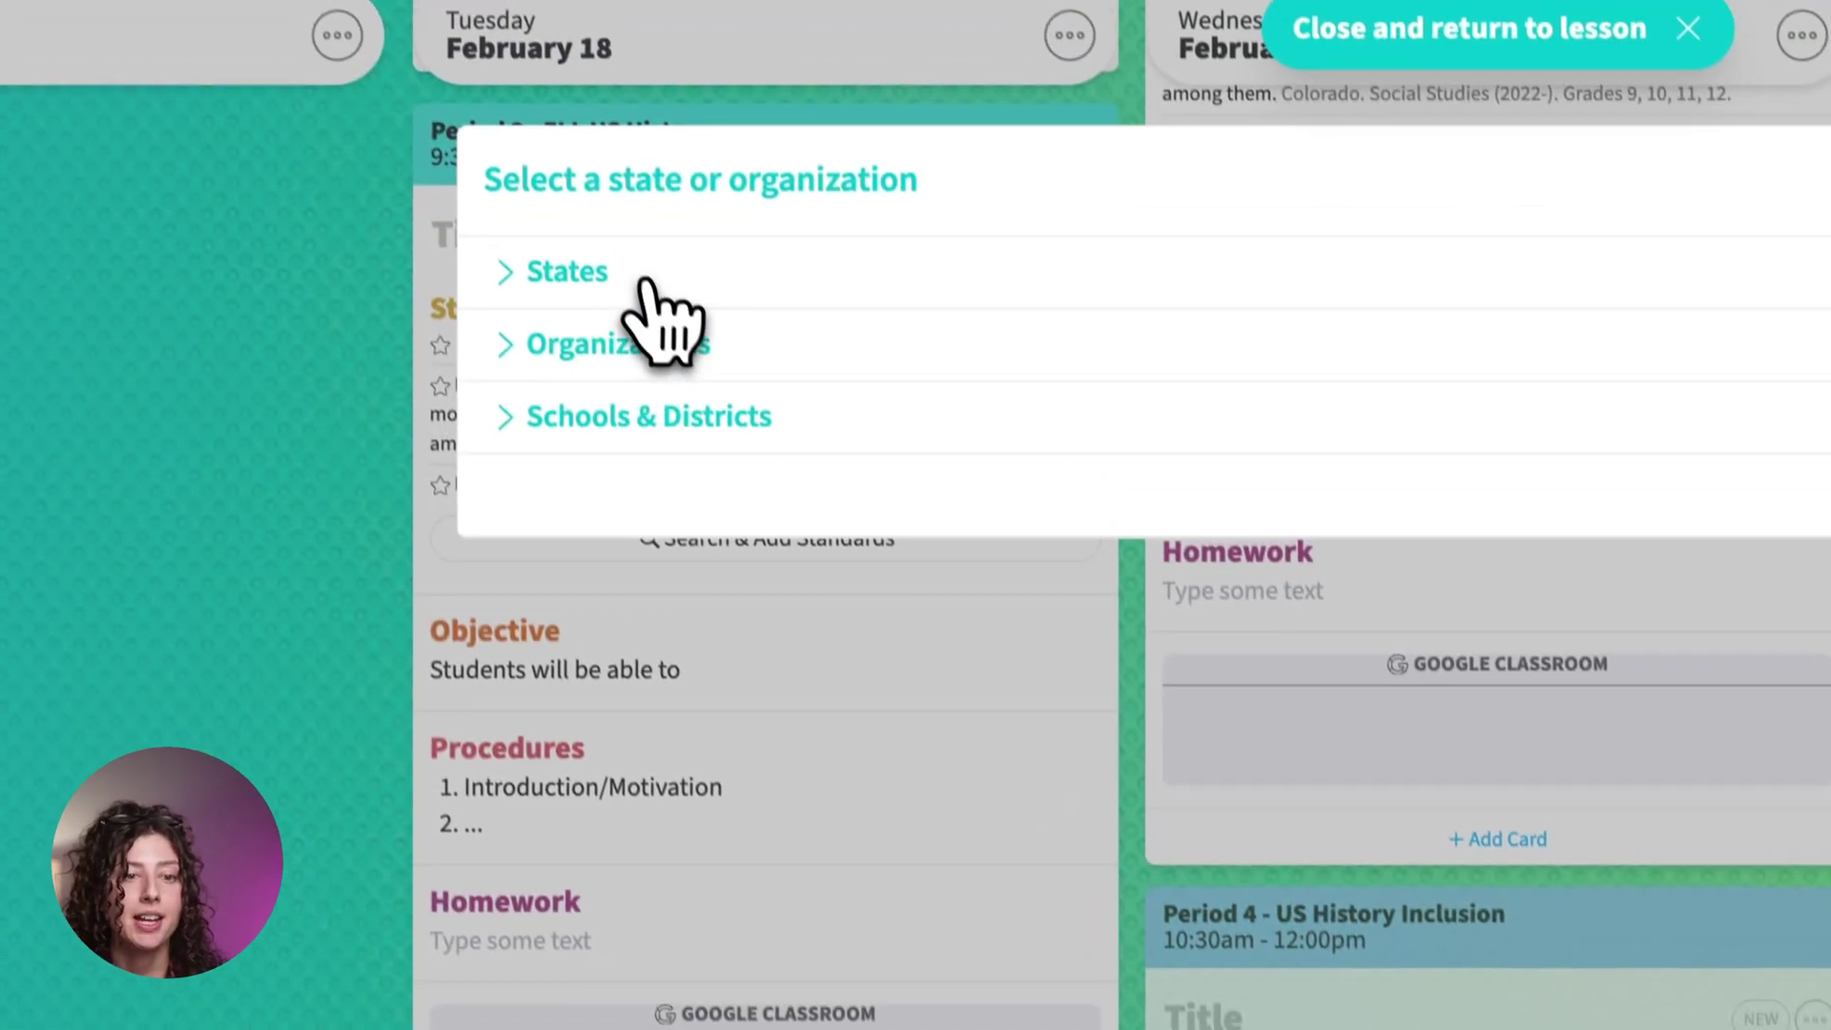
click(567, 11)
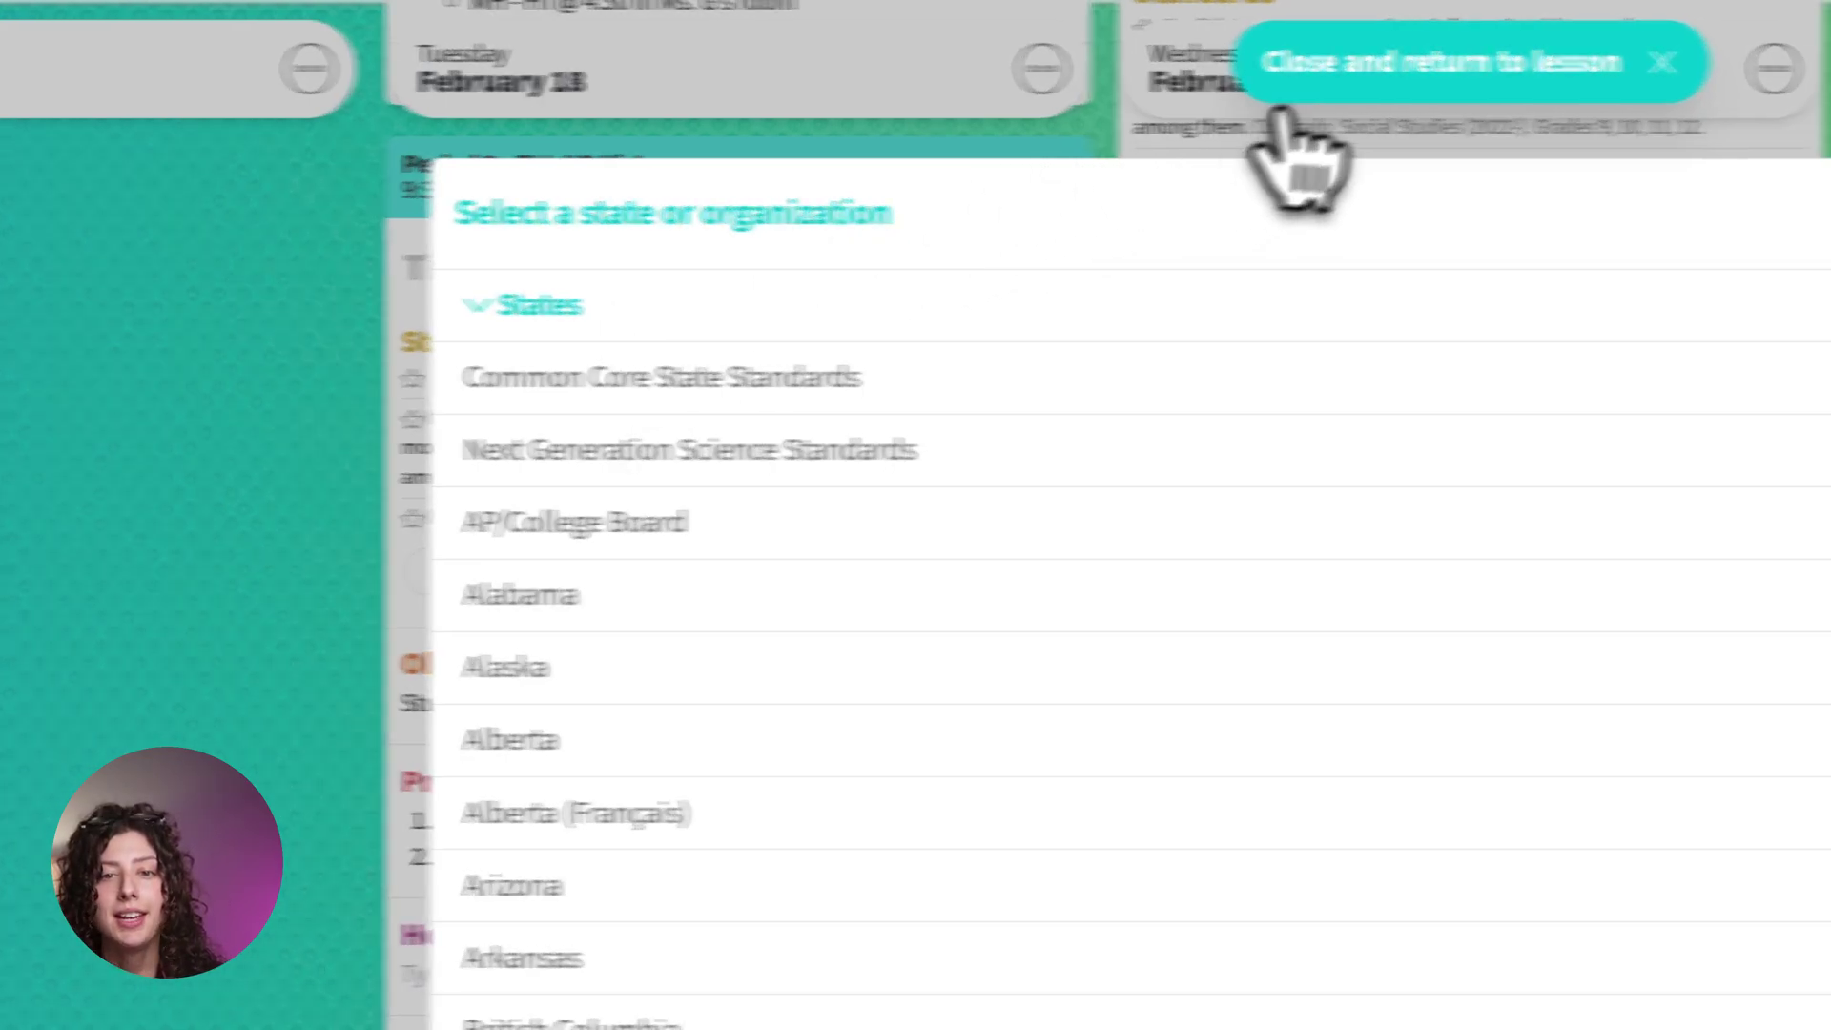
click(1469, 63)
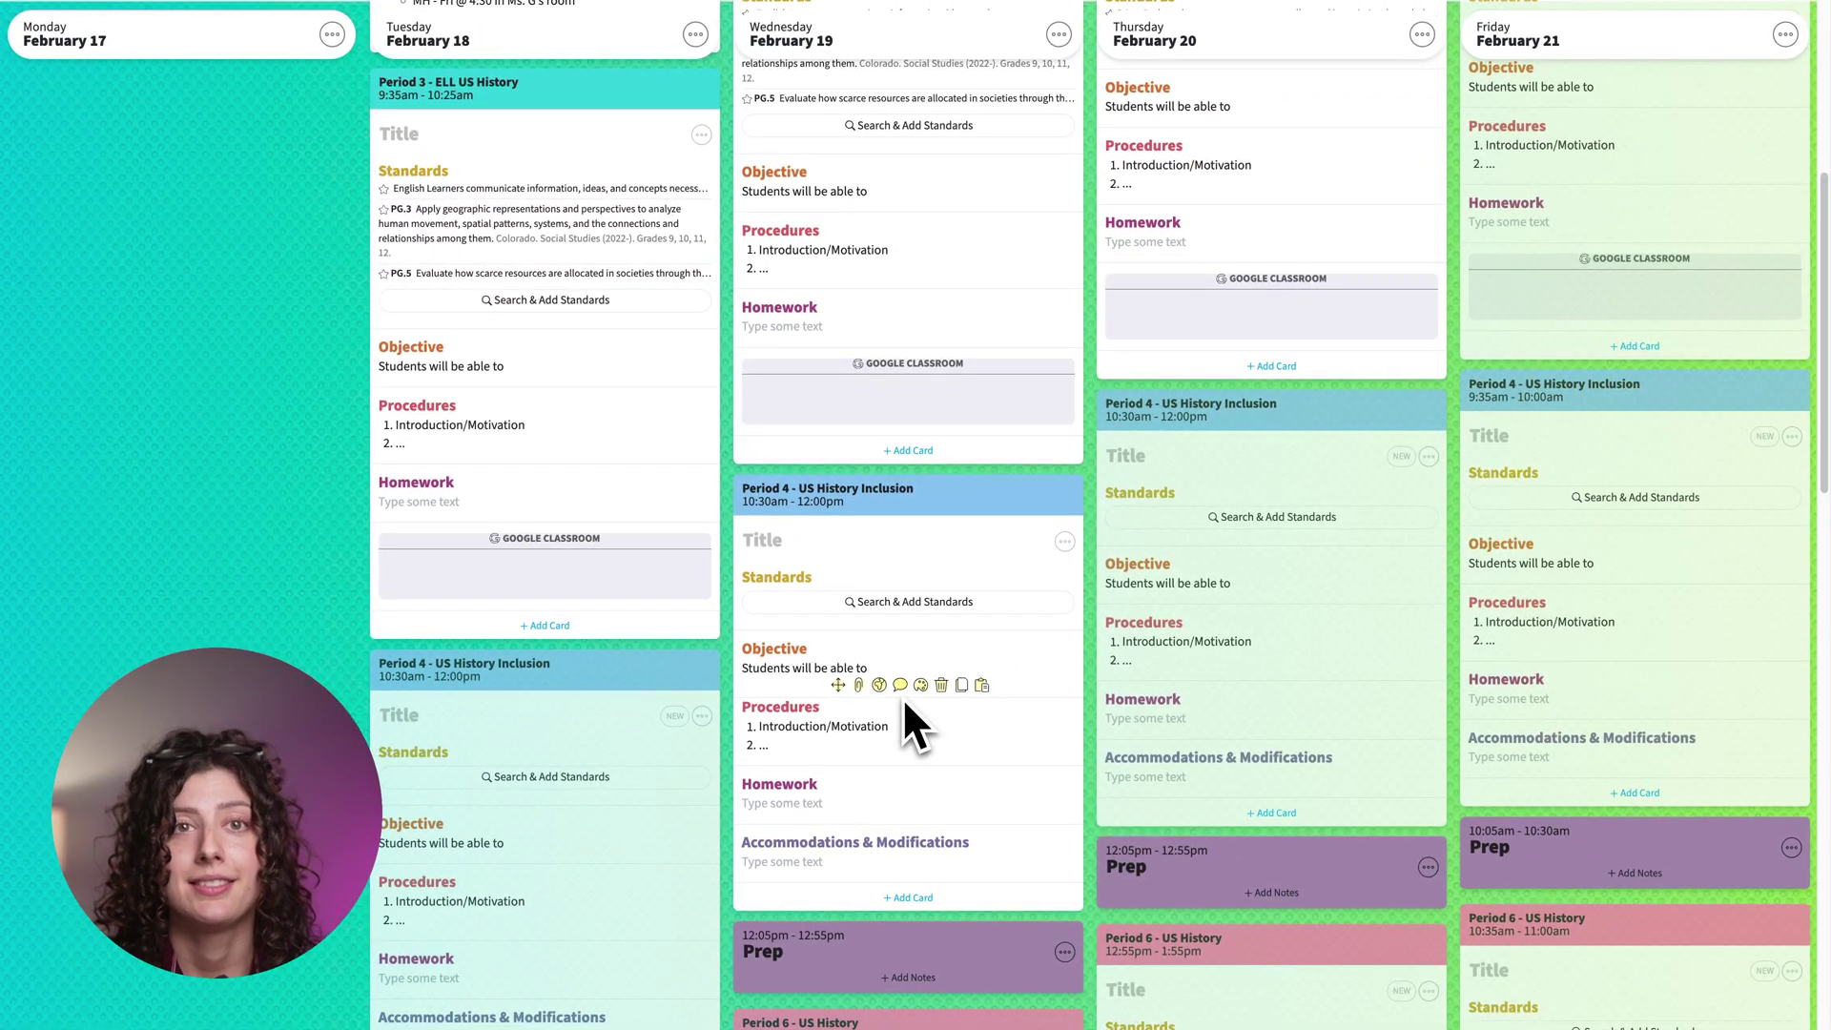
scroll(1377, 782, up, 6)
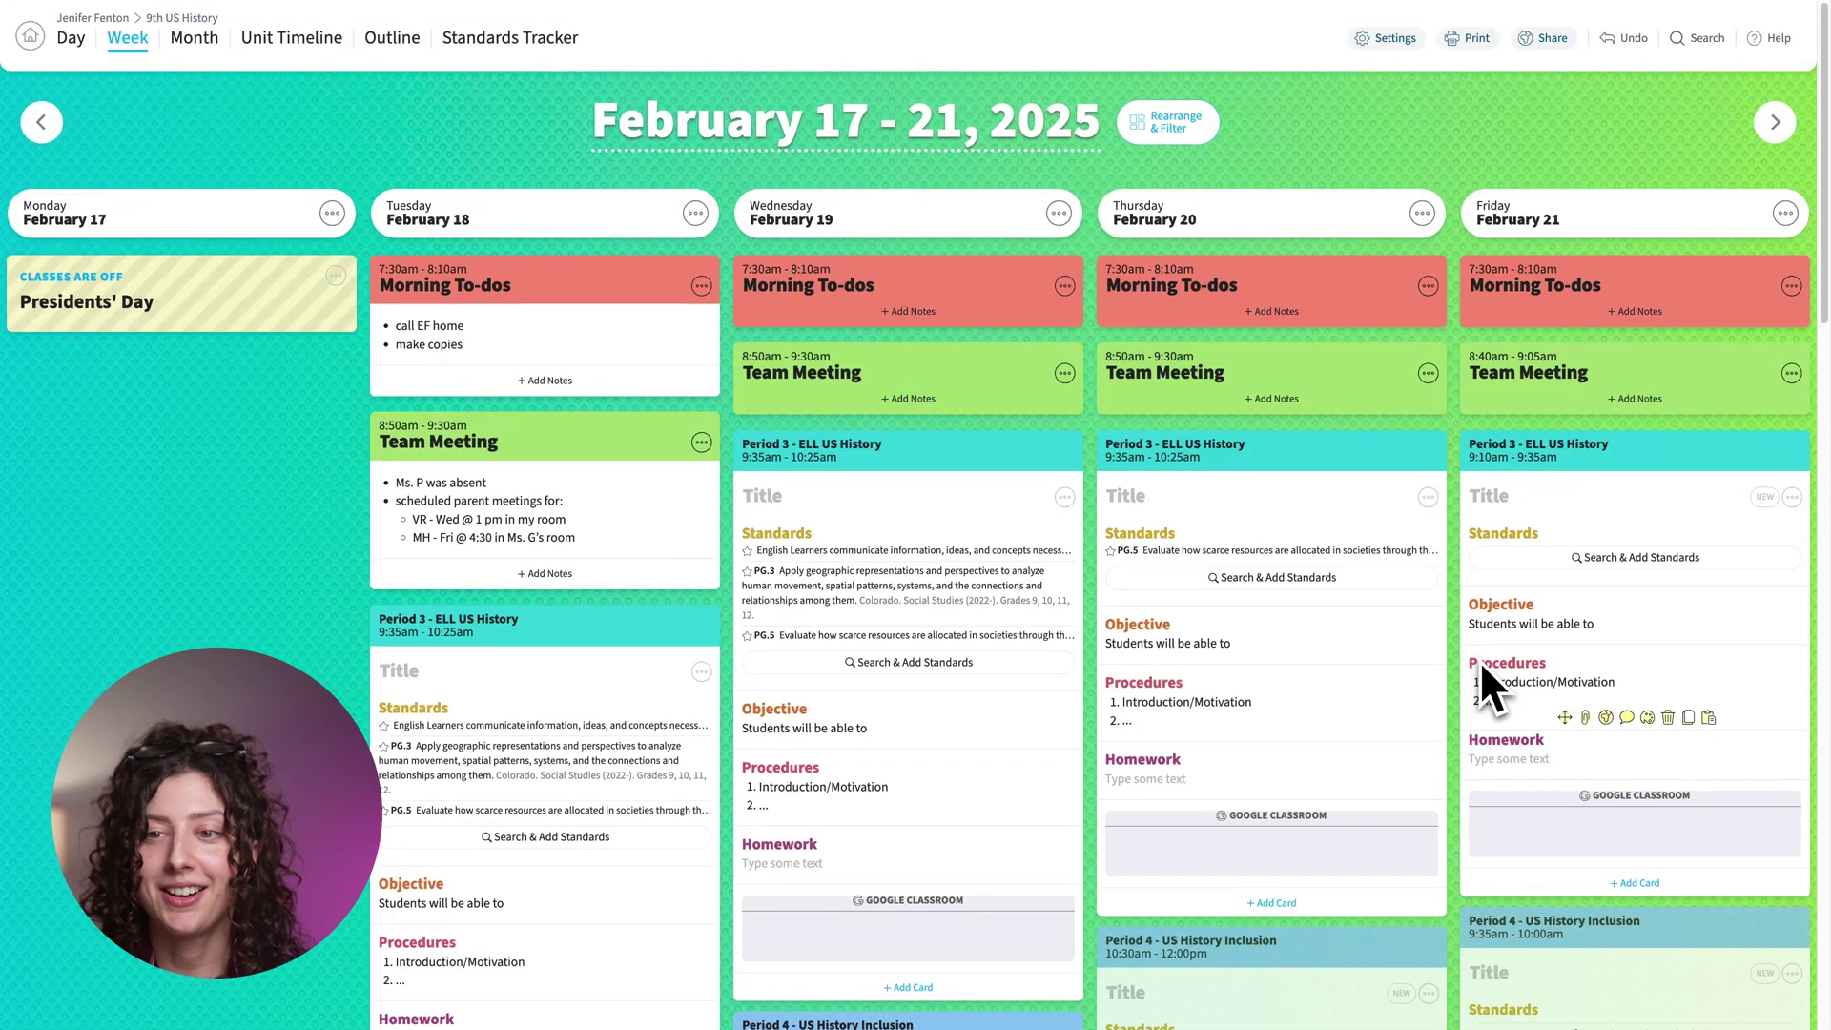